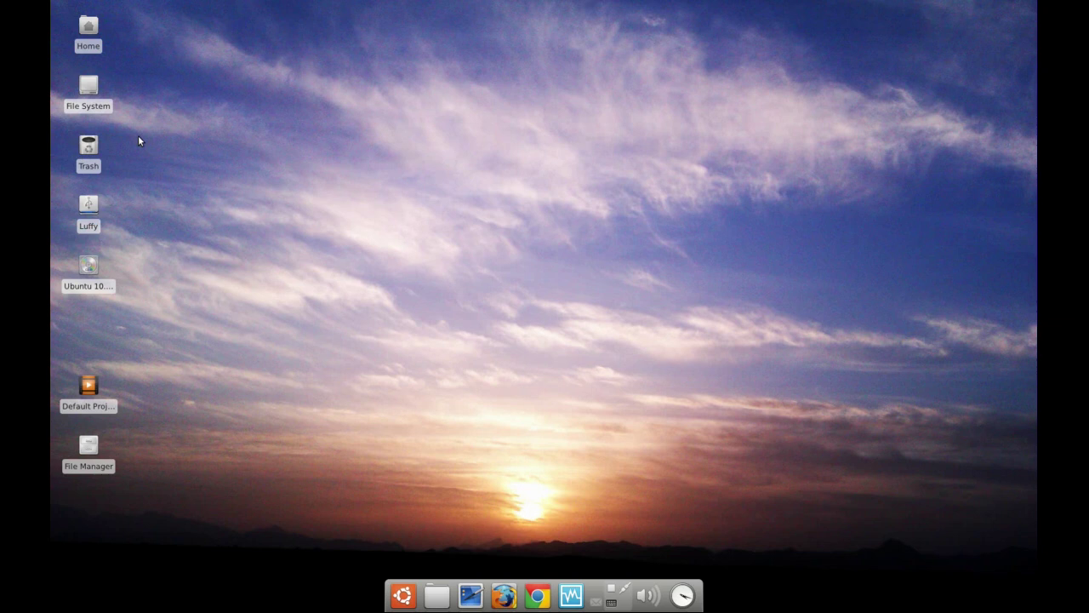
Step: Launch Oracle VM VirtualBox on the desktop and shift its manager window slightly
{"action": "key", "text": "ctrl+alt+Right"}
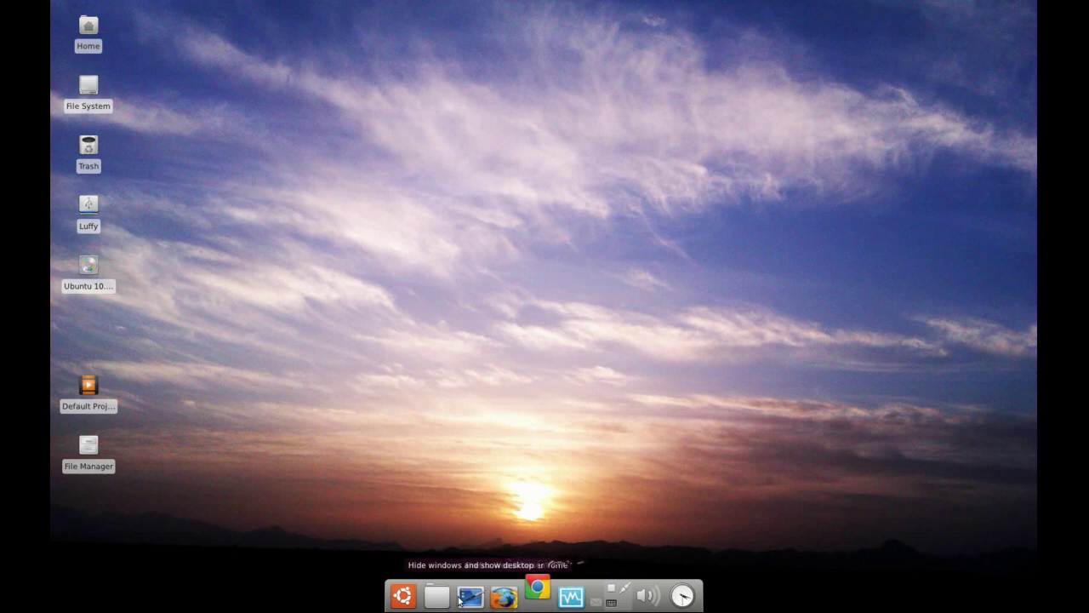
{"action": "left_click", "coordinate": [404, 595]}
{"action": "mouse_move", "coordinate": [454, 498]}
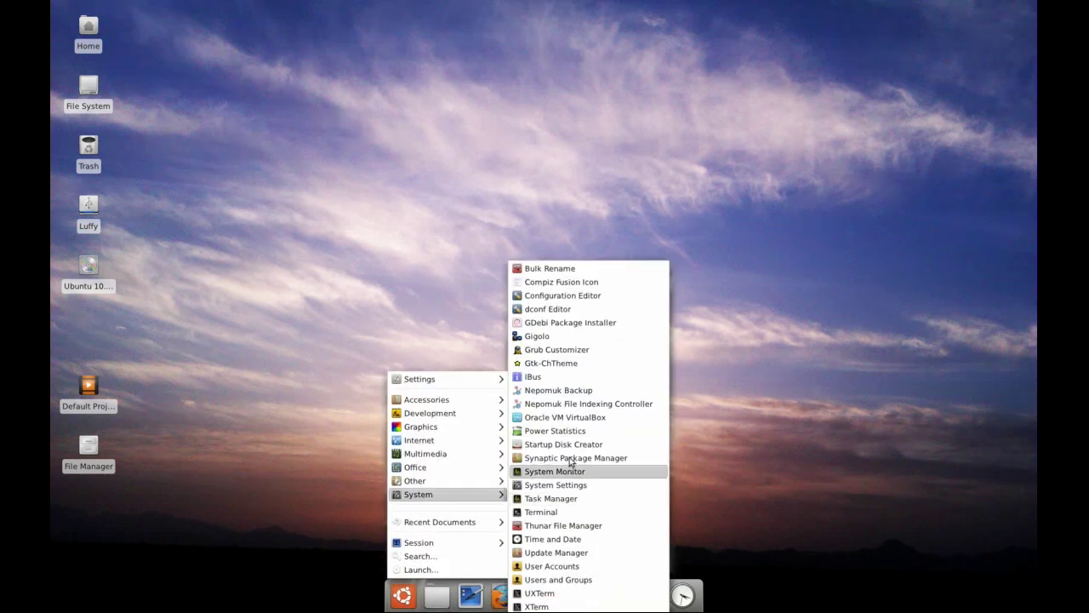
{"action": "left_click", "coordinate": [572, 419]}
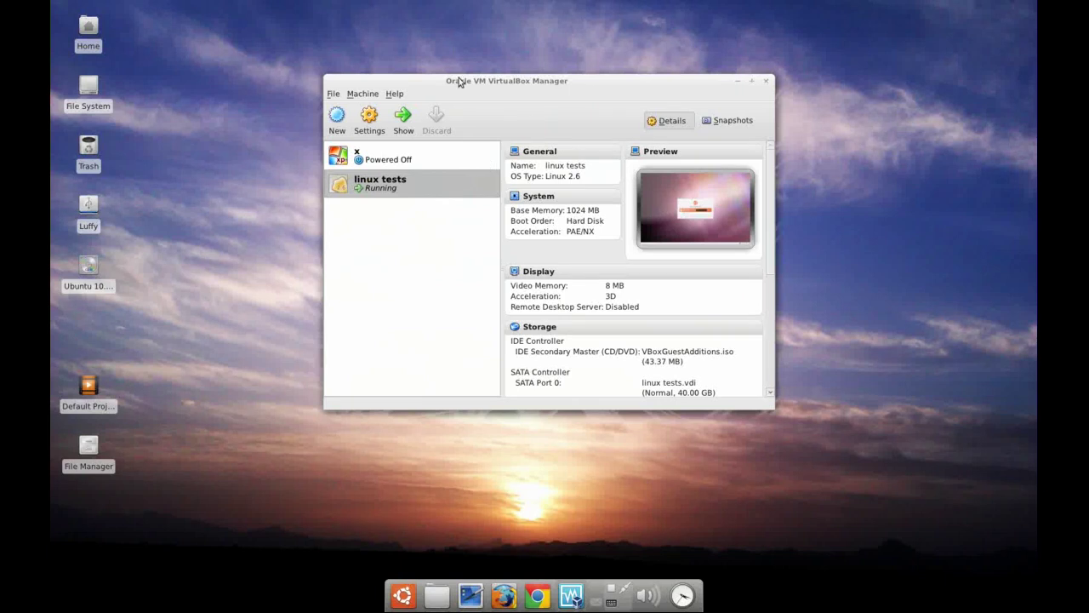
{"action": "left_click_drag", "start_coordinate": [460, 81], "coordinate": [474, 83]}
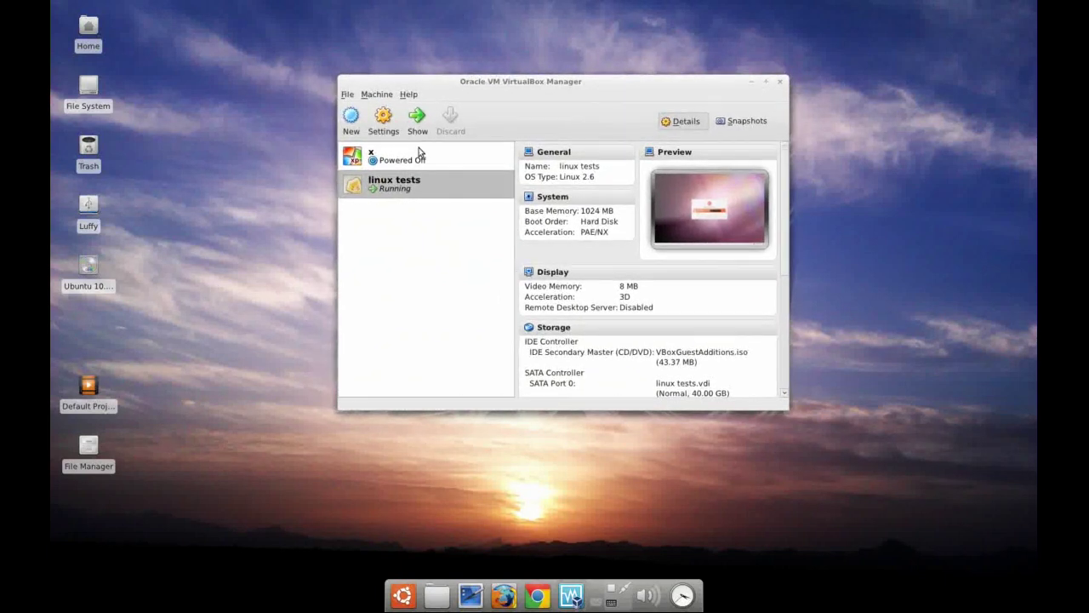
Step: Review the general, motherboard and processor settings of the virtual machine x
{"action": "left_click", "coordinate": [412, 157]}
{"action": "left_click", "coordinate": [401, 177]}
{"action": "left_click", "coordinate": [386, 158]}
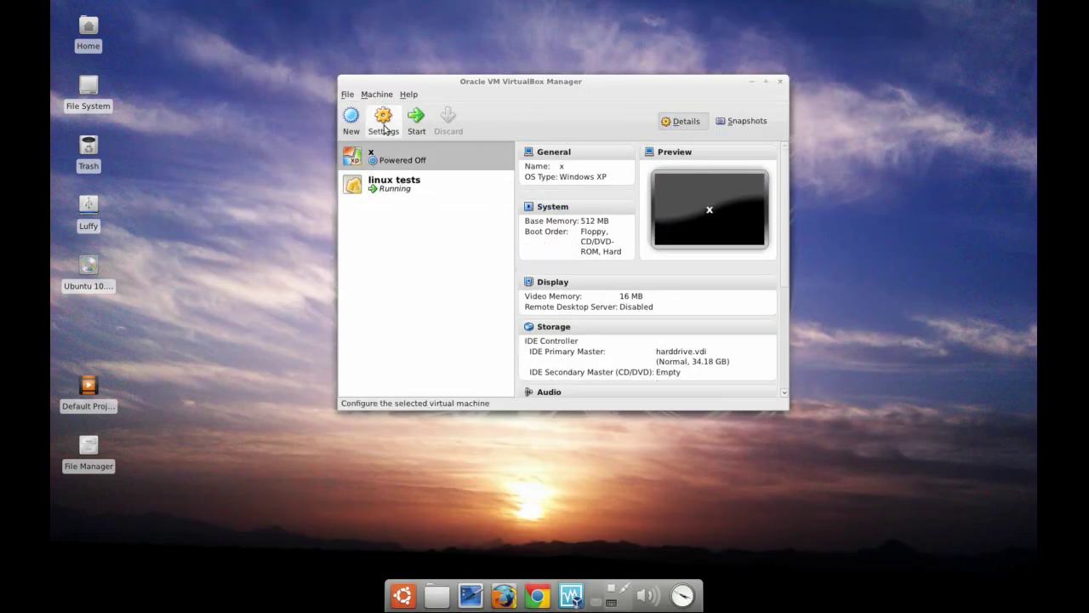
{"action": "left_click", "coordinate": [372, 141]}
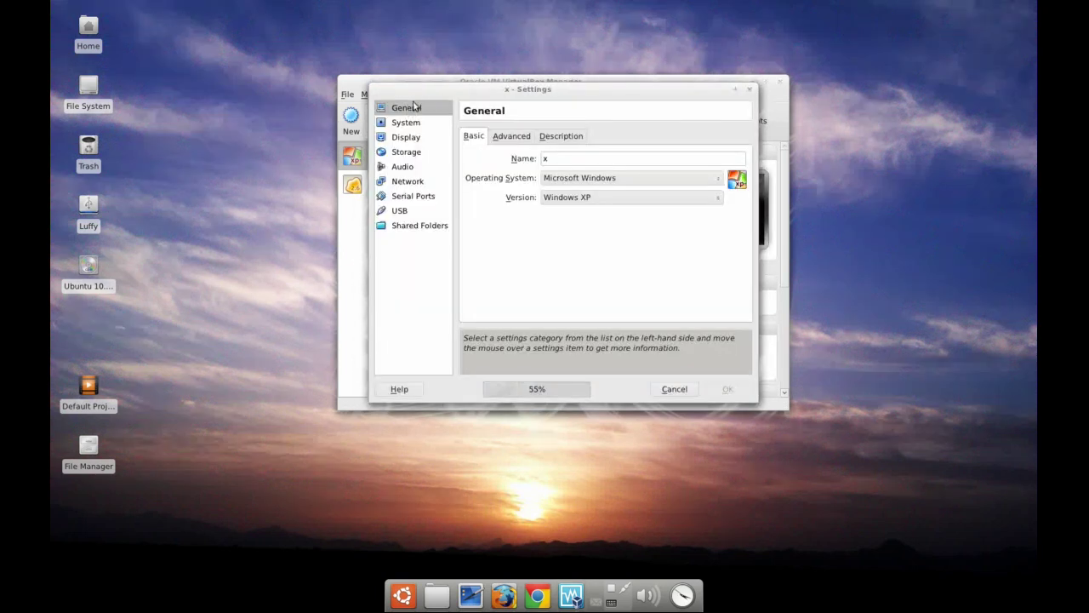
{"action": "left_click", "coordinate": [424, 125]}
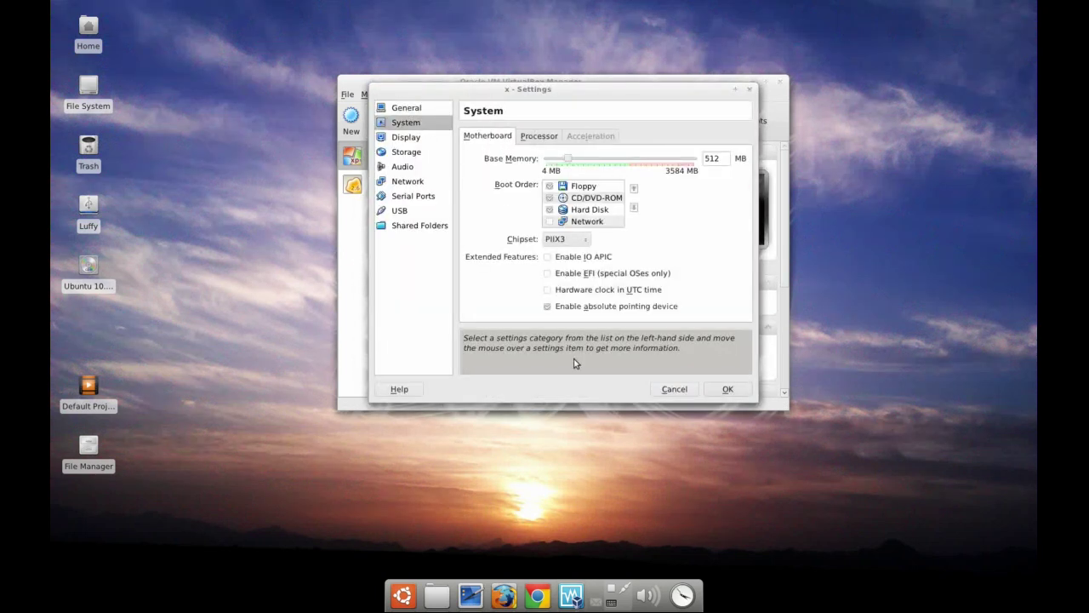
{"action": "left_click", "coordinate": [536, 136]}
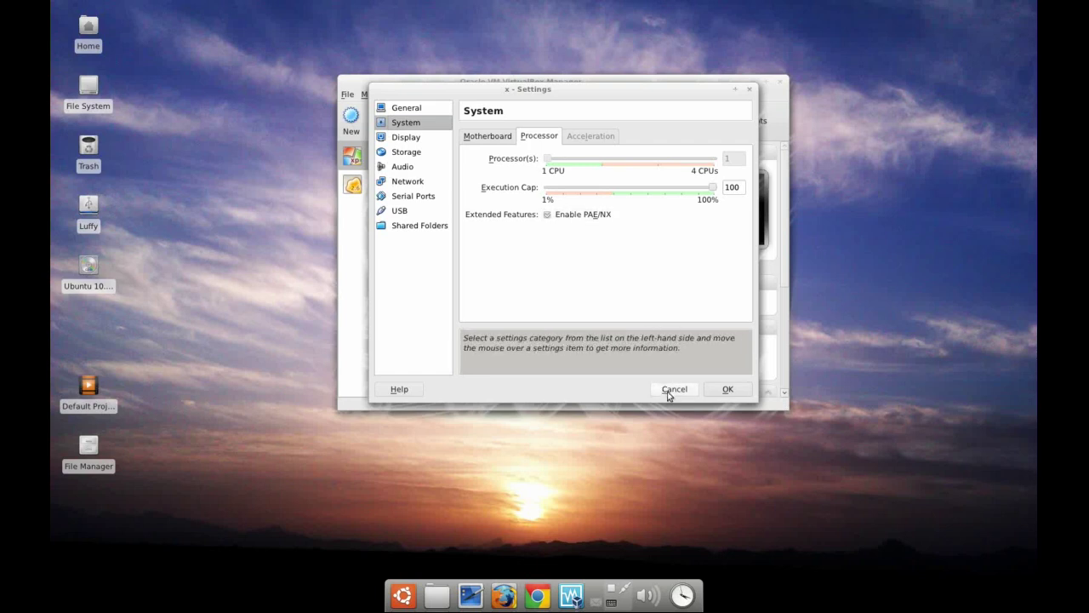
{"action": "left_click", "coordinate": [468, 139]}
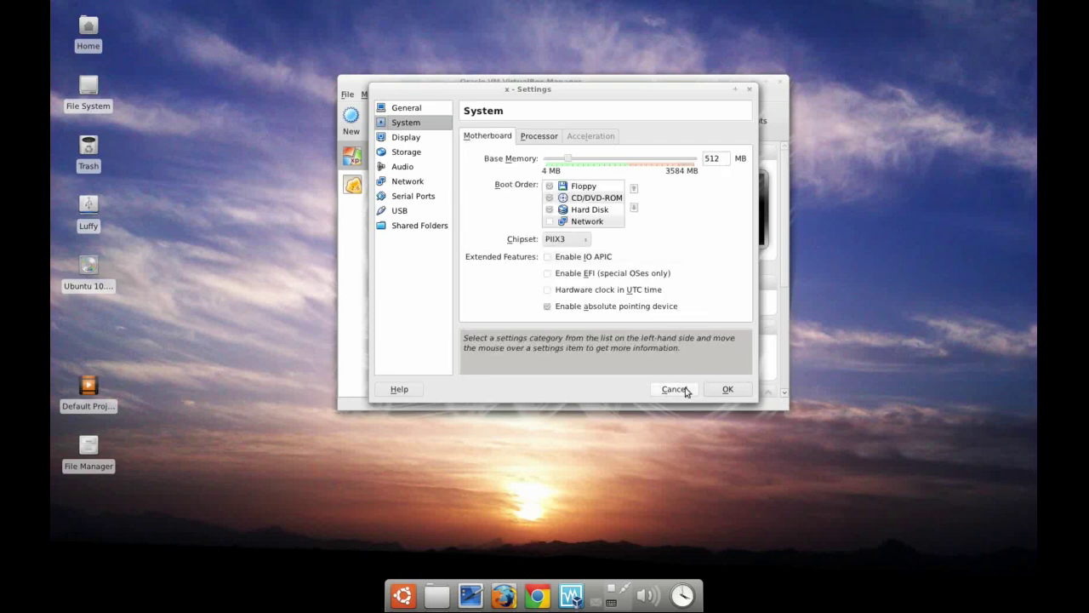
Step: Try enabling 3D acceleration in the display settings of the virtual machine x, without saving the settings
{"action": "left_click", "coordinate": [408, 140]}
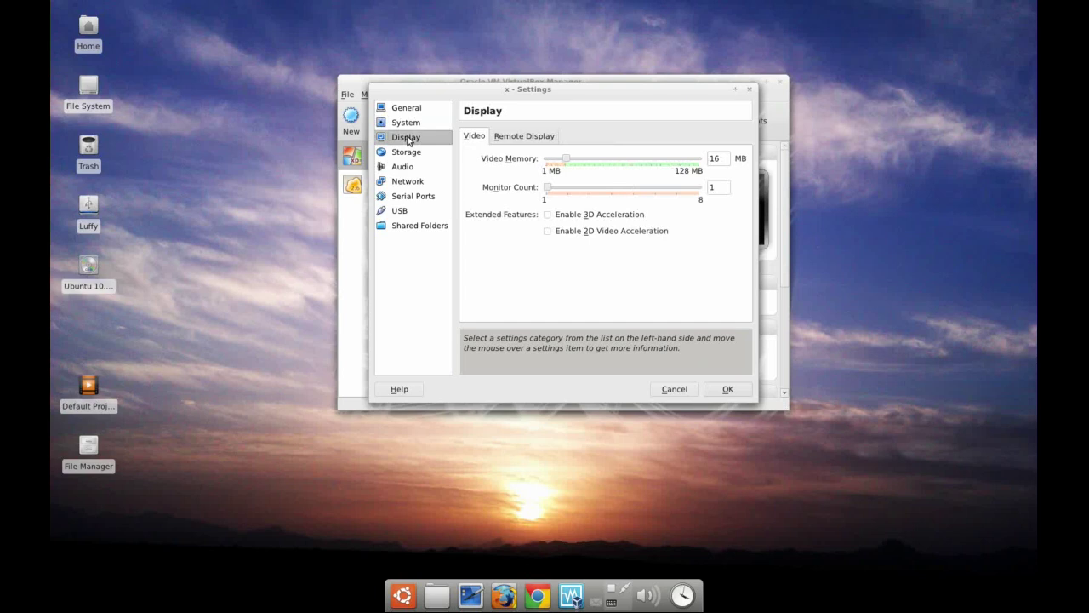
{"action": "left_click", "coordinate": [553, 217]}
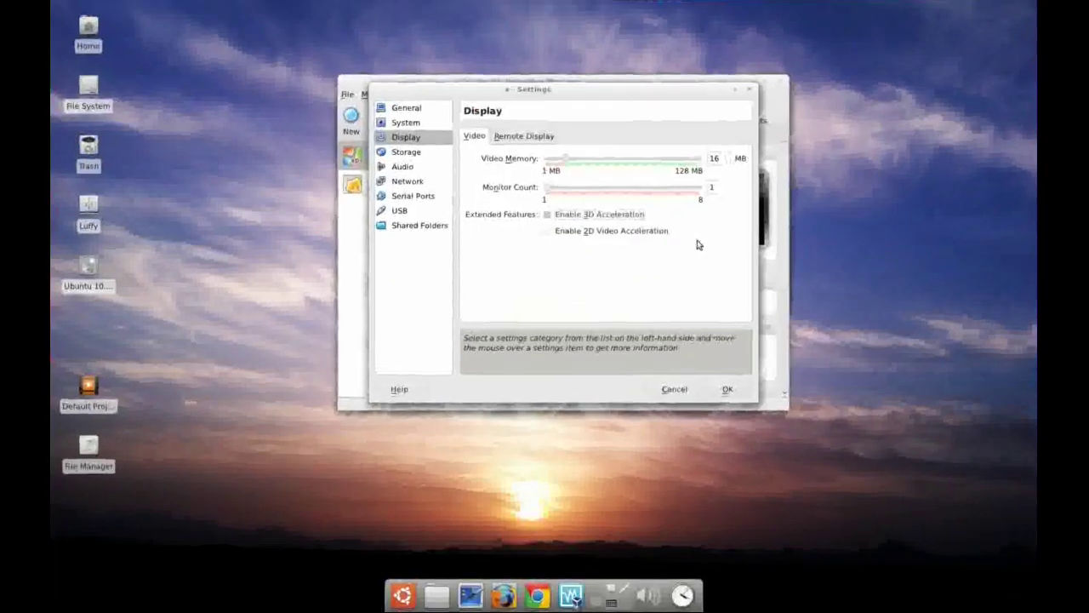
{"action": "left_click", "coordinate": [676, 389]}
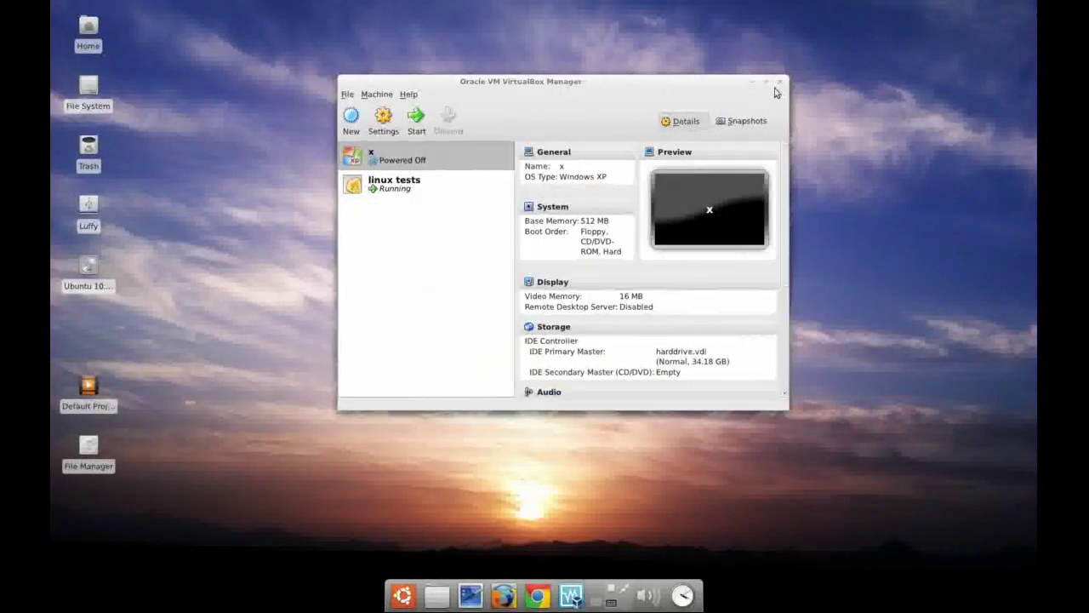
Step: Close the VirtualBox Manager window and switch to the running linux tests virtual machine
{"action": "left_click", "coordinate": [782, 86]}
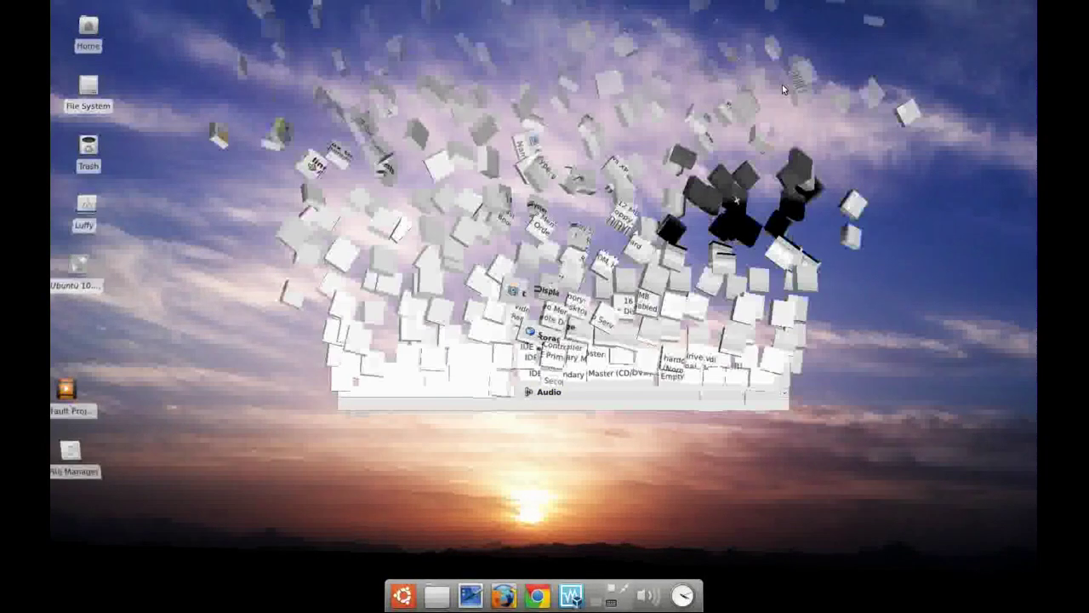
{"action": "right_click", "coordinate": [577, 591]}
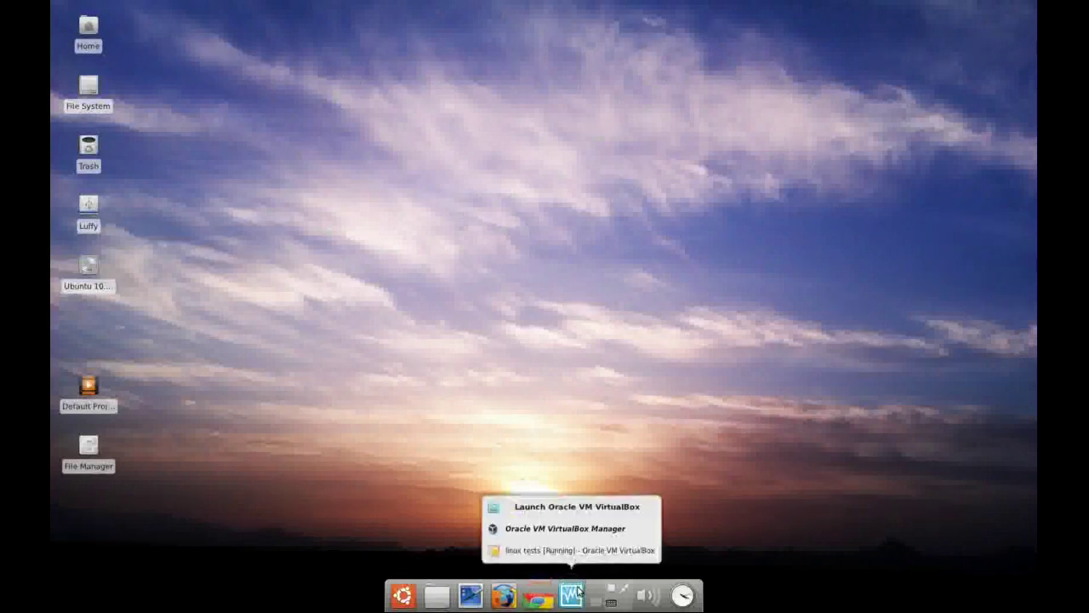
{"action": "left_click", "coordinate": [593, 539]}
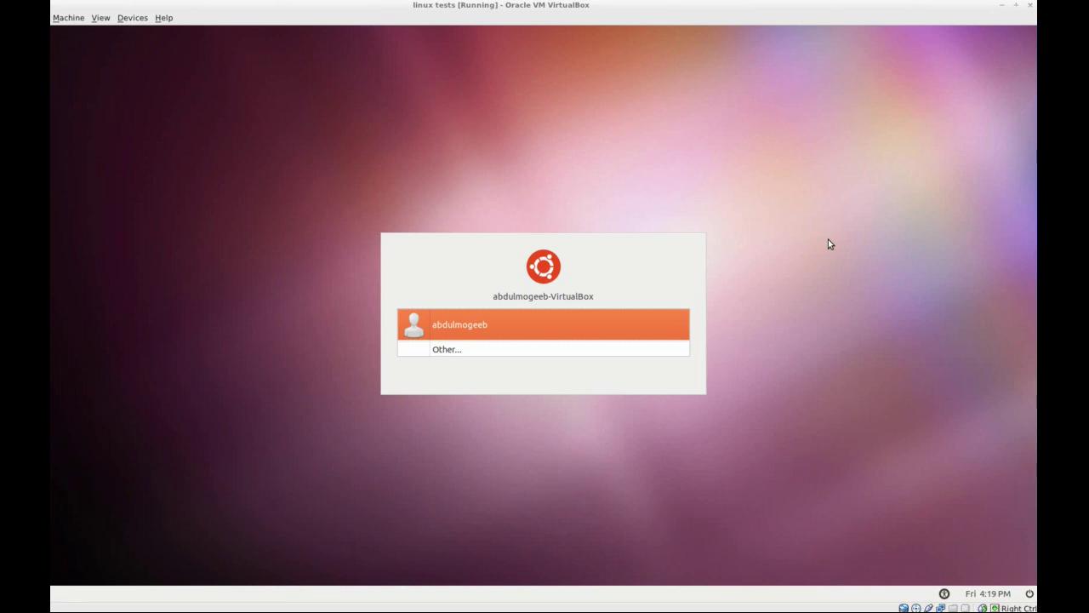
Step: Select the user account on the login screen and review the session types available for login
{"action": "left_click", "coordinate": [571, 340]}
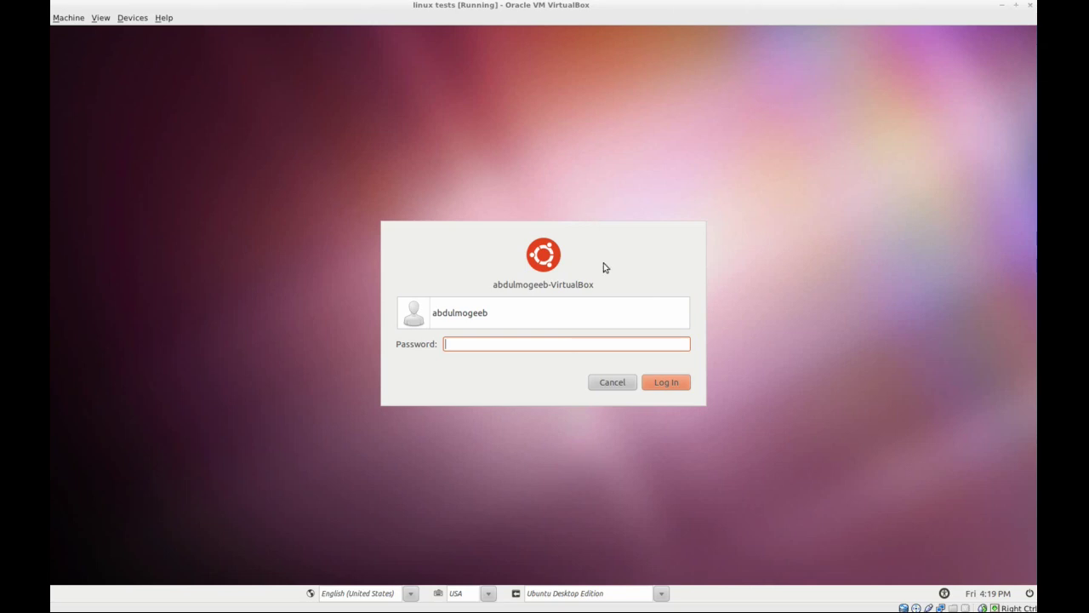
{"action": "left_click", "coordinate": [658, 593]}
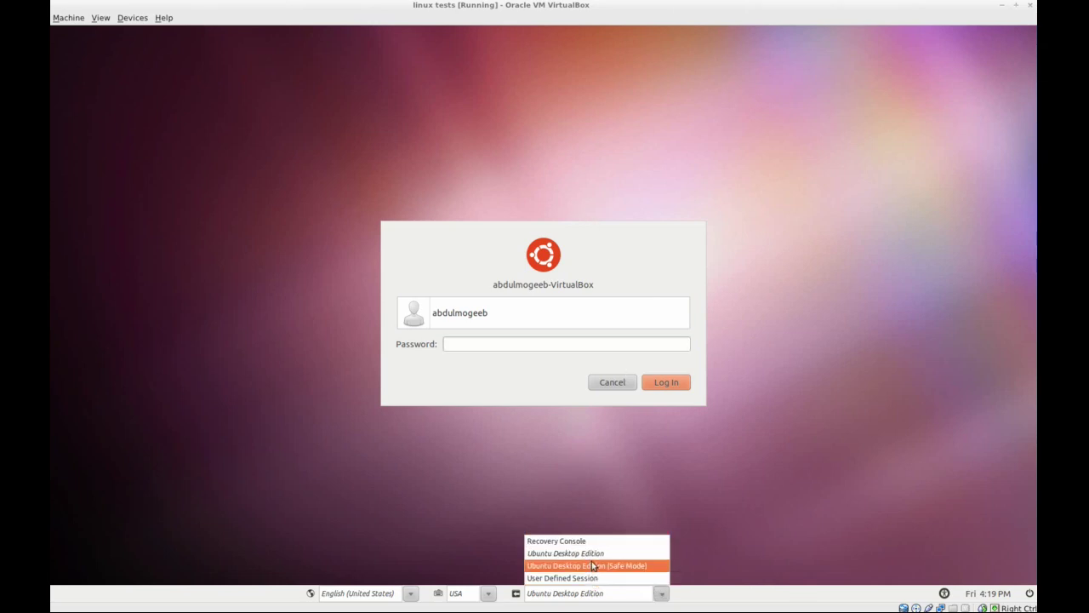
{"action": "left_click", "coordinate": [599, 521]}
{"action": "left_click", "coordinate": [662, 595]}
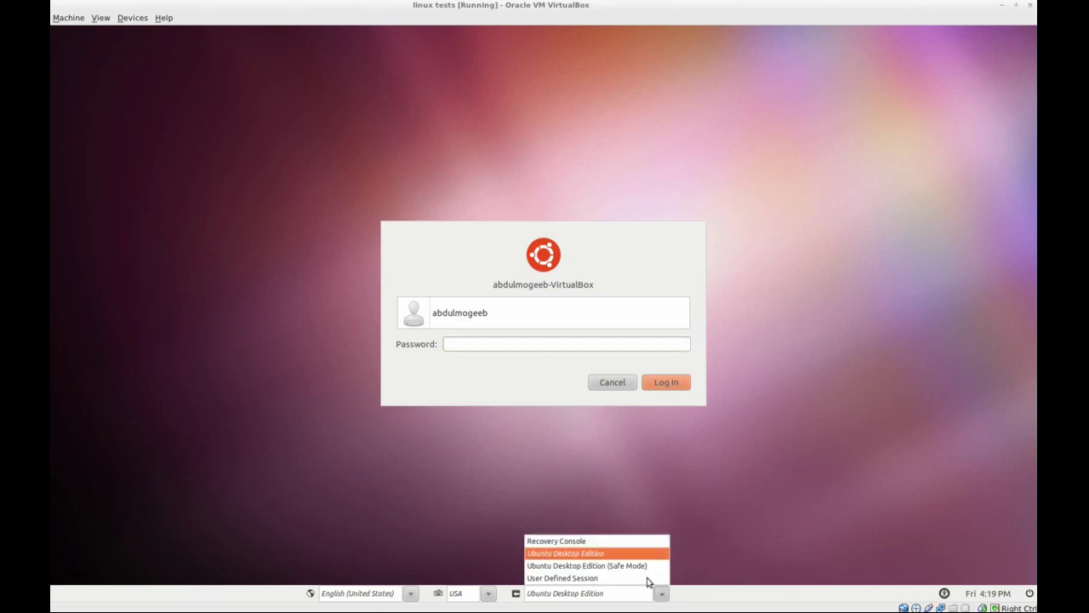
{"action": "left_click", "coordinate": [635, 458]}
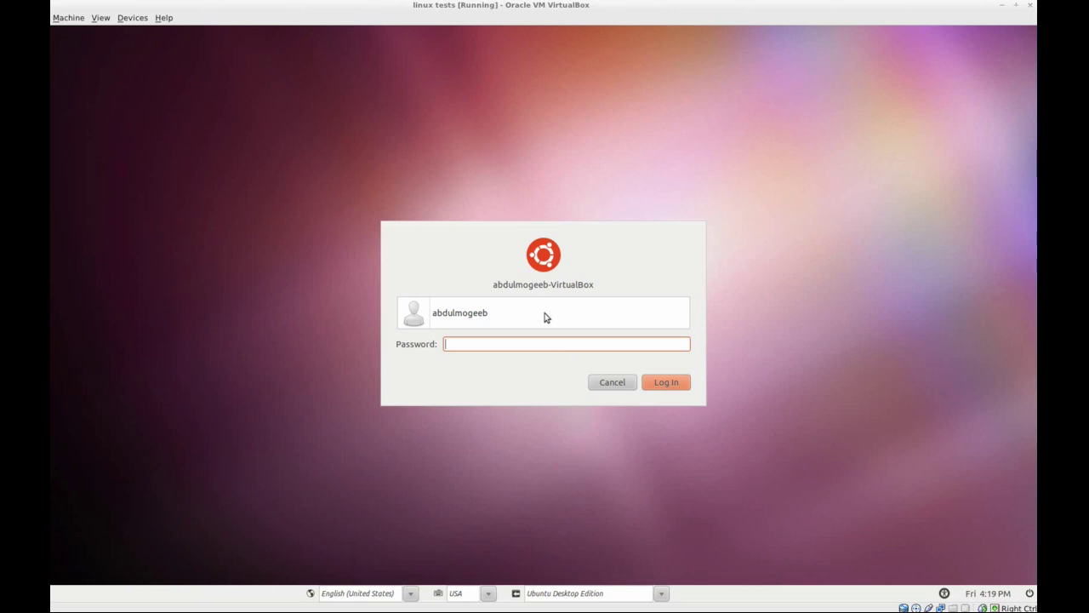
Step: Log in to the Ubuntu user account with the account password
{"action": "type", "text": "•••••"}
{"action": "key", "text": "Return"}
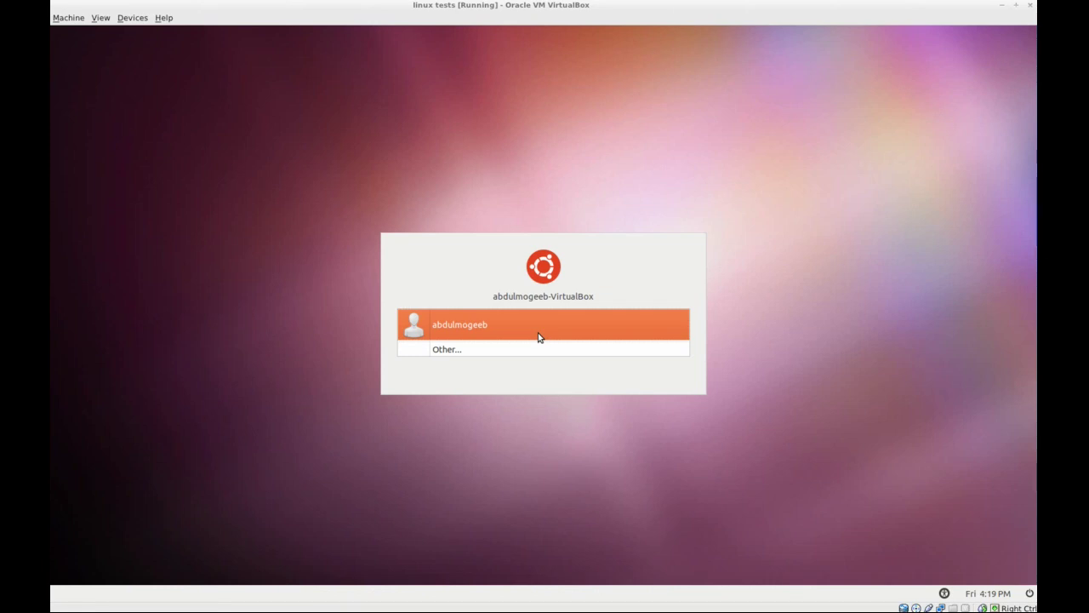
{"action": "left_click", "coordinate": [525, 321]}
{"action": "type", "text": "•••••"}
{"action": "key", "text": "Return"}
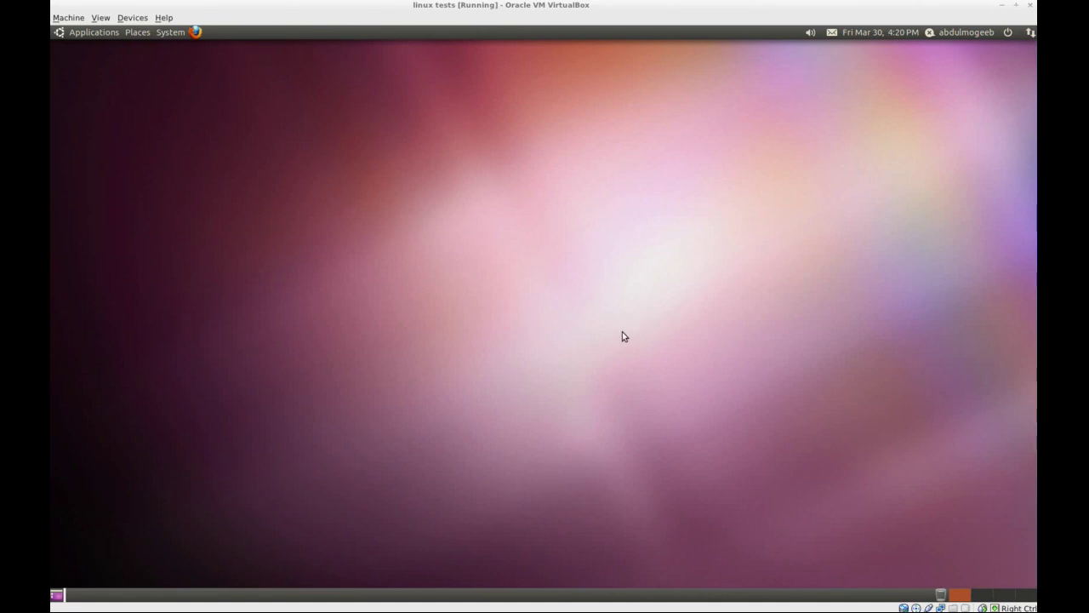
{"action": "left_click", "coordinate": [98, 38]}
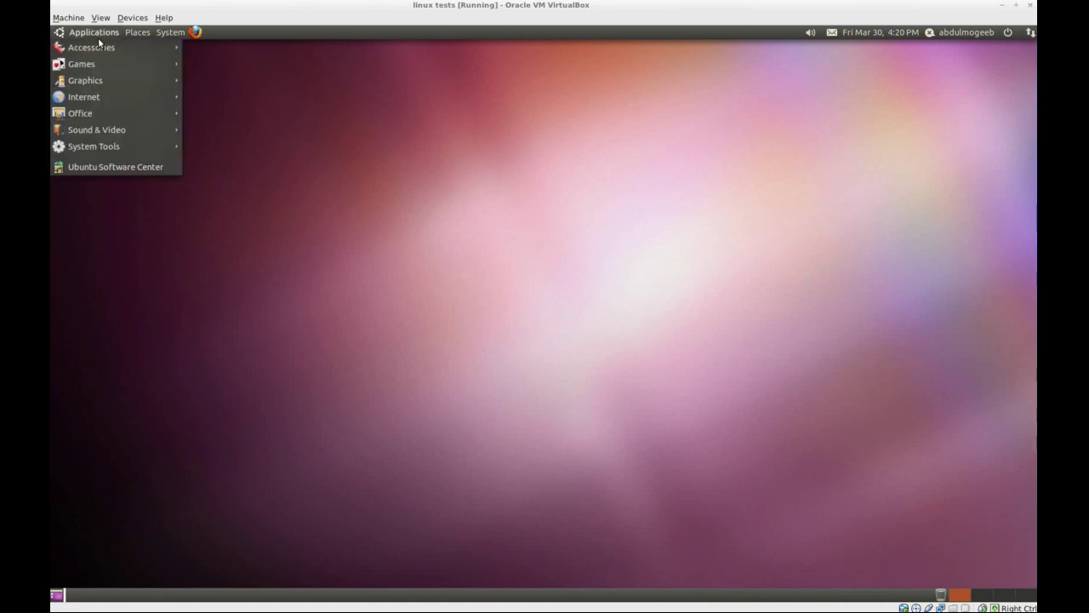
{"action": "left_click", "coordinate": [98, 38]}
{"action": "left_click", "coordinate": [129, 32]}
{"action": "left_click", "coordinate": [132, 33]}
{"action": "left_click", "coordinate": [96, 33]}
{"action": "mouse_move", "coordinate": [137, 33]}
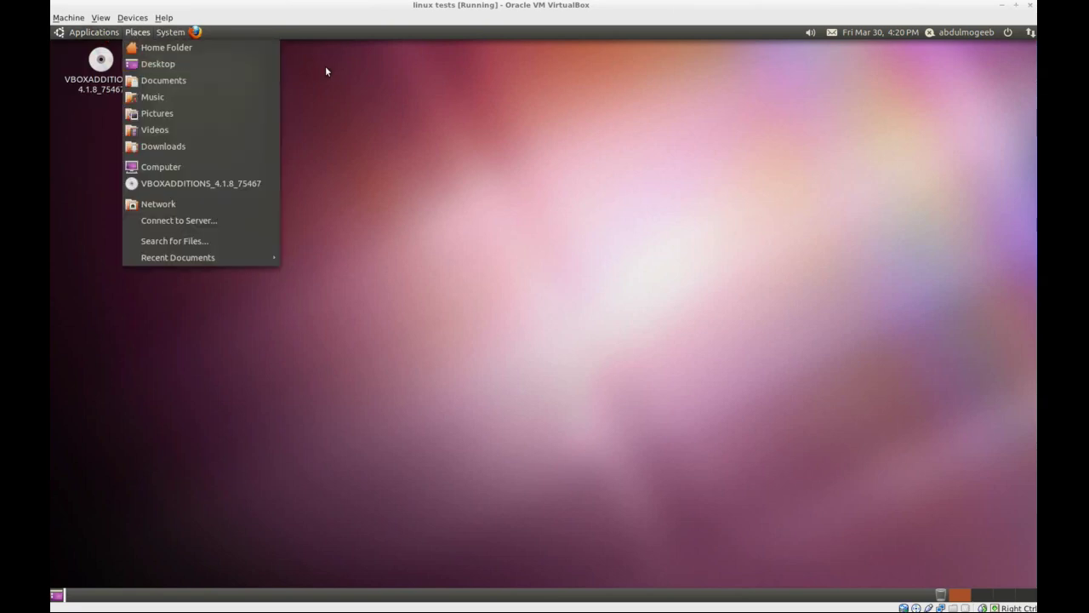
{"action": "left_click", "coordinate": [319, 64]}
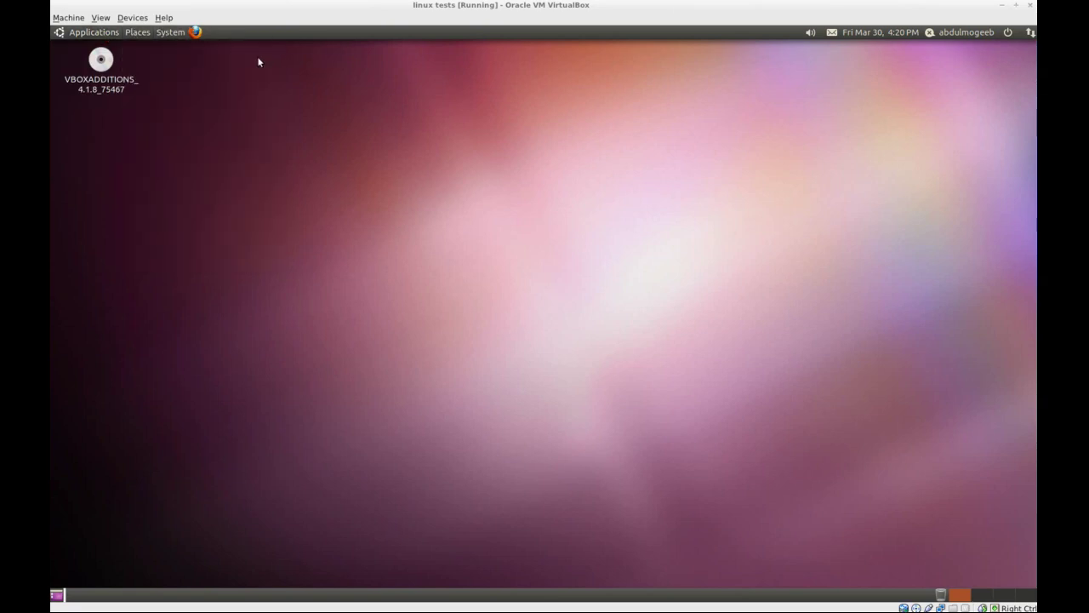
Step: Start Synaptic Package Manager with the administrator password, move its window towards the desktop's centre and dismiss the Quick Introduction
{"action": "left_click", "coordinate": [167, 33]}
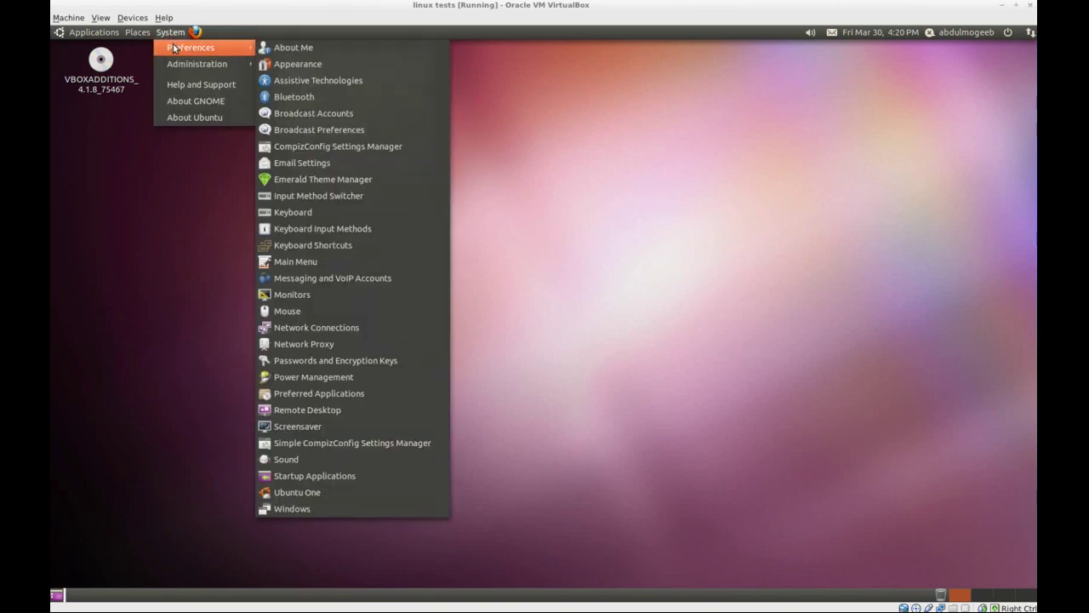
{"action": "mouse_move", "coordinate": [173, 64]}
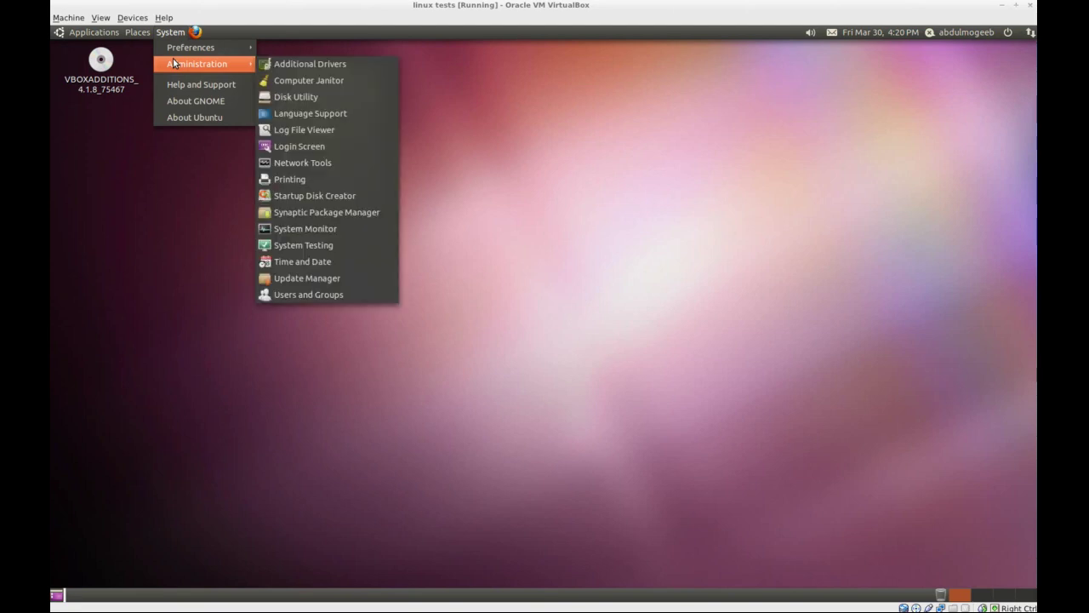
{"action": "left_click", "coordinate": [360, 215]}
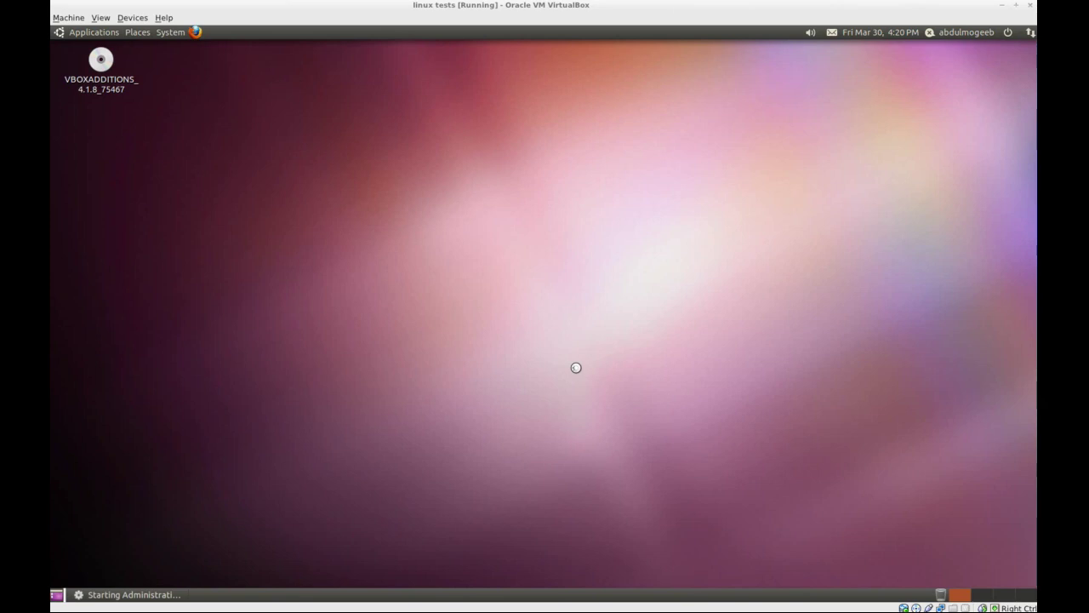
{"action": "type", "text": "***"}
{"action": "key", "text": "Return"}
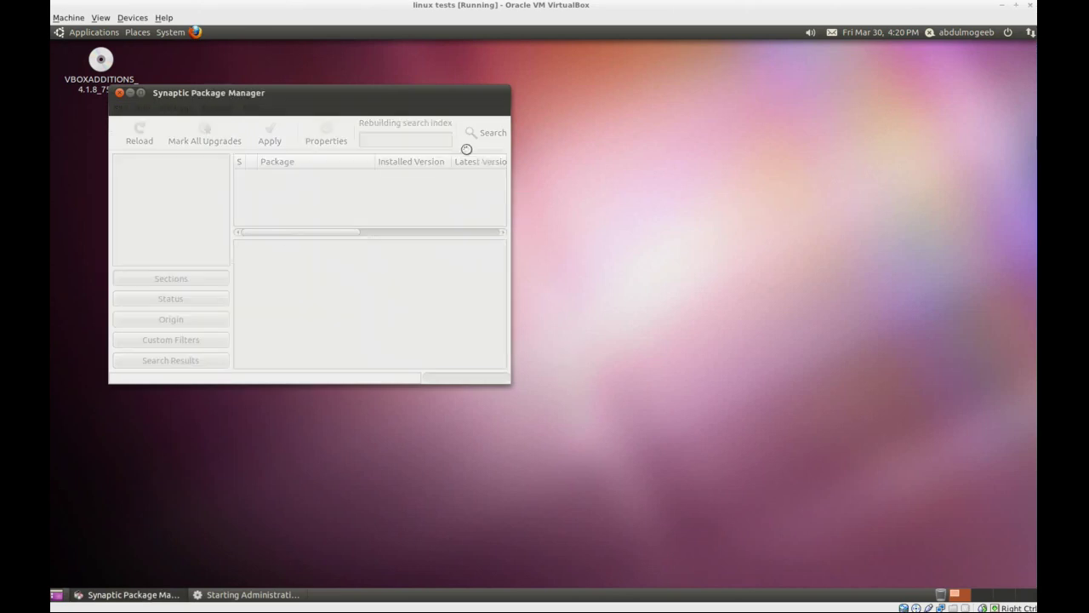
{"action": "left_click_drag", "start_coordinate": [385, 99], "coordinate": [656, 106]}
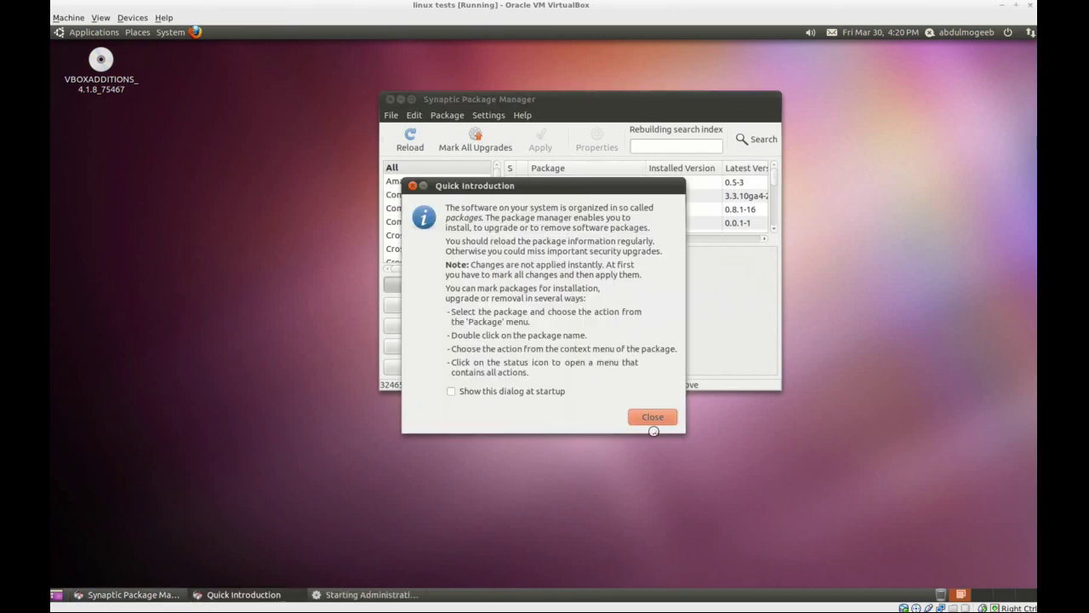
{"action": "left_click", "coordinate": [656, 417]}
Step: Search the packages for lxde and inspect the lxde package's description and marking options without marking it
{"action": "type", "text": "lmde"}
{"action": "key", "text": "BackSpace"}
{"action": "key", "text": "BackSpace"}
{"action": "key", "text": "BackSpace"}
{"action": "type", "text": "xde"}
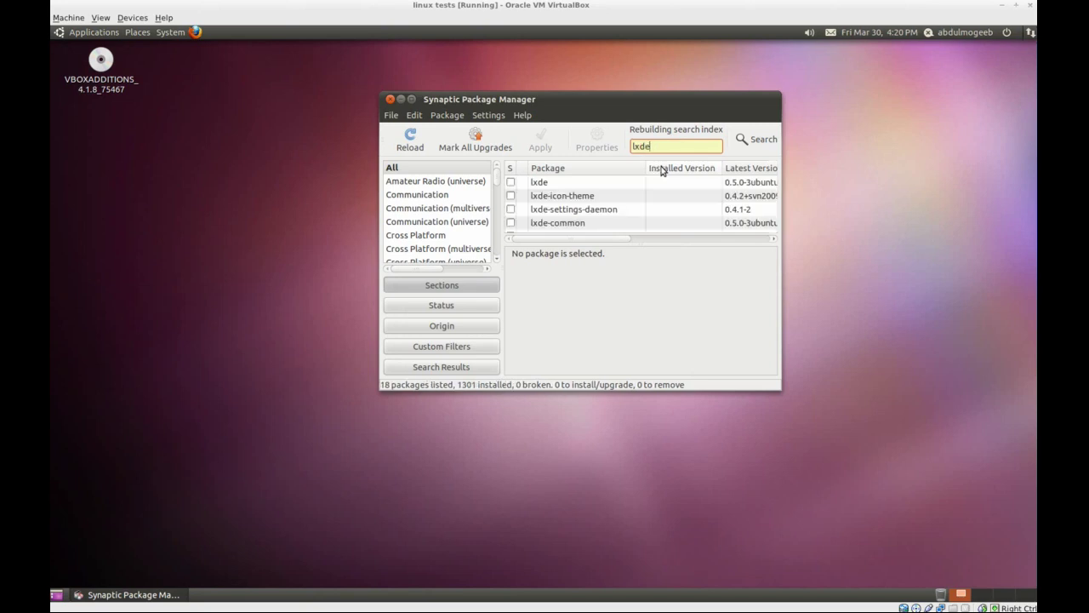
{"action": "left_click", "coordinate": [511, 182]}
{"action": "left_click", "coordinate": [609, 186]}
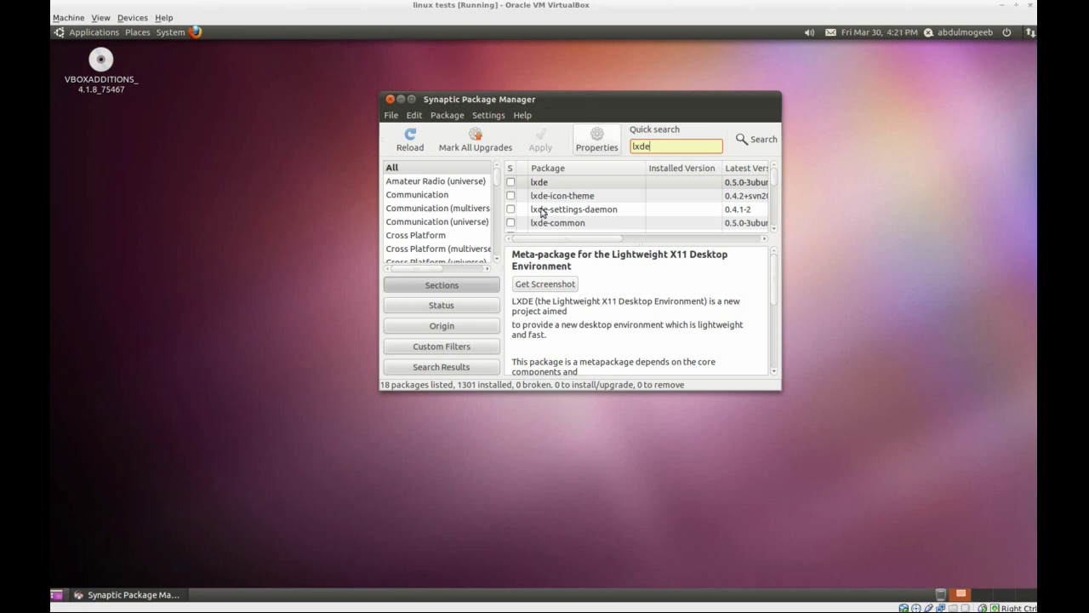
{"action": "left_click", "coordinate": [511, 184]}
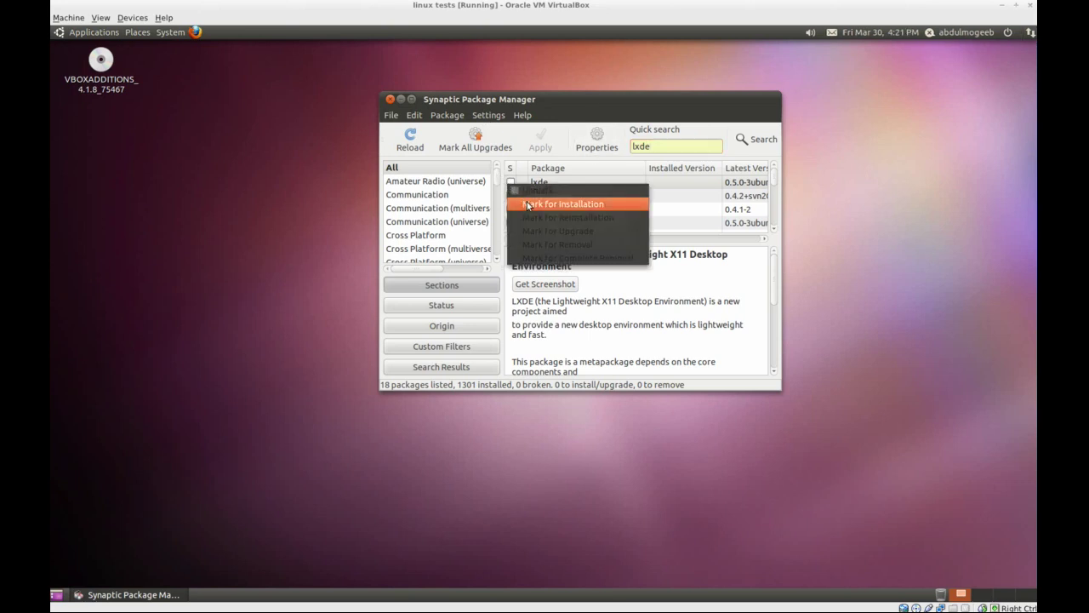
{"action": "left_click", "coordinate": [559, 153]}
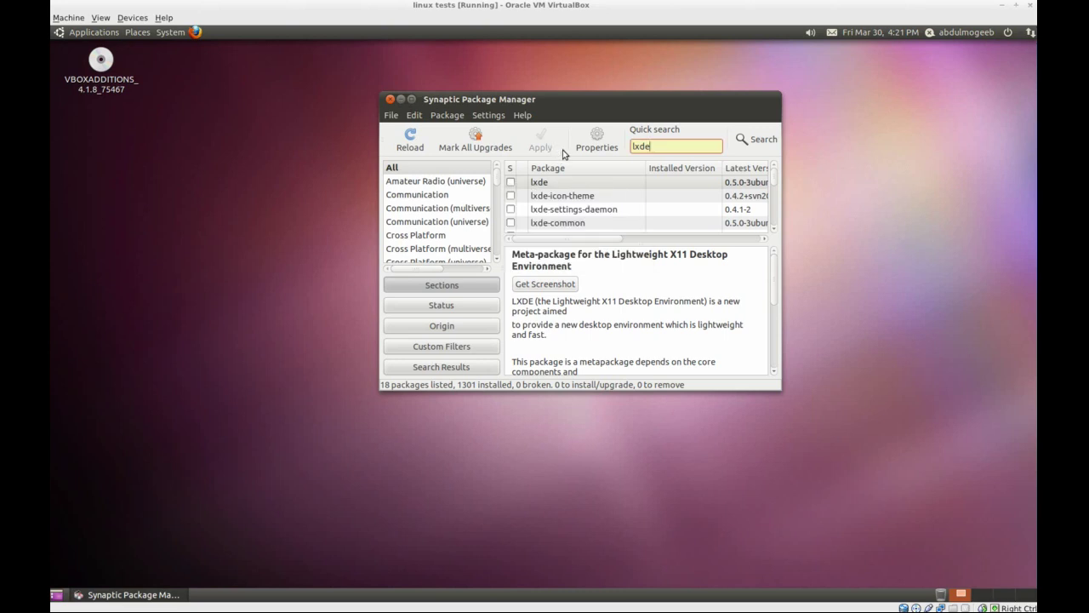
Step: Search the packages for xfce and mark the xfce4 package for installation together with its additional required changes
{"action": "double_click", "coordinate": [649, 146]}
{"action": "type", "text": "xfce"}
{"action": "scroll", "coordinate": [647, 183], "scroll_direction": "down", "scroll_amount": 1}
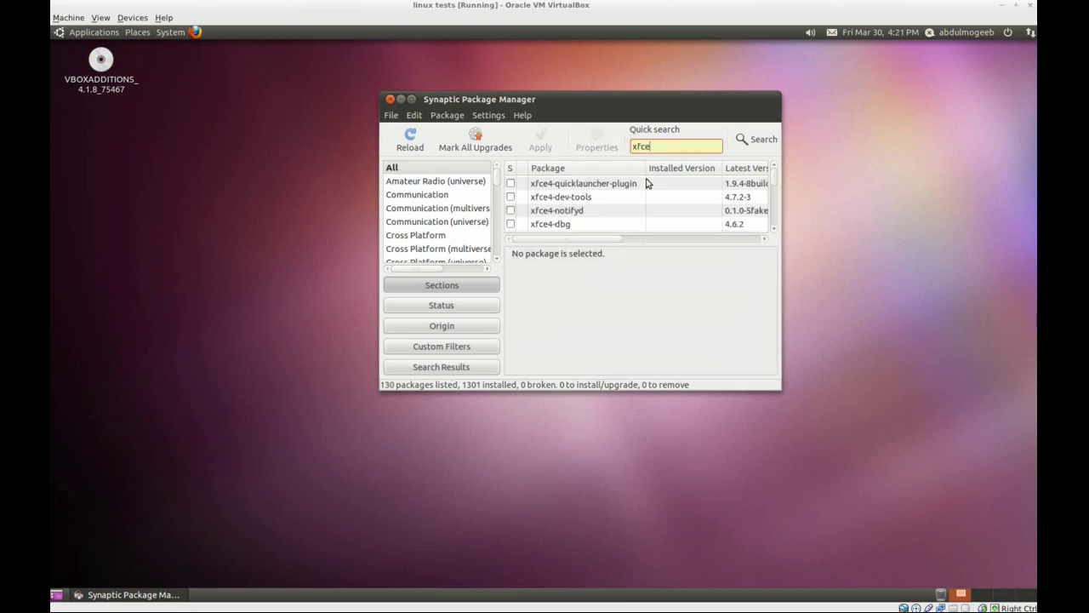
{"action": "scroll", "coordinate": [647, 183], "scroll_direction": "down", "scroll_amount": 5}
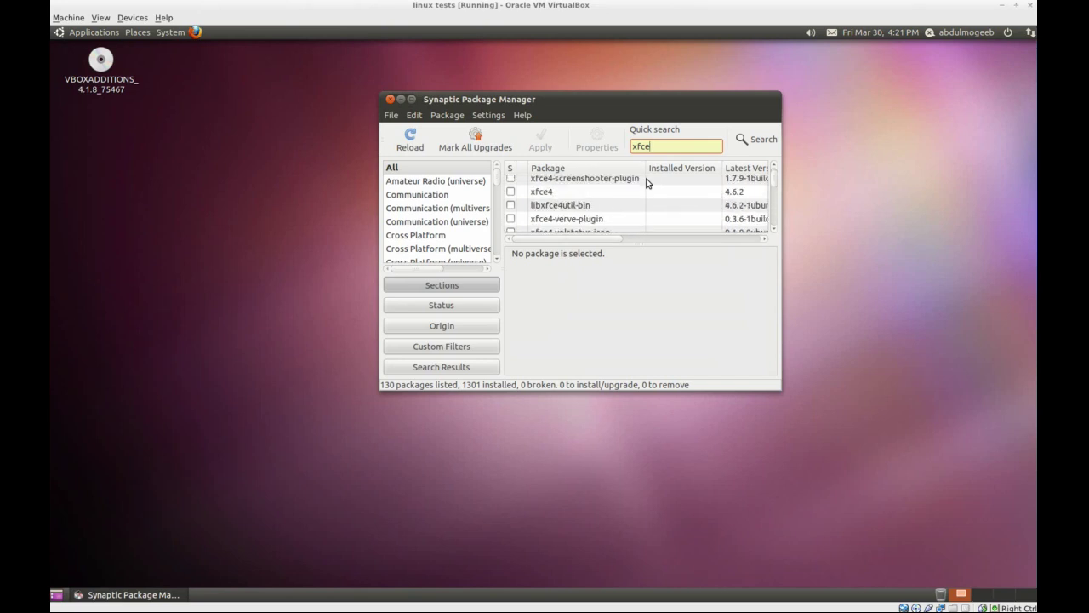
{"action": "left_click", "coordinate": [515, 194]}
{"action": "right_click", "coordinate": [516, 195]}
{"action": "left_click", "coordinate": [520, 209]}
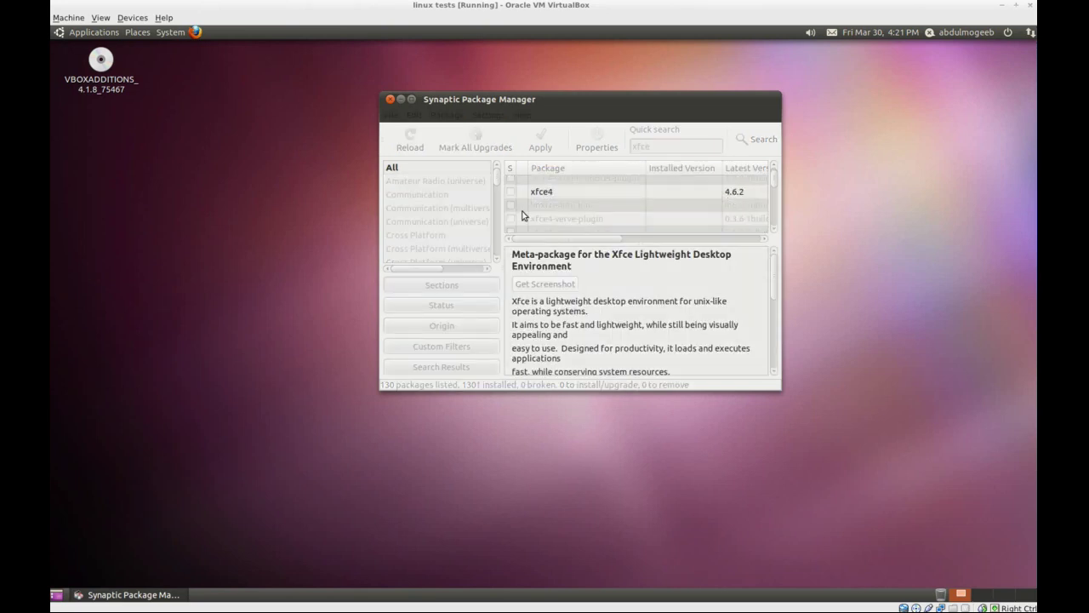
{"action": "scroll", "coordinate": [691, 254], "scroll_direction": "down", "scroll_amount": 10}
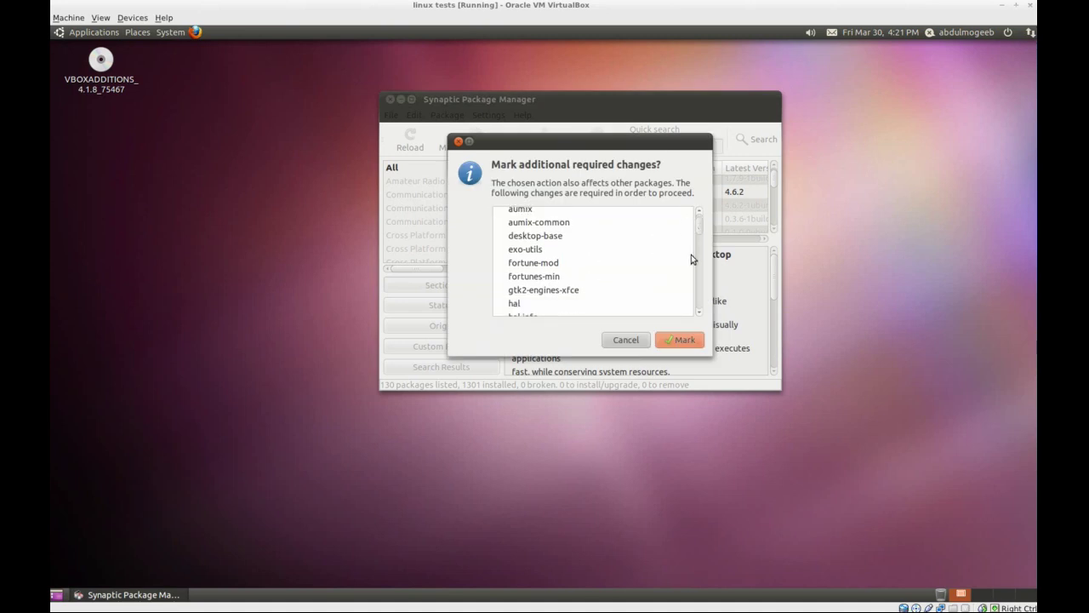
{"action": "left_click", "coordinate": [683, 339]}
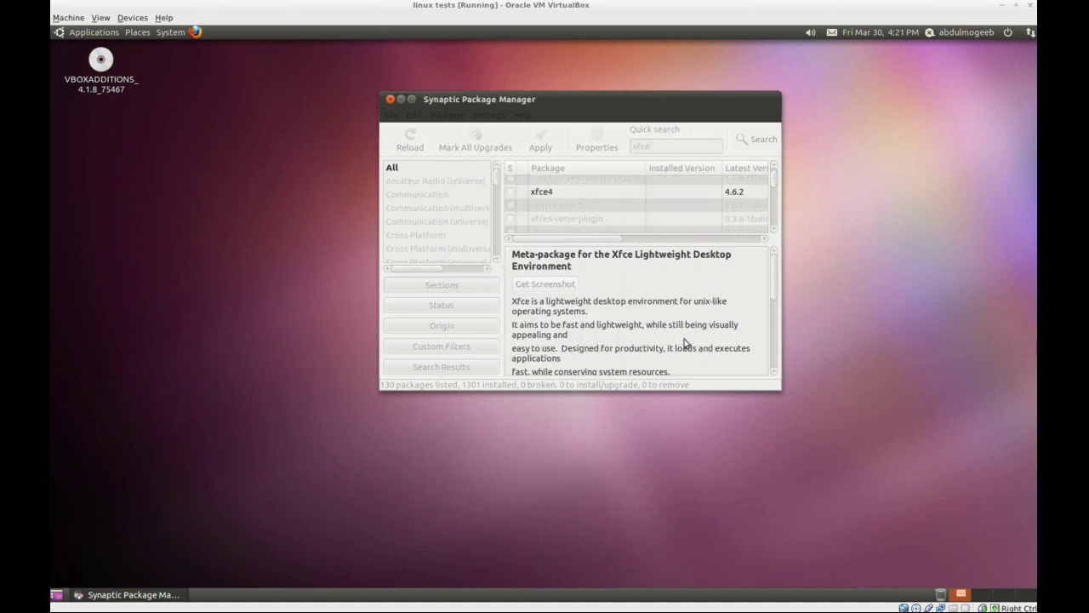
Step: Apply the marked package changes to install xfce4 and minimise the Synaptic Package Manager window
{"action": "left_click", "coordinate": [544, 150]}
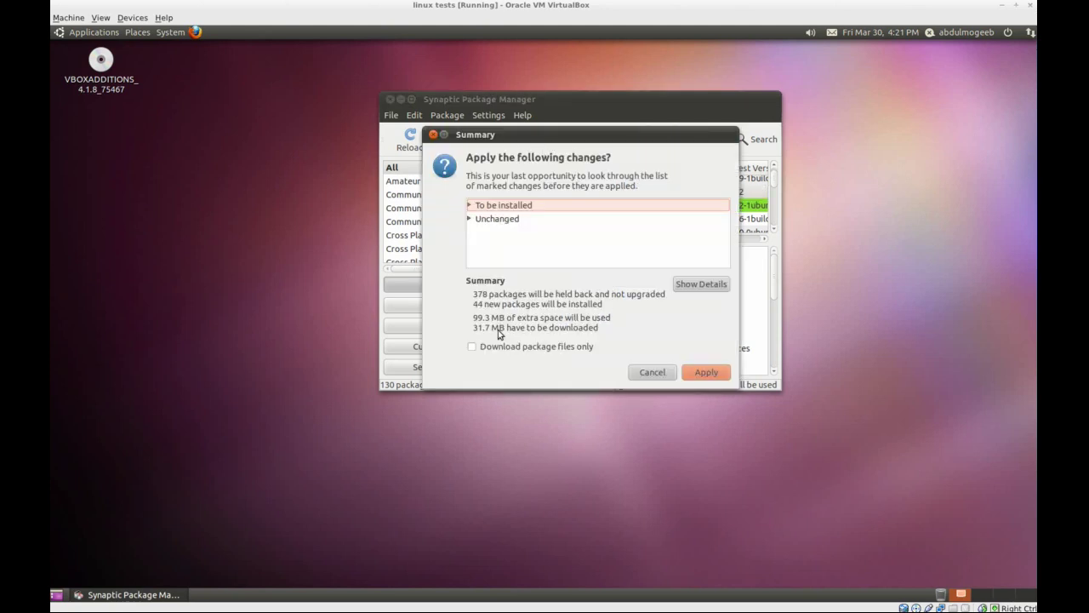
{"action": "left_click", "coordinate": [696, 371]}
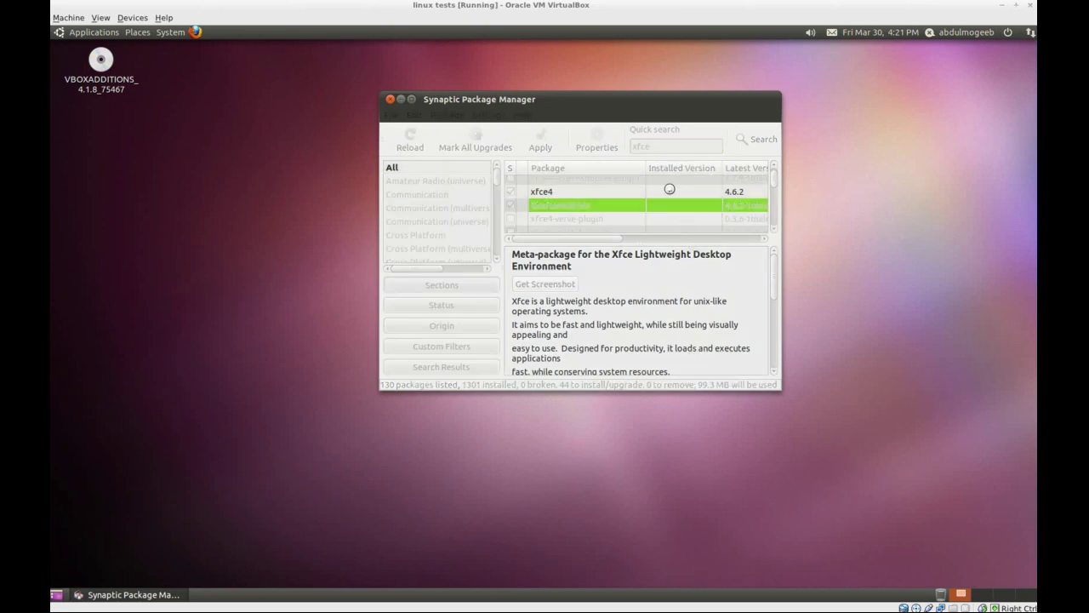
{"action": "left_click", "coordinate": [402, 100]}
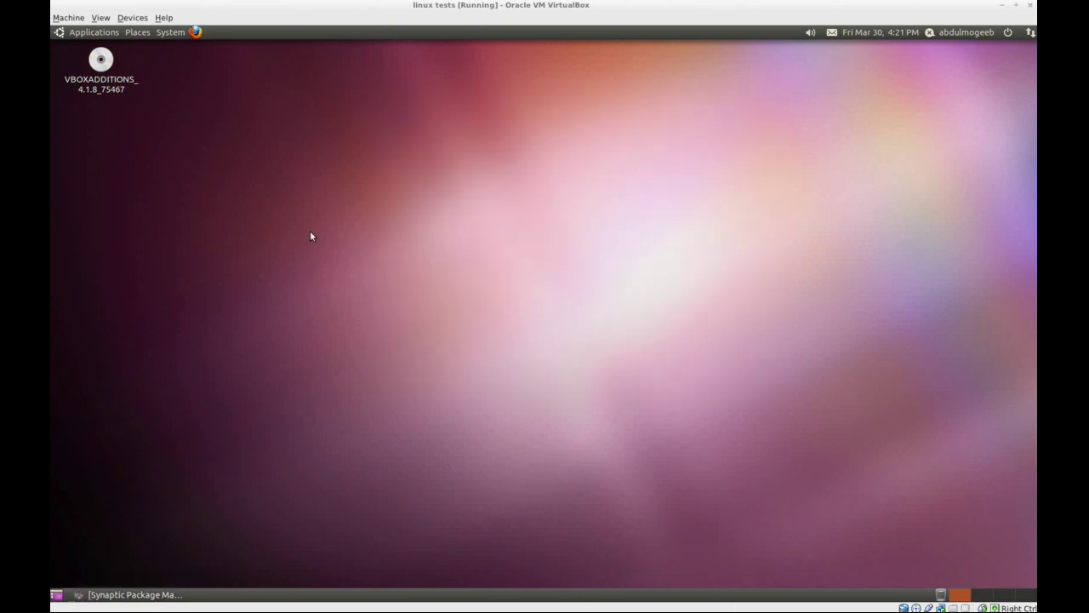
Step: Open the desktop's Appearance Preferences and set the visual effects level to Extra
{"action": "right_click", "coordinate": [331, 224]}
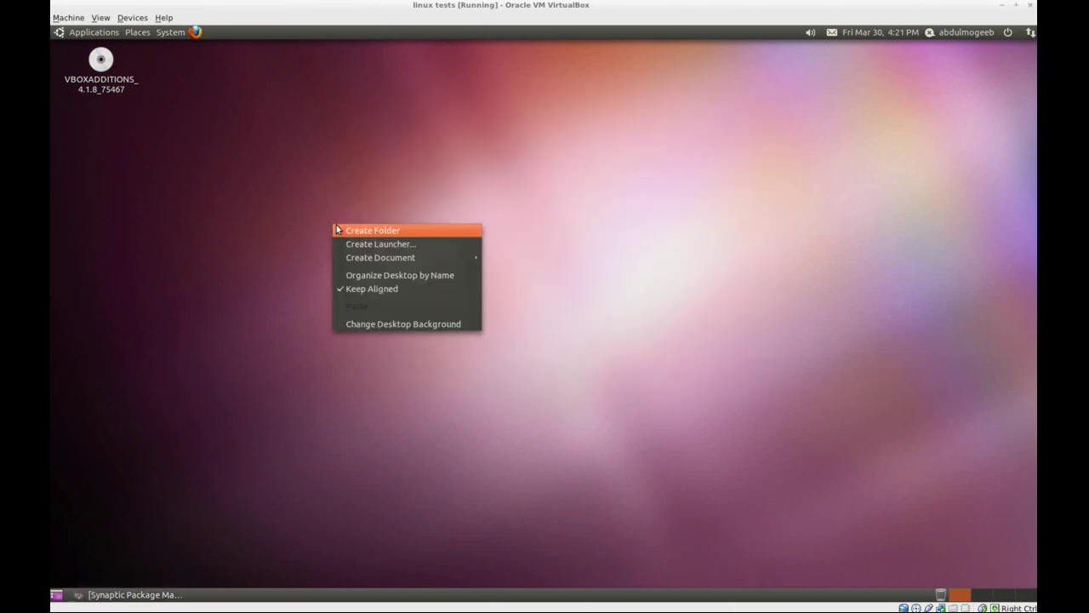
{"action": "left_click", "coordinate": [391, 324]}
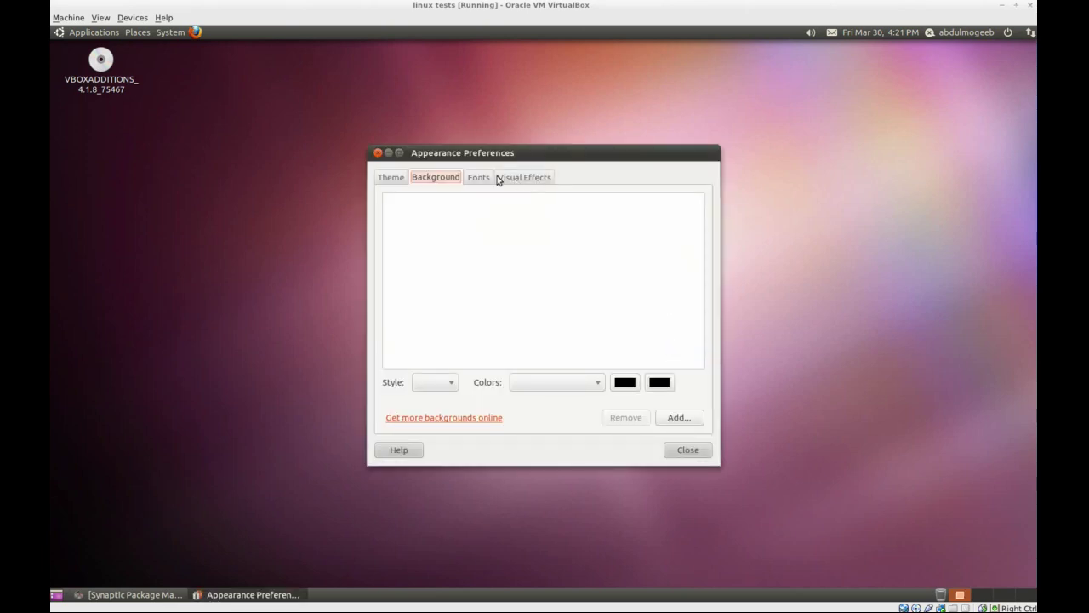
{"action": "left_click", "coordinate": [503, 177]}
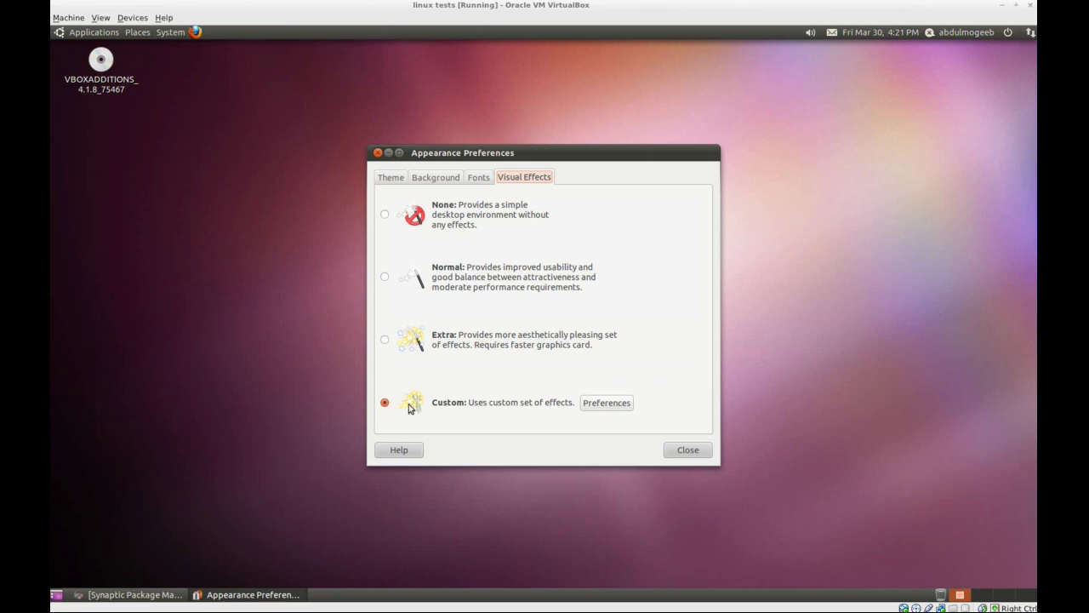
{"action": "left_click", "coordinate": [448, 344]}
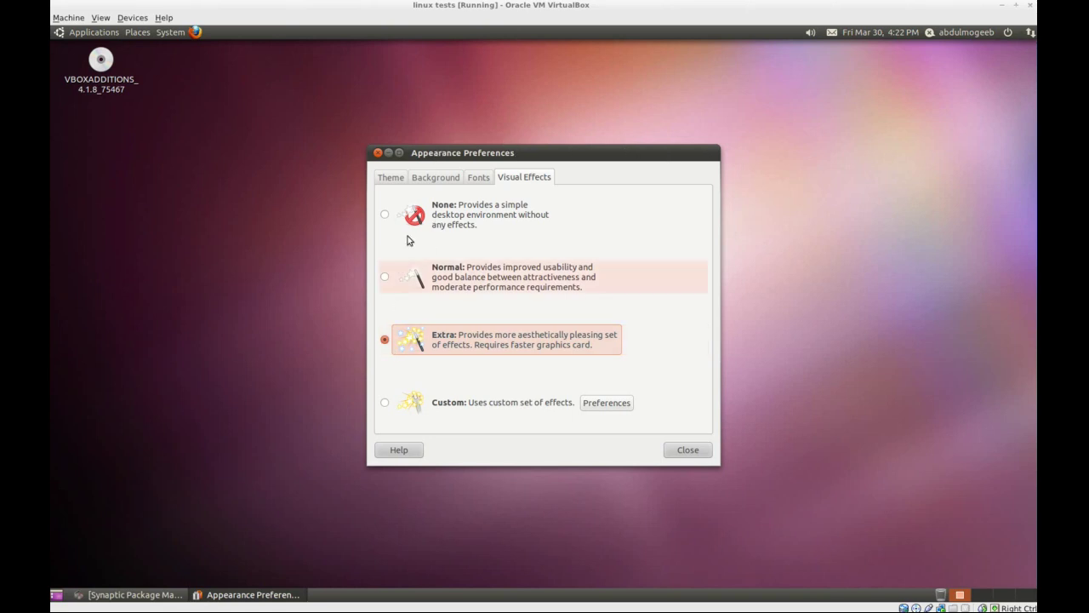
Step: Test the visual effects by moving, minimising and restoring the Appearance Preferences window, and check Synaptic's download progress
{"action": "left_click_drag", "start_coordinate": [458, 147], "coordinate": [461, 130]}
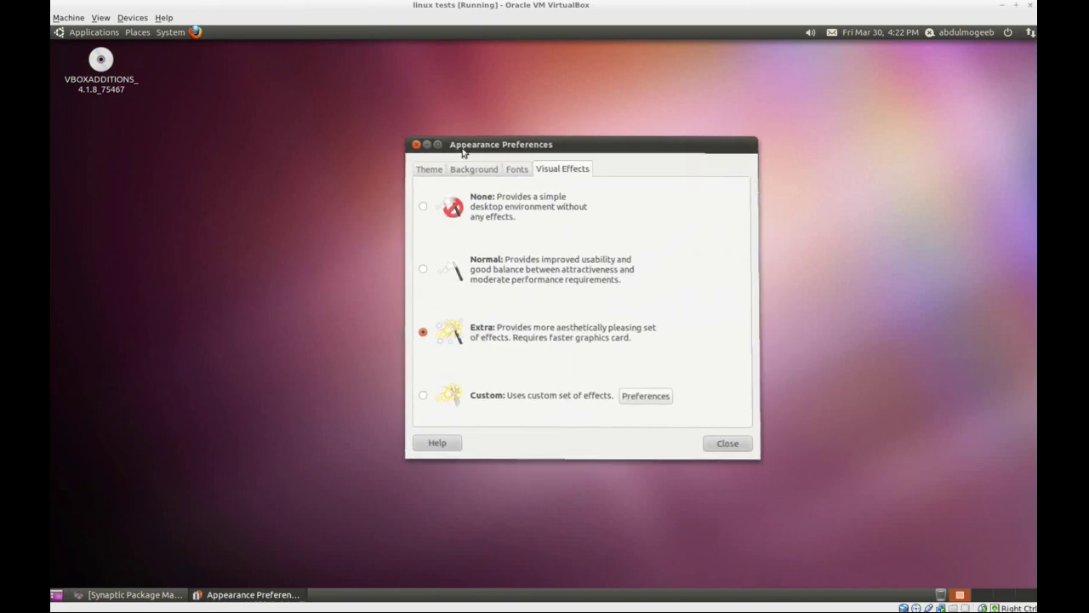
{"action": "left_click", "coordinate": [424, 145]}
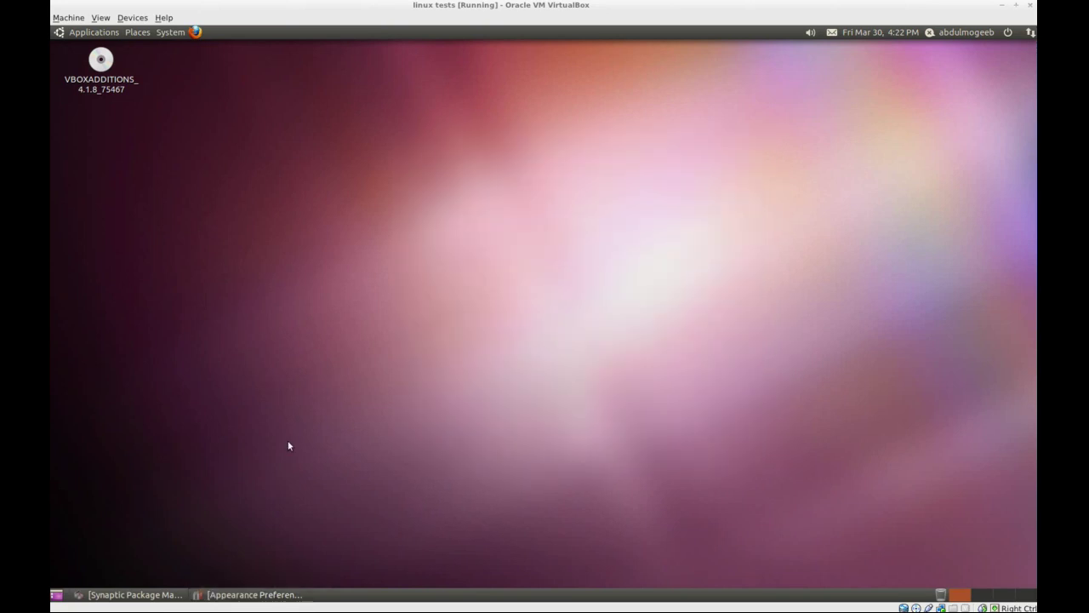
{"action": "left_click", "coordinate": [255, 594]}
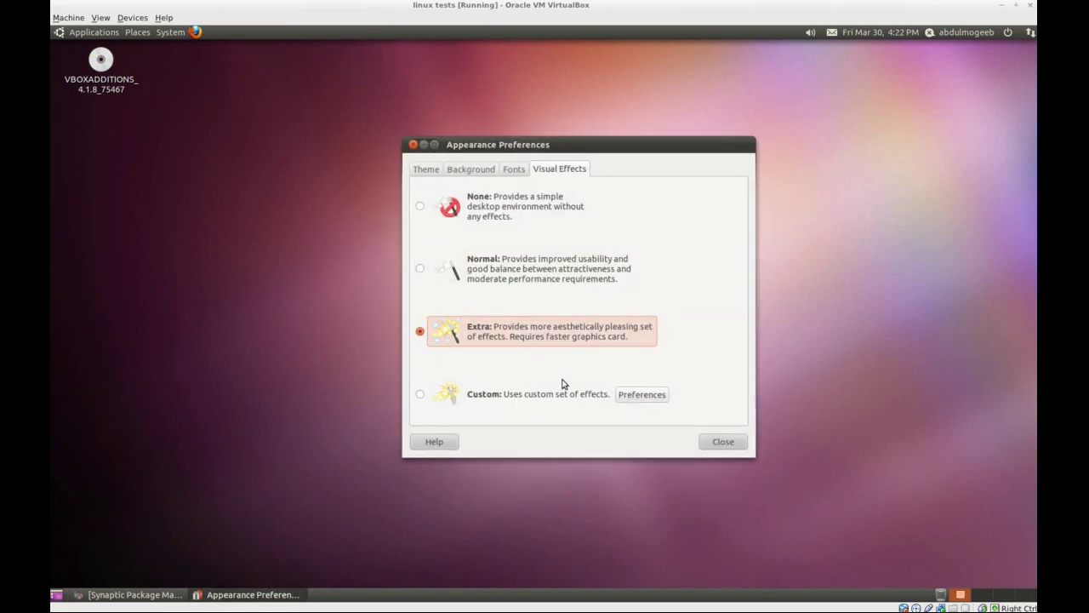
{"action": "left_click", "coordinate": [129, 600]}
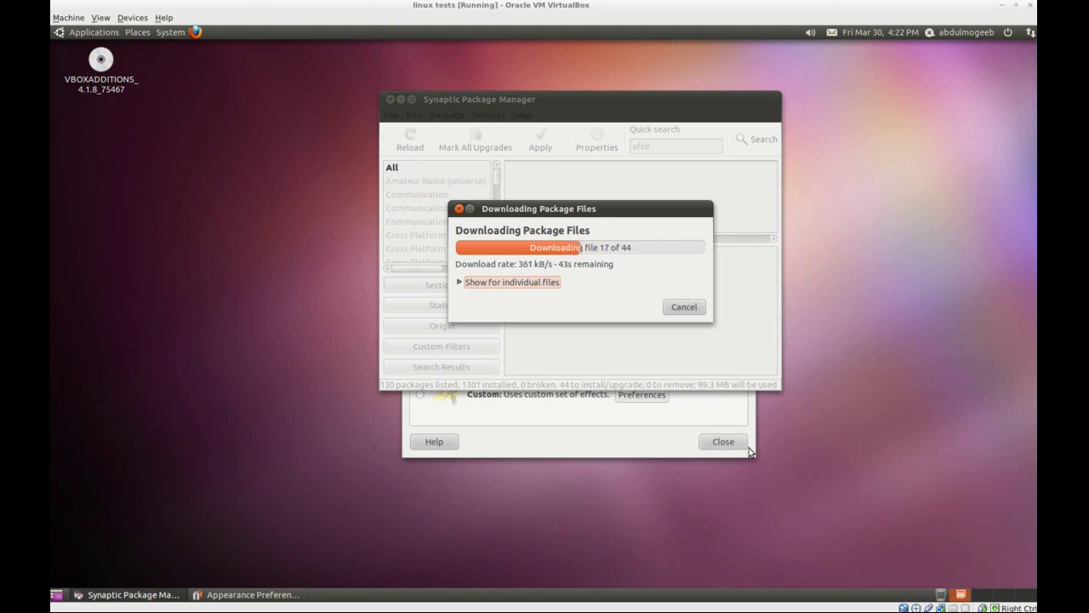
{"action": "left_click", "coordinate": [74, 35]}
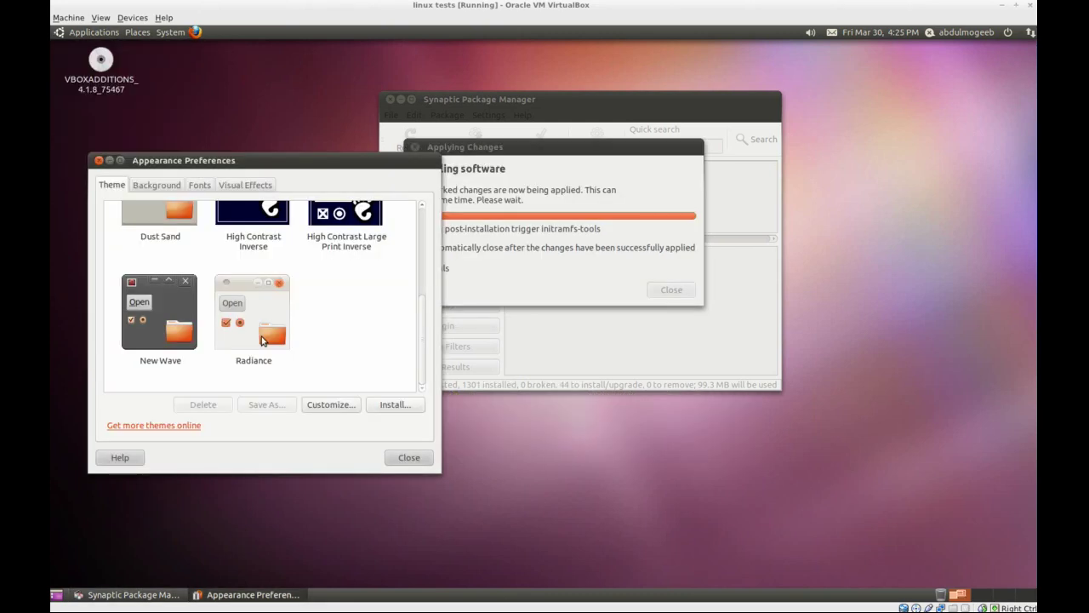
Step: Apply the Radiance theme and set the snail photo as the desktop background
{"action": "left_click", "coordinate": [262, 341]}
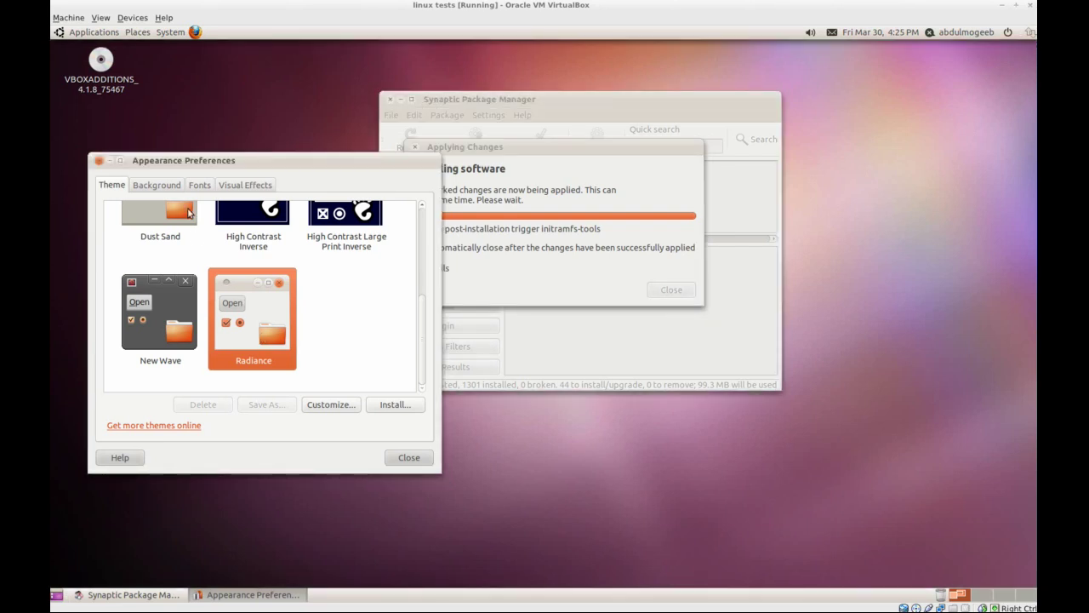
{"action": "left_click", "coordinate": [168, 186]}
{"action": "left_click", "coordinate": [227, 250]}
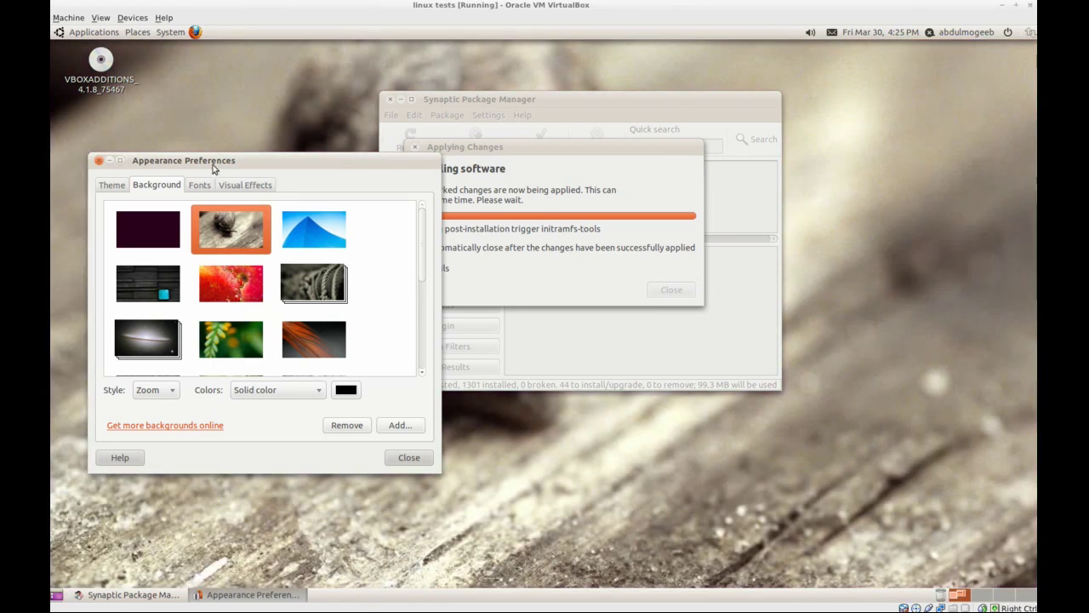
Step: Reposition the Appearance Preferences window and close Synaptic Package Manager once the package changes are applied
{"action": "left_click_drag", "start_coordinate": [170, 162], "coordinate": [654, 138]}
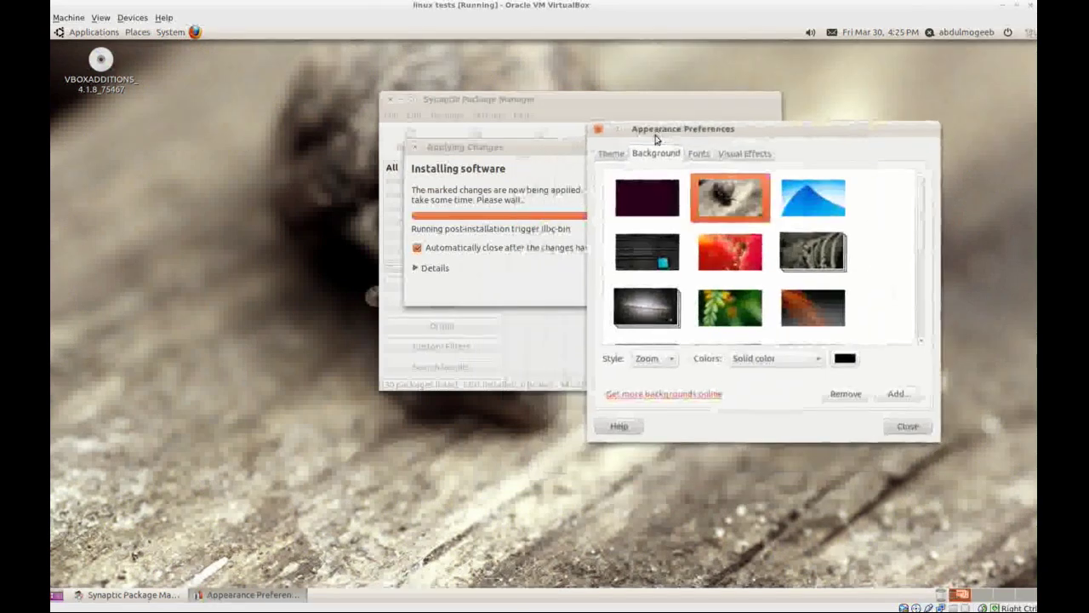
{"action": "left_click", "coordinate": [405, 101]}
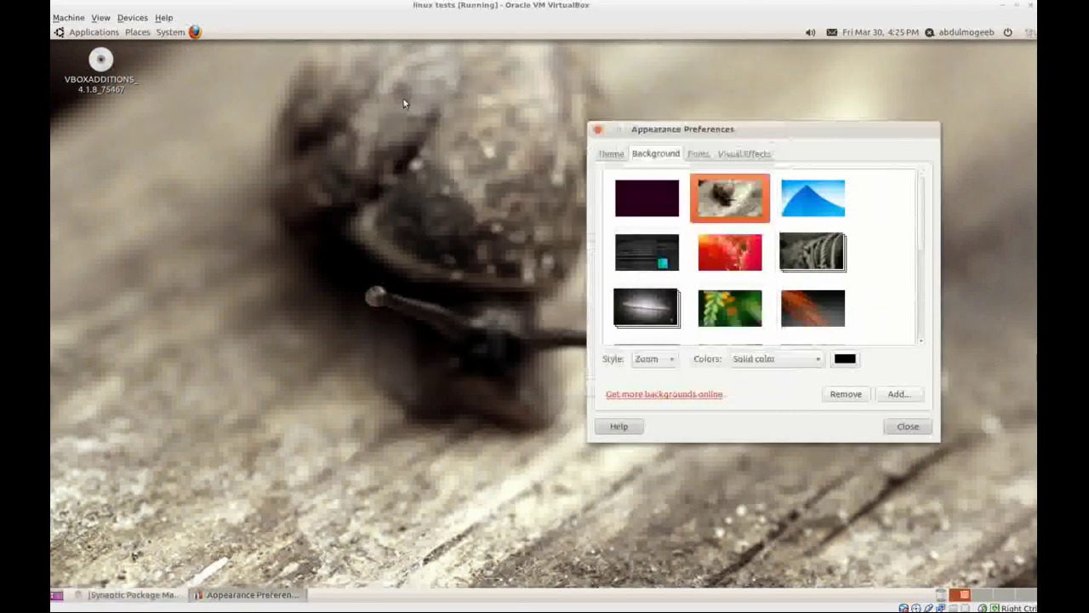
{"action": "left_click_drag", "start_coordinate": [666, 138], "coordinate": [315, 153]}
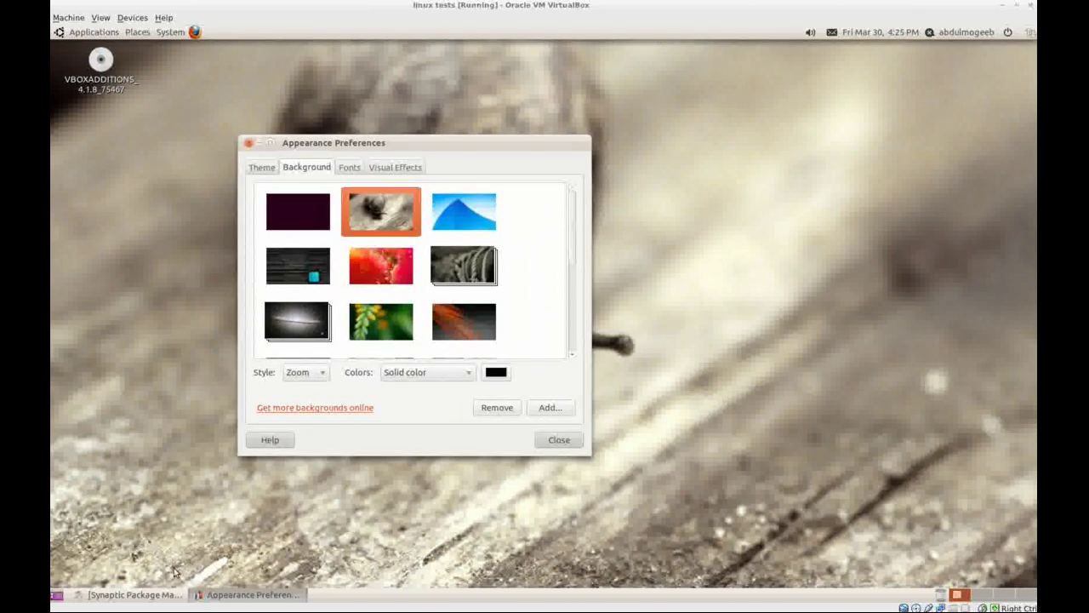
{"action": "left_click", "coordinate": [148, 594]}
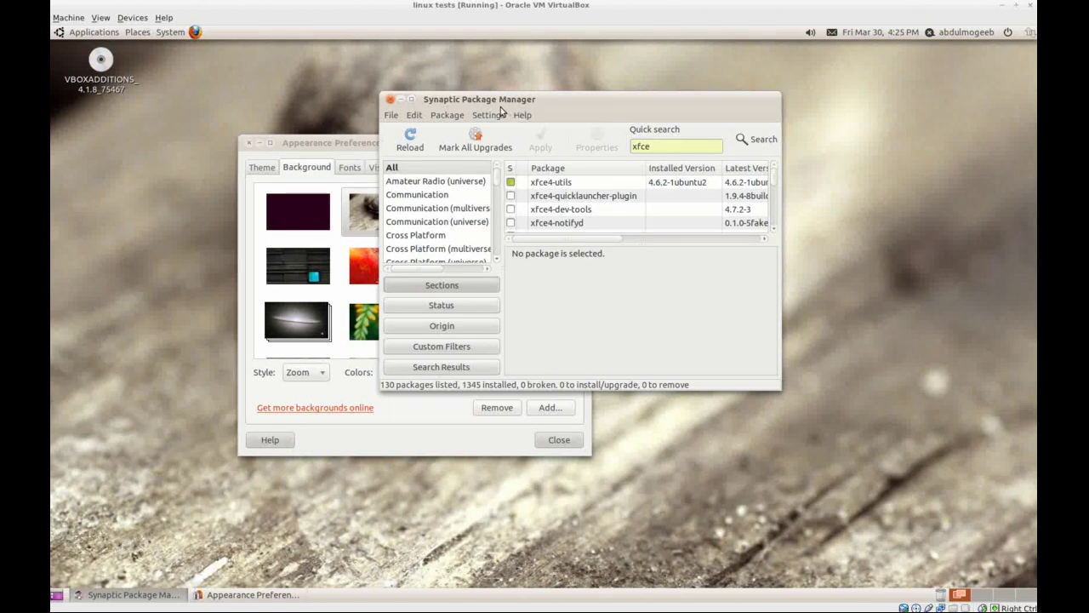
{"action": "left_click", "coordinate": [390, 99]}
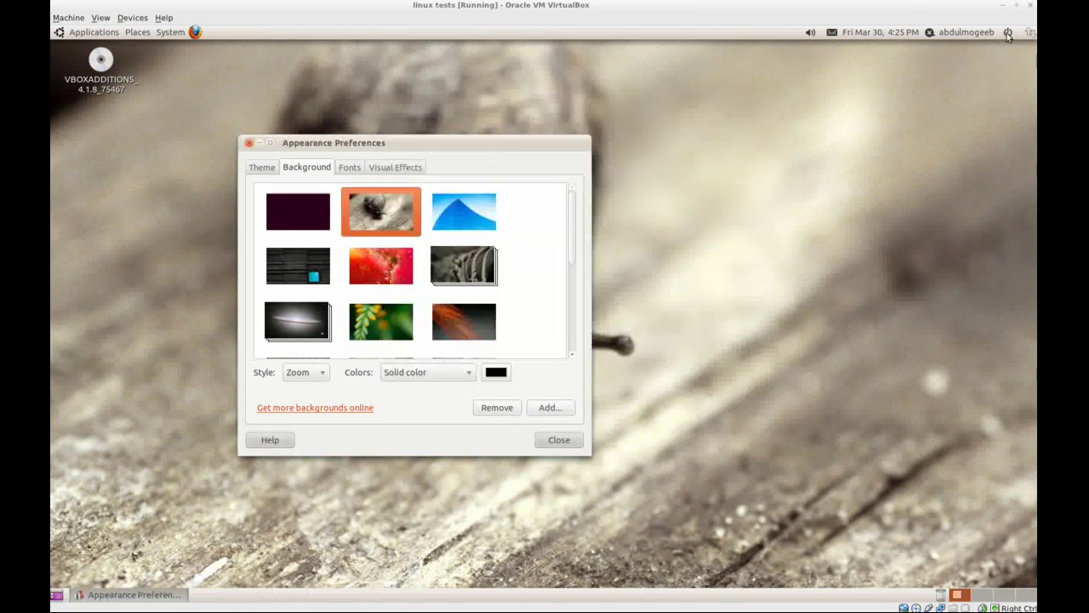
Step: Log out of the current Ubuntu desktop session and confirm closing all programs
{"action": "left_click", "coordinate": [1008, 33]}
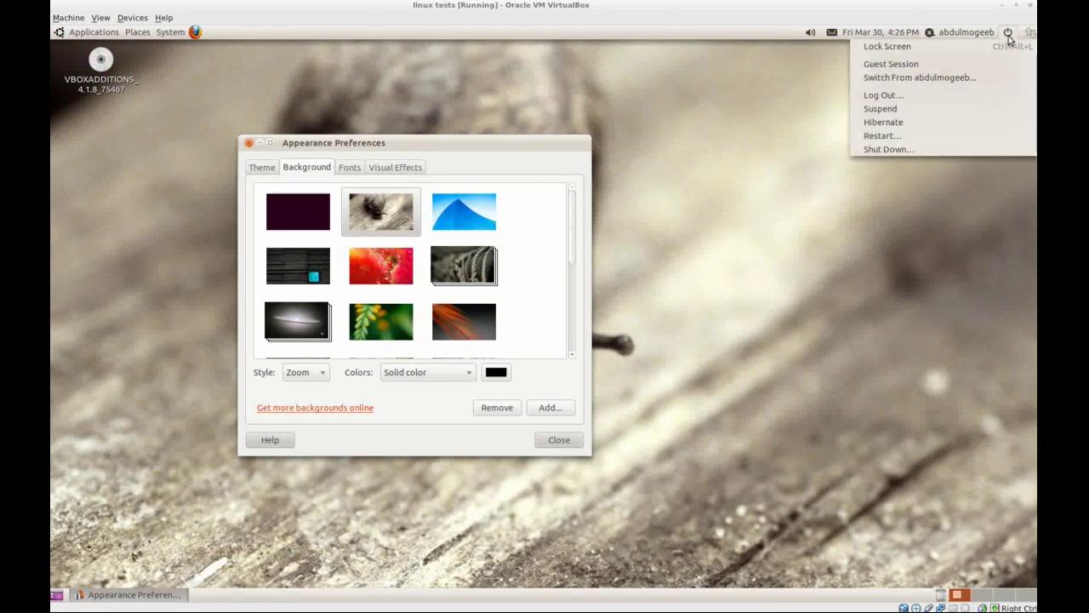
{"action": "left_click", "coordinate": [928, 96]}
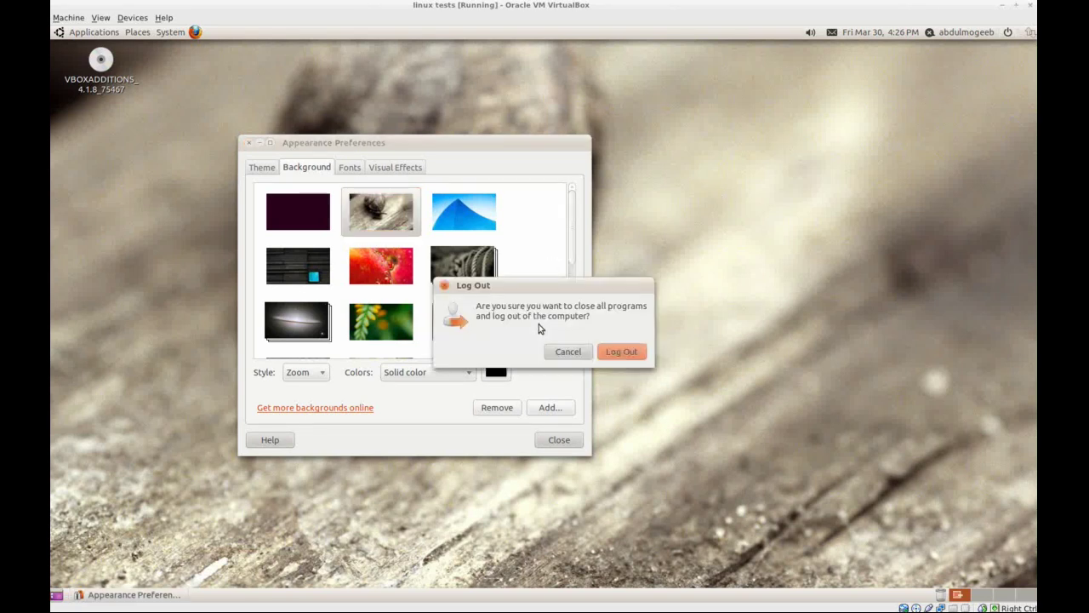
{"action": "left_click", "coordinate": [599, 352]}
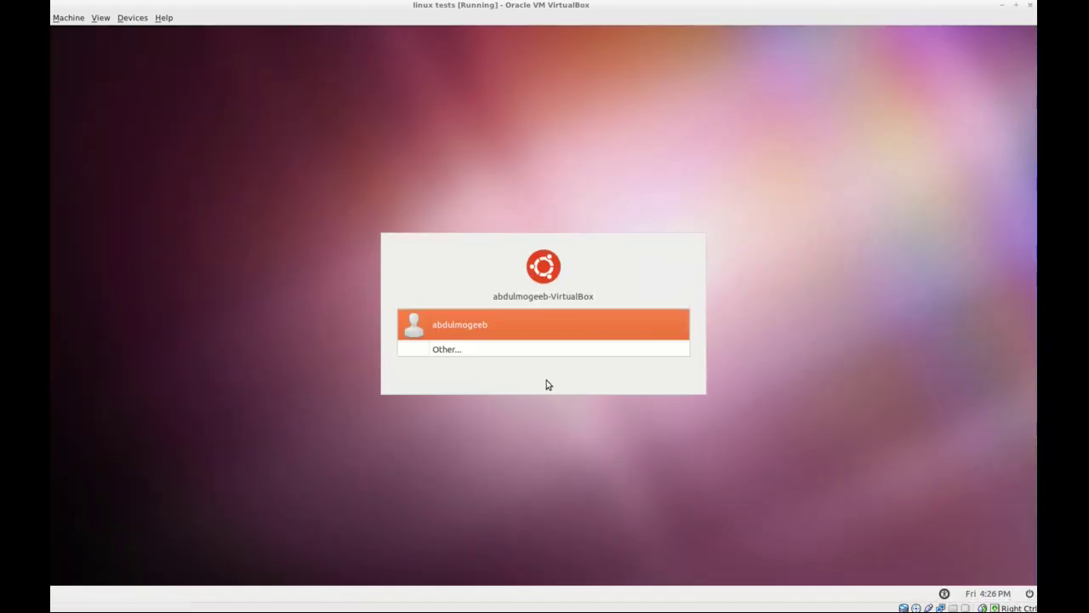
Step: Select the user account, choose Xfce Session as the session type and log in with the account password
{"action": "left_click", "coordinate": [522, 326]}
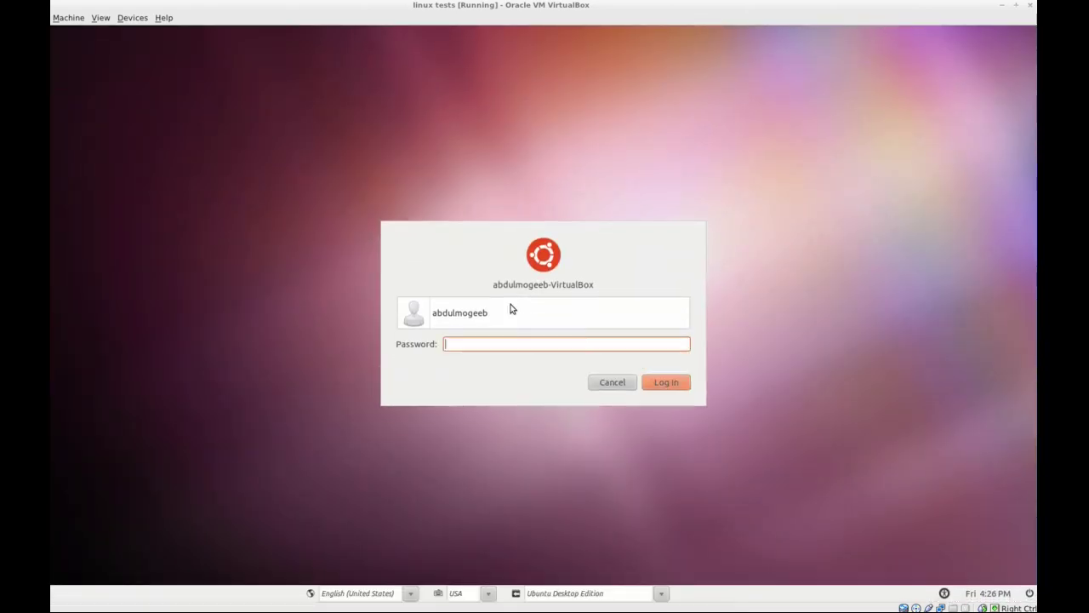
{"action": "left_click", "coordinate": [662, 593]}
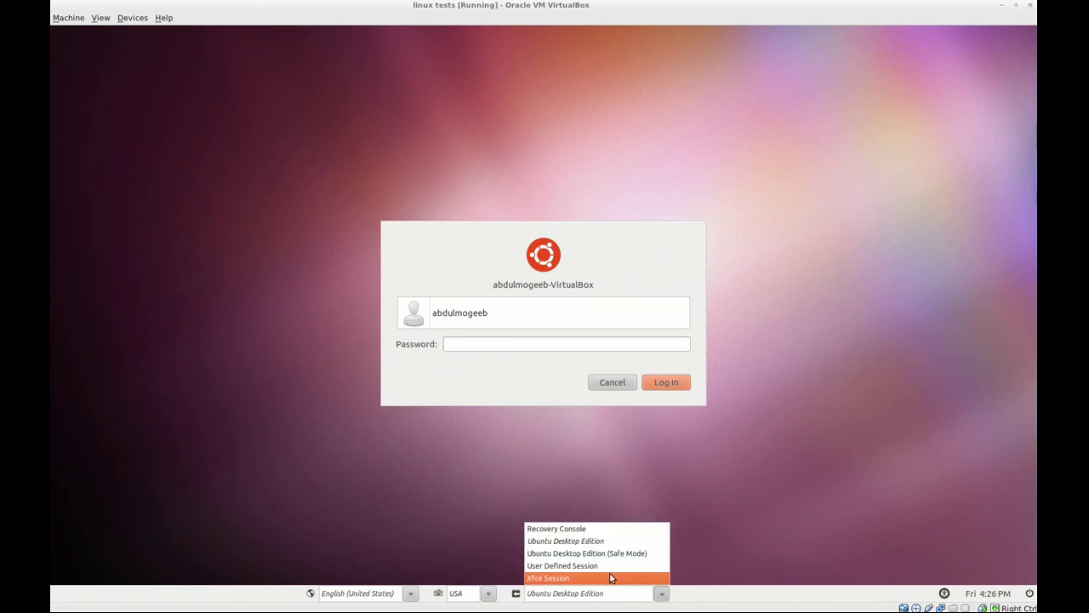
{"action": "left_click", "coordinate": [611, 578]}
{"action": "type", "text": "****"}
{"action": "key", "text": "Return"}
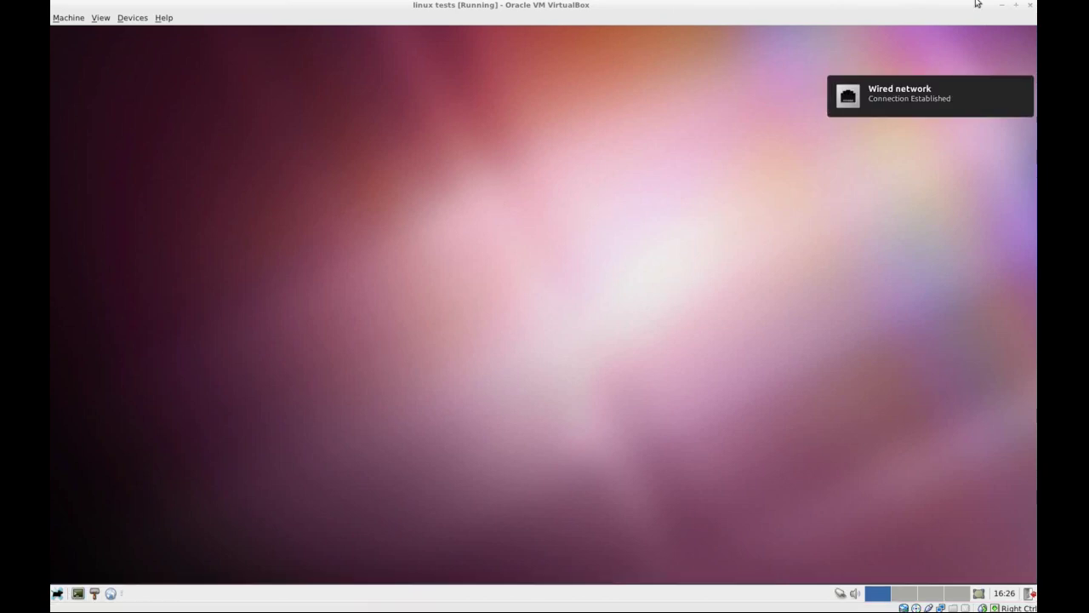
Step: Restore and re-maximise the virtual machine window, and close the Tips and Tricks dialog on the Xfce desktop
{"action": "left_click", "coordinate": [1017, 5]}
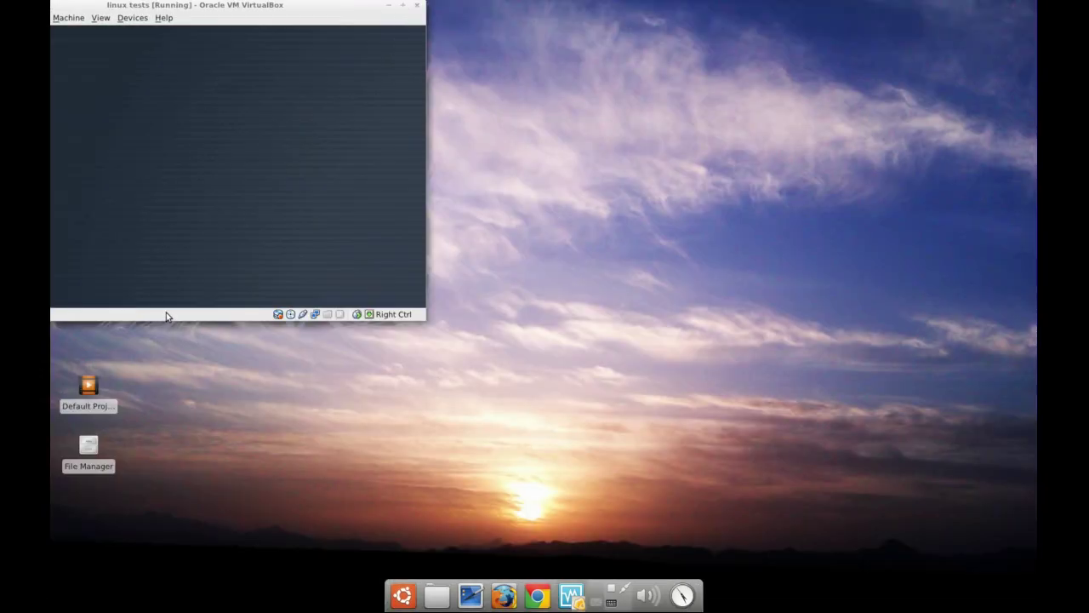
{"action": "left_click", "coordinate": [403, 6]}
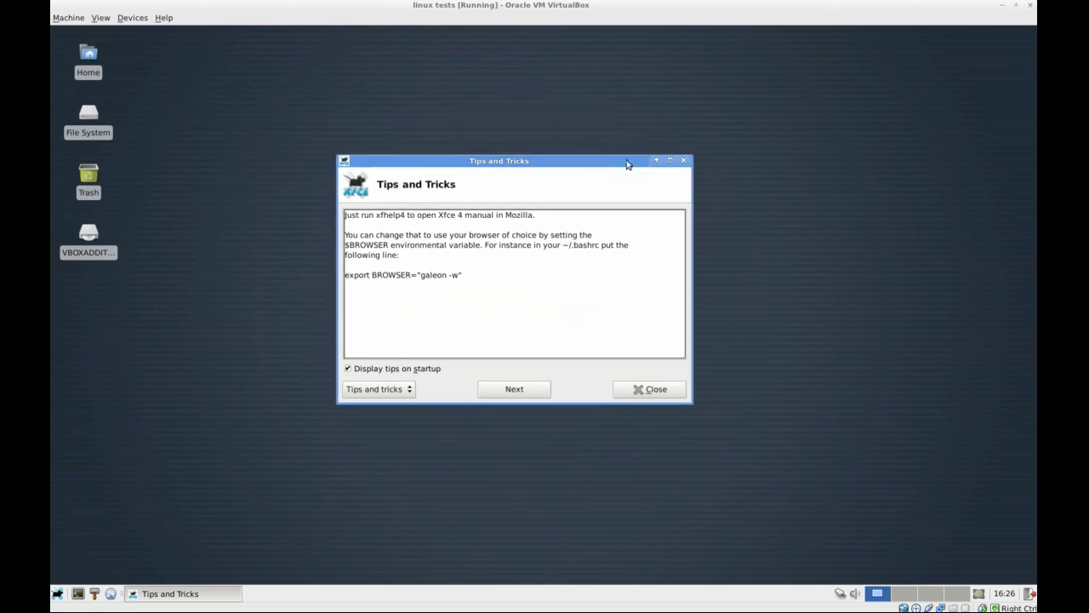
{"action": "left_click", "coordinate": [669, 388]}
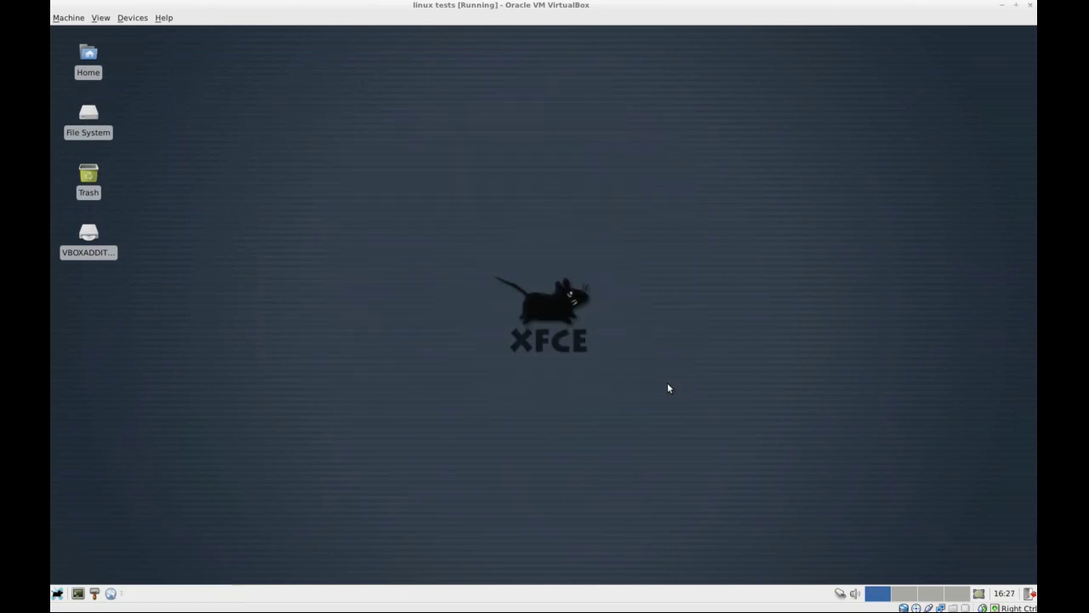
Step: Open Synaptic Package Manager, search for "fusion icon" and check the marking options of the fusion-icon package
{"action": "left_click", "coordinate": [59, 594]}
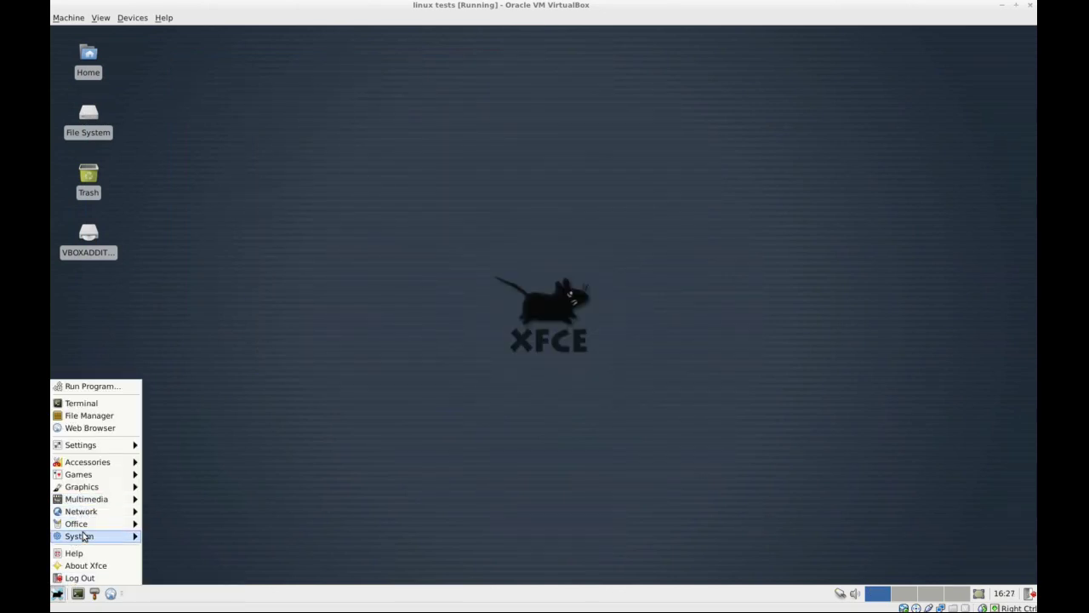
{"action": "mouse_move", "coordinate": [85, 537]}
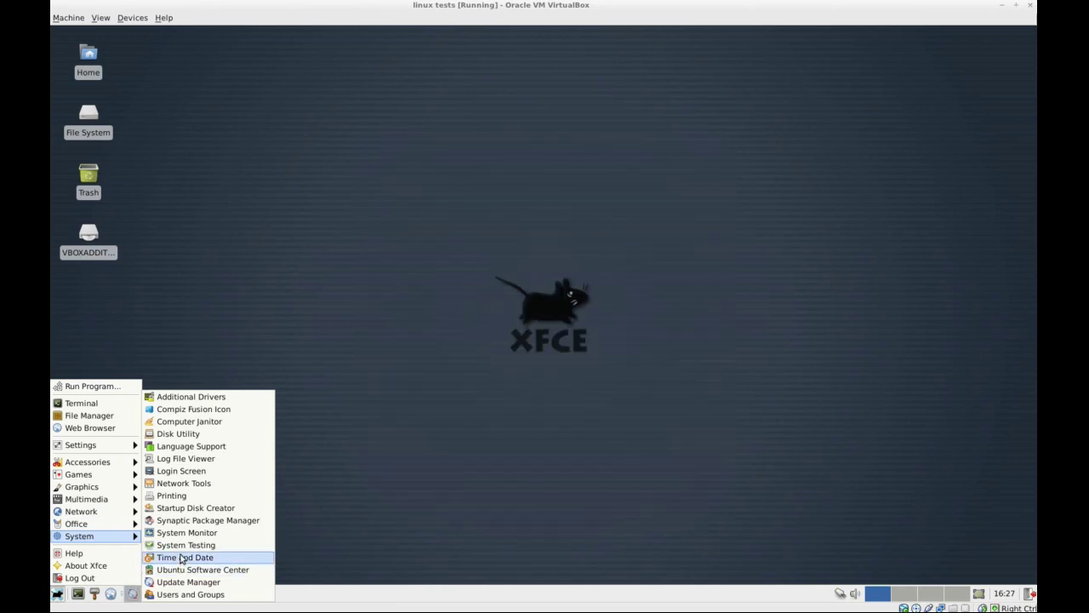
{"action": "left_click", "coordinate": [182, 522]}
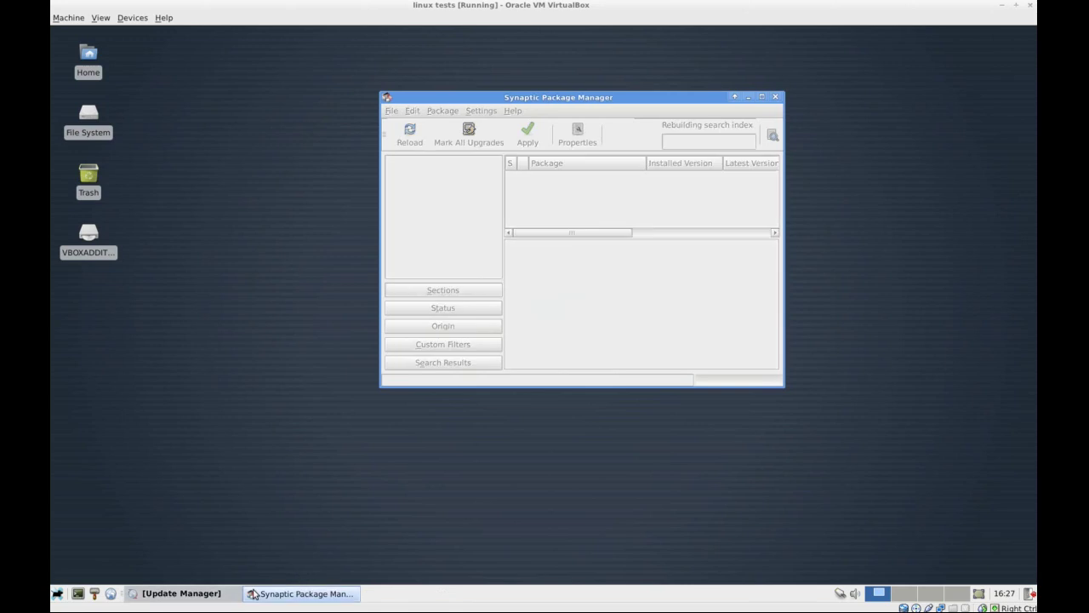
{"action": "left_click", "coordinate": [704, 143]}
{"action": "type", "text": "fusion icon"}
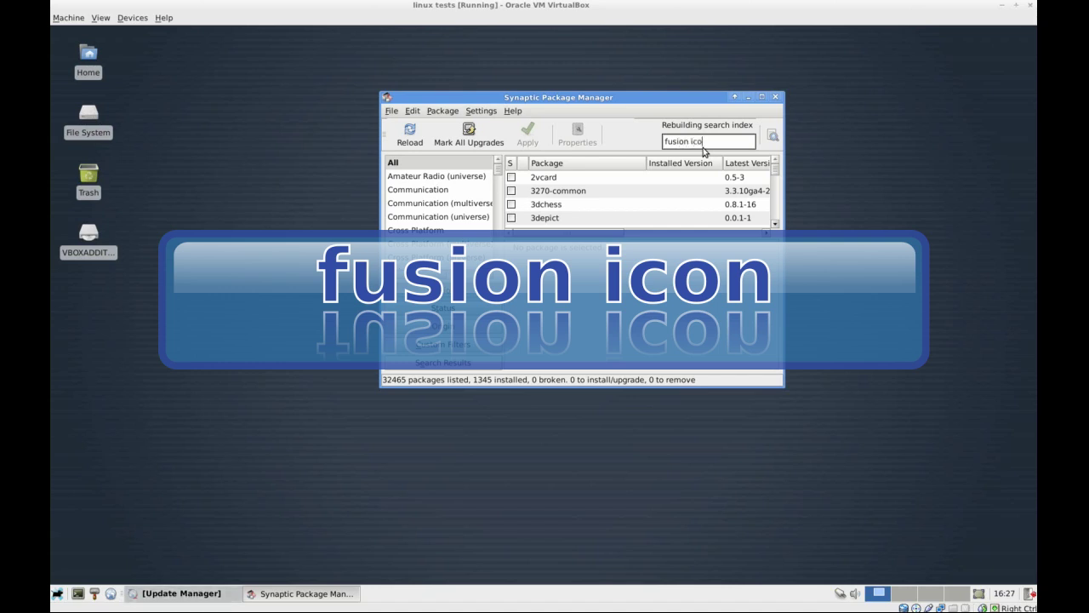
{"action": "left_click", "coordinate": [512, 179]}
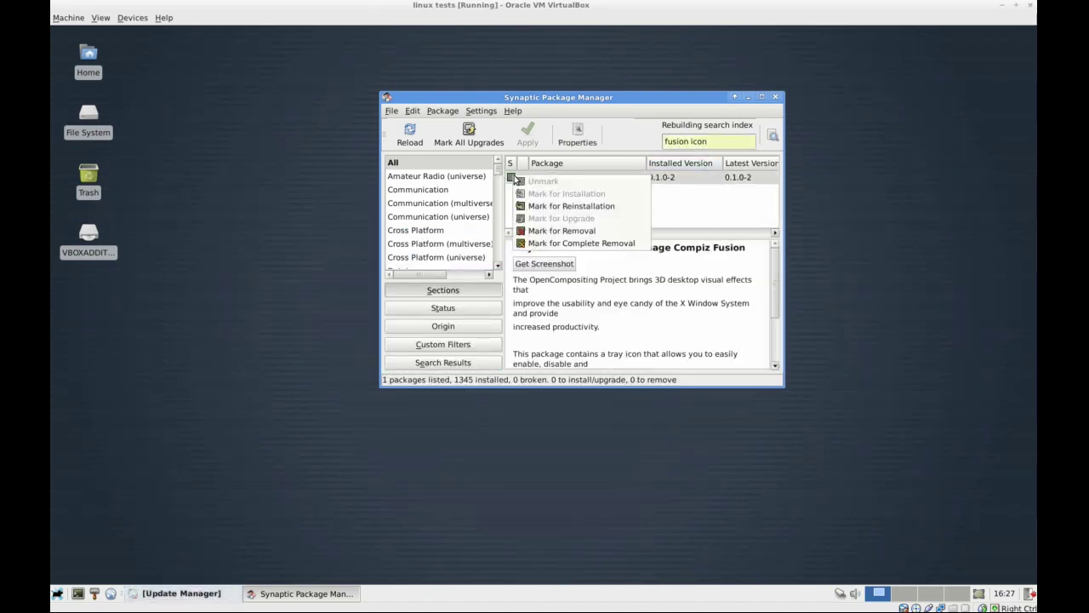
{"action": "left_click", "coordinate": [675, 204]}
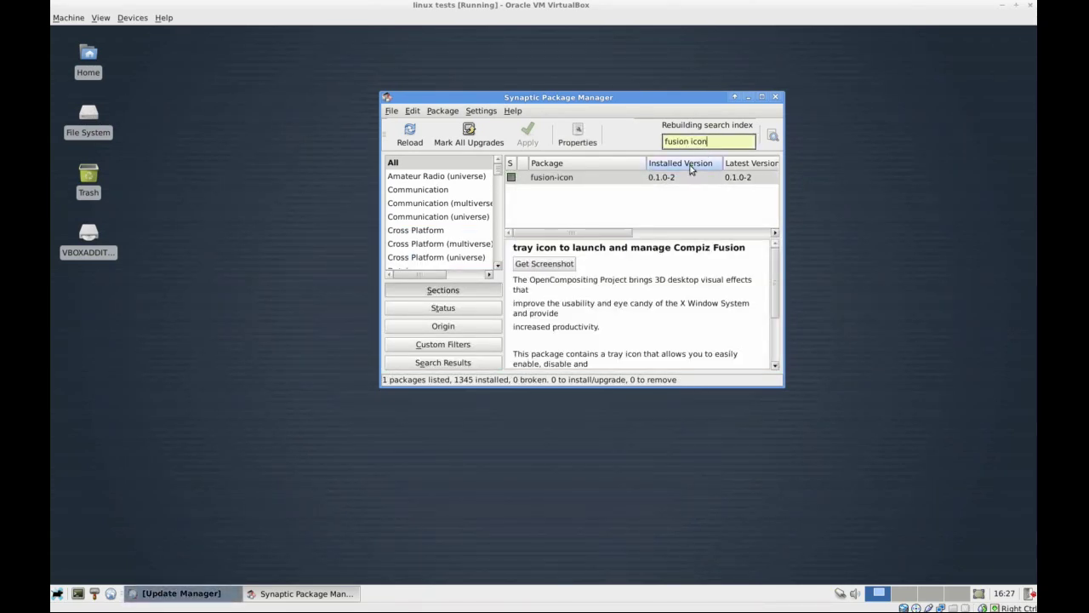
Step: Search the packages for "compiz" and sort the results by installation status
{"action": "triple_click", "coordinate": [696, 141]}
{"action": "type", "text": "compiz"}
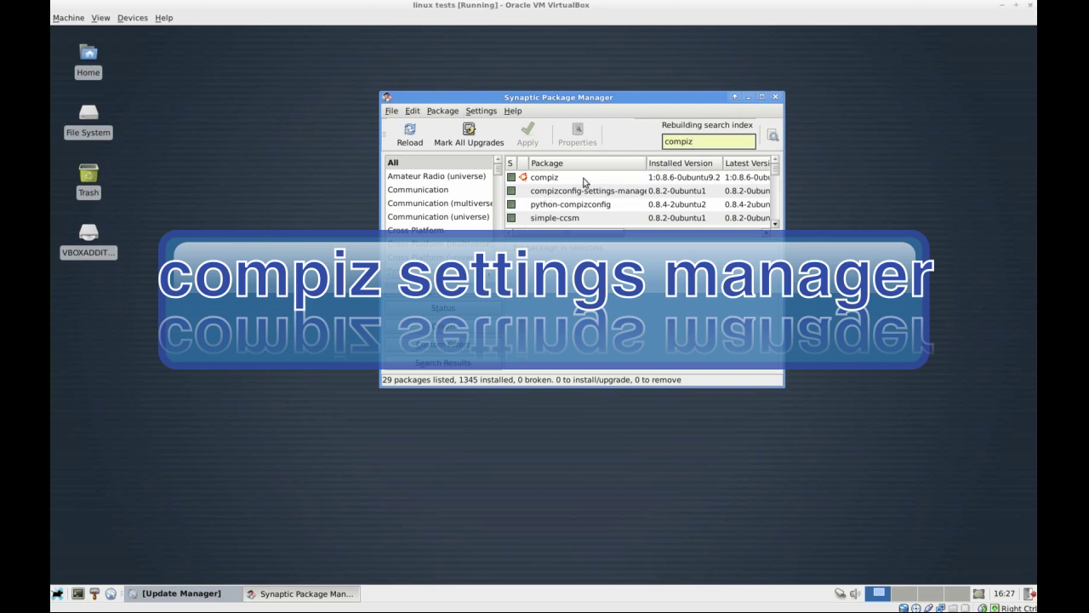
{"action": "left_click", "coordinate": [642, 164]}
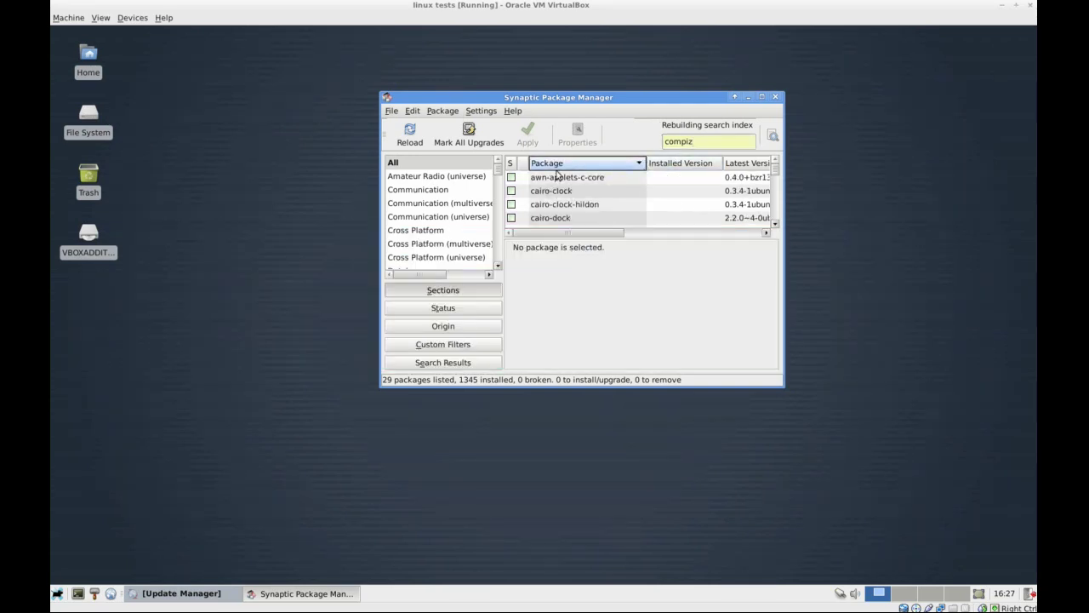
{"action": "left_click", "coordinate": [560, 176]}
{"action": "left_click", "coordinate": [563, 166]}
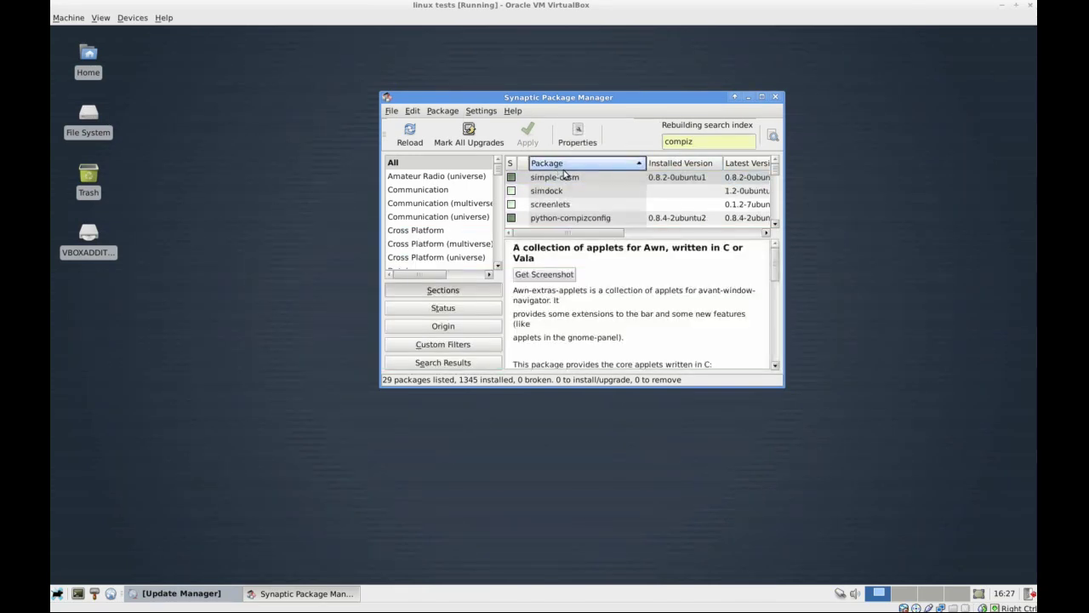
{"action": "left_click", "coordinate": [511, 163]}
{"action": "left_click", "coordinate": [512, 164]}
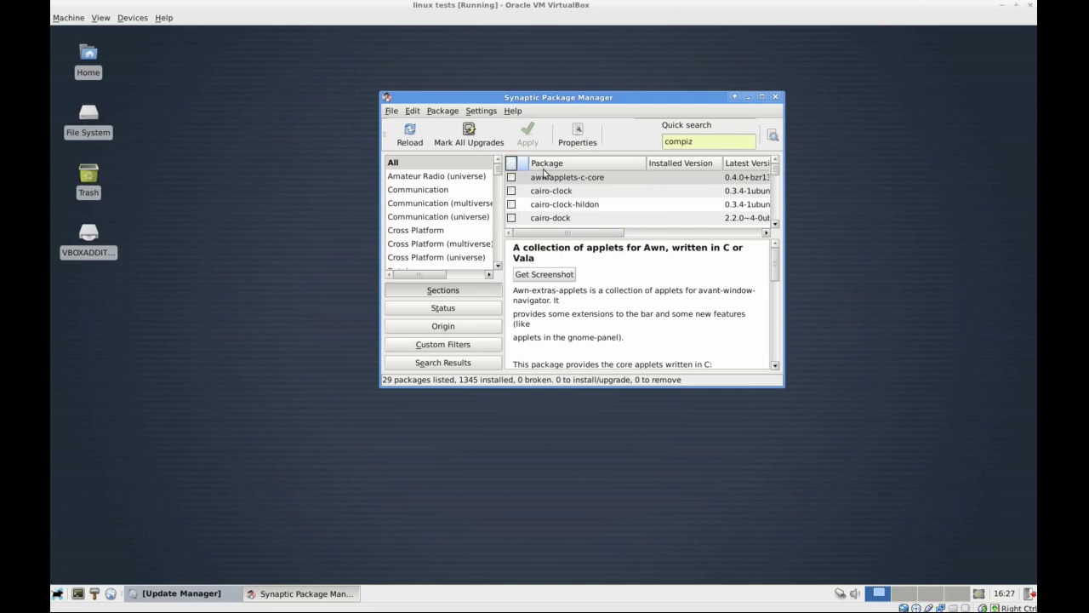
{"action": "left_click", "coordinate": [513, 164]}
Step: Select the compizconfig-settings-manager package, widen the Package column to show its full name, and close Synaptic
{"action": "scroll", "coordinate": [600, 211], "scroll_direction": "down", "scroll_amount": 4}
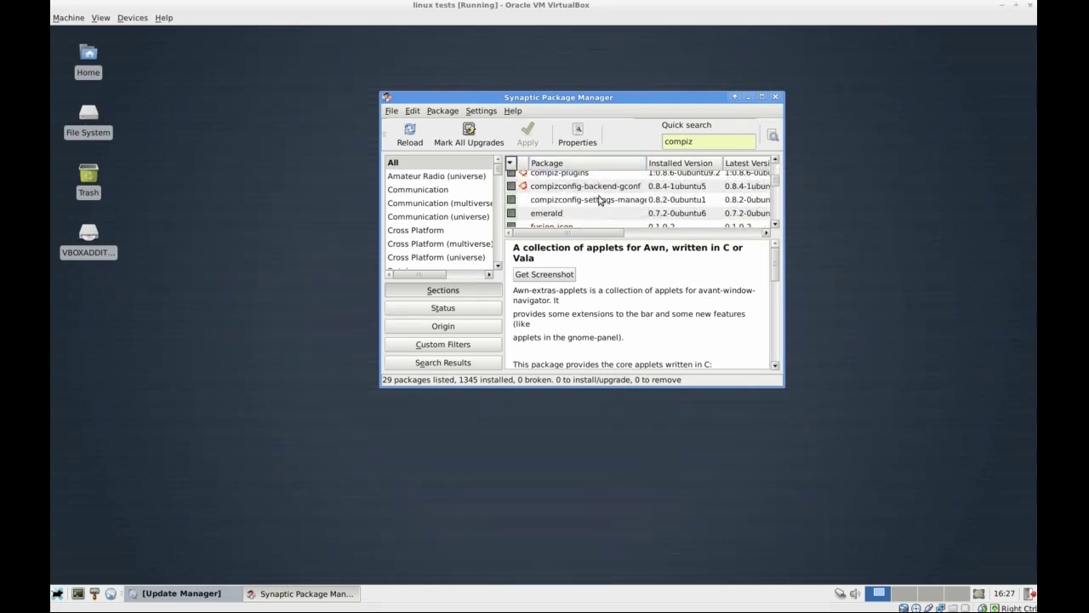
{"action": "left_click", "coordinate": [600, 201]}
{"action": "left_click_drag", "start_coordinate": [647, 162], "coordinate": [682, 163]}
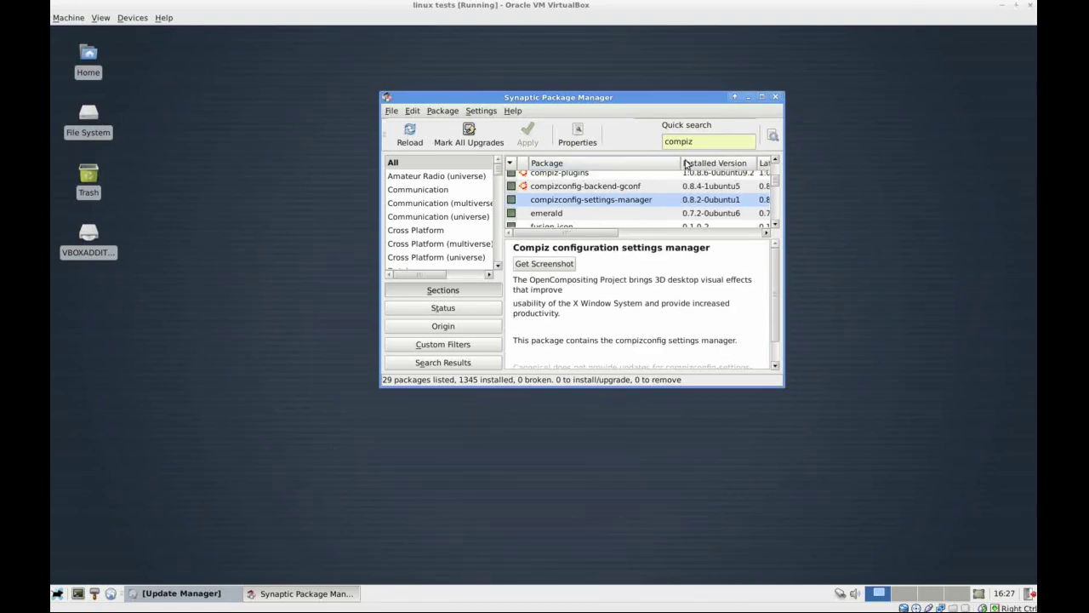
{"action": "left_click", "coordinate": [775, 97]}
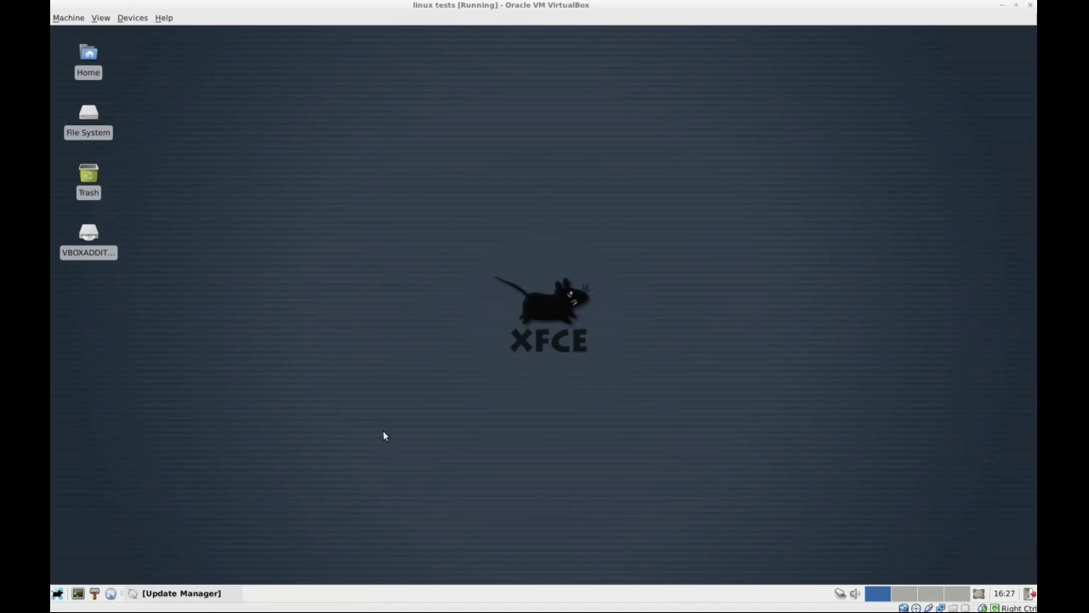
Step: Close the minimized Update Manager and launch Compiz Fusion Icon from the system applications
{"action": "left_click", "coordinate": [202, 593]}
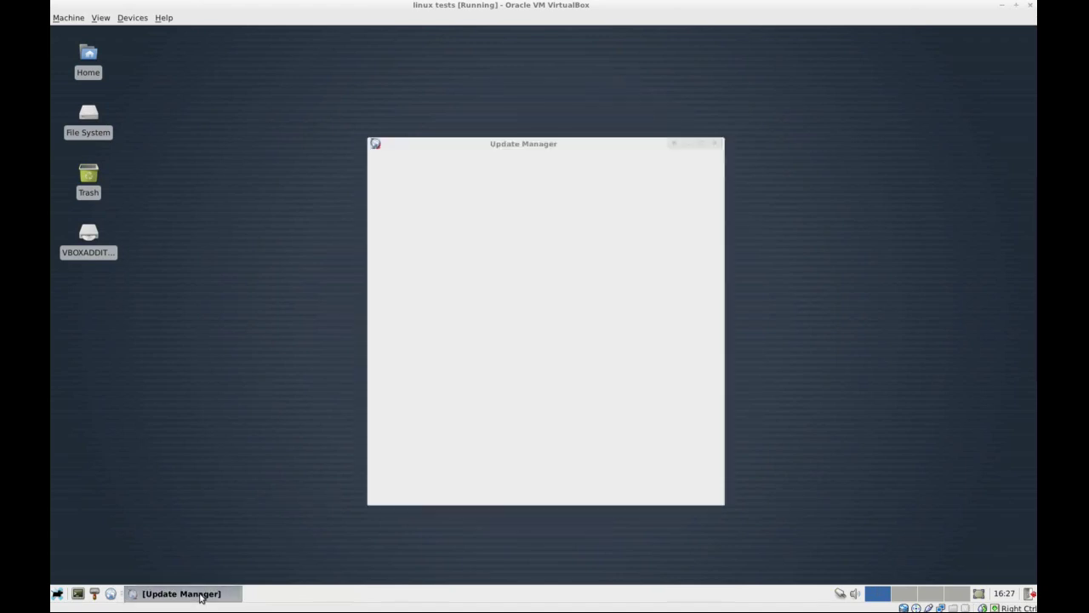
{"action": "left_click", "coordinate": [715, 143]}
{"action": "left_click", "coordinate": [57, 593]}
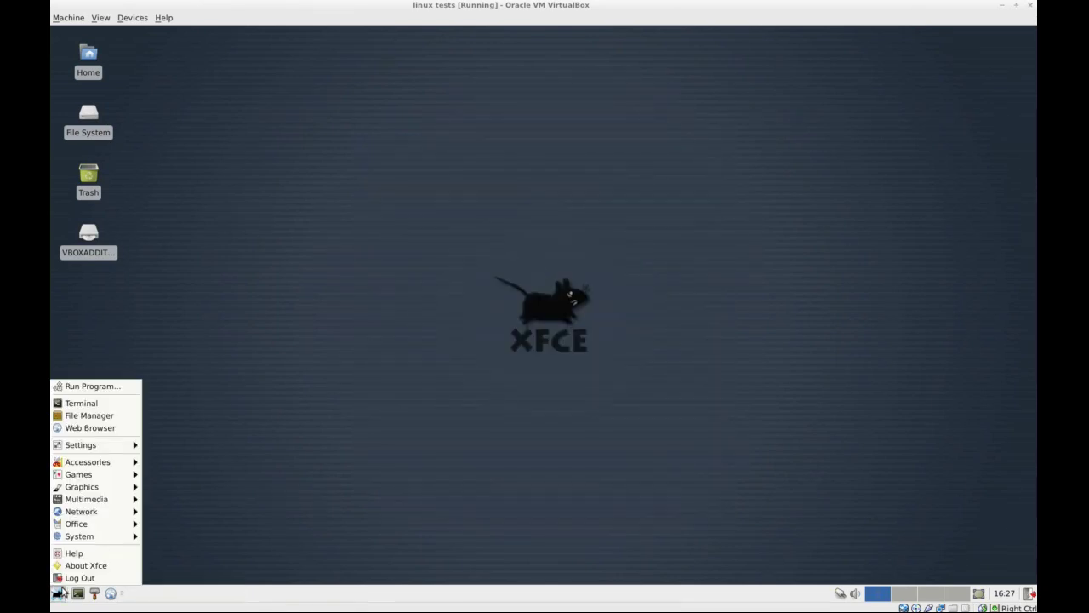
{"action": "mouse_move", "coordinate": [83, 537]}
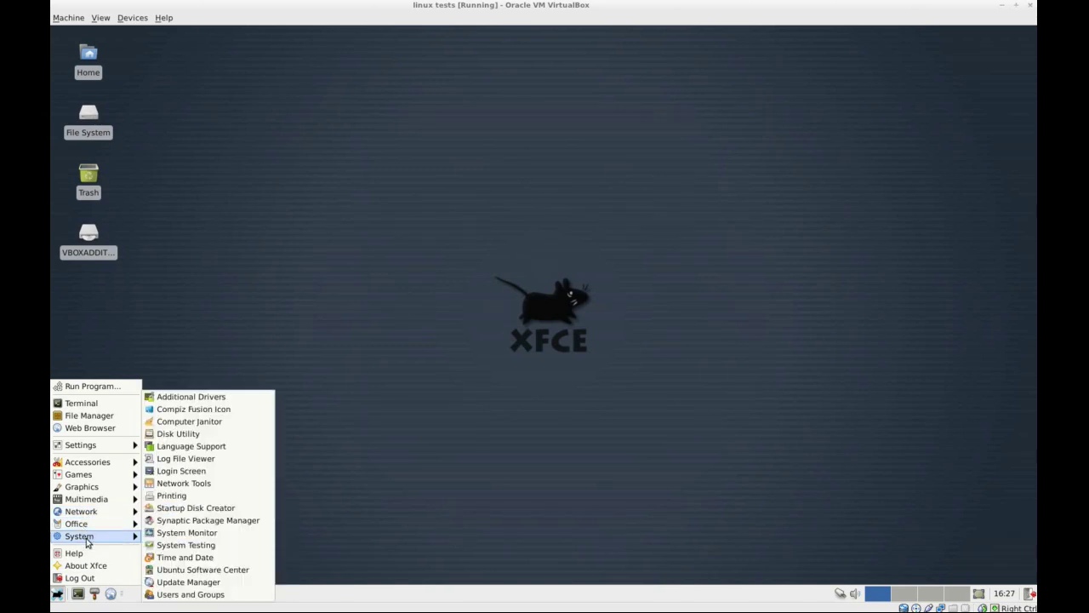
{"action": "left_click", "coordinate": [209, 409]}
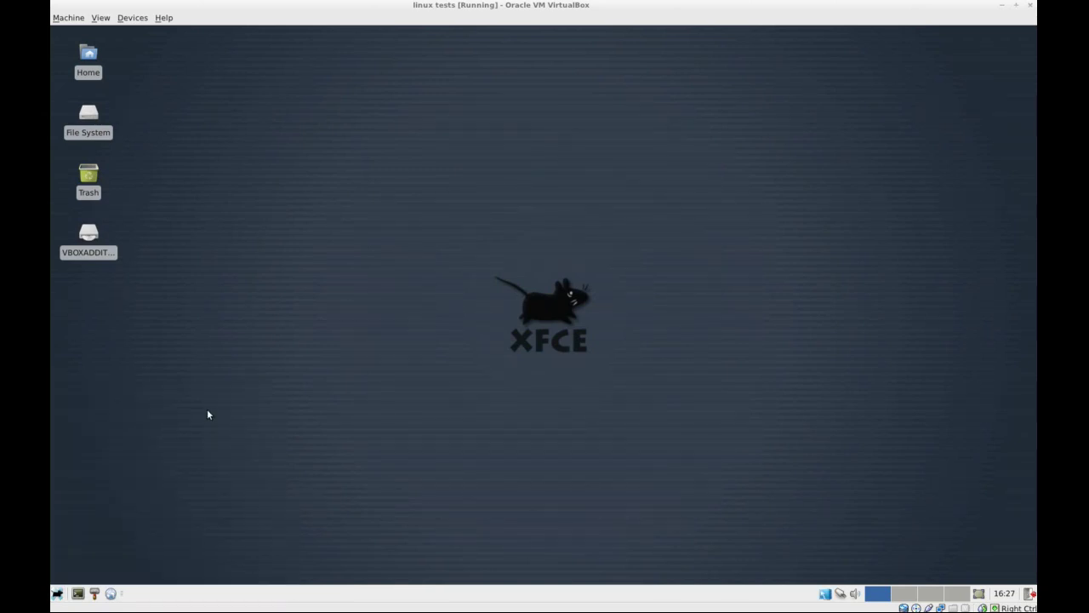
{"action": "left_click", "coordinate": [825, 593]}
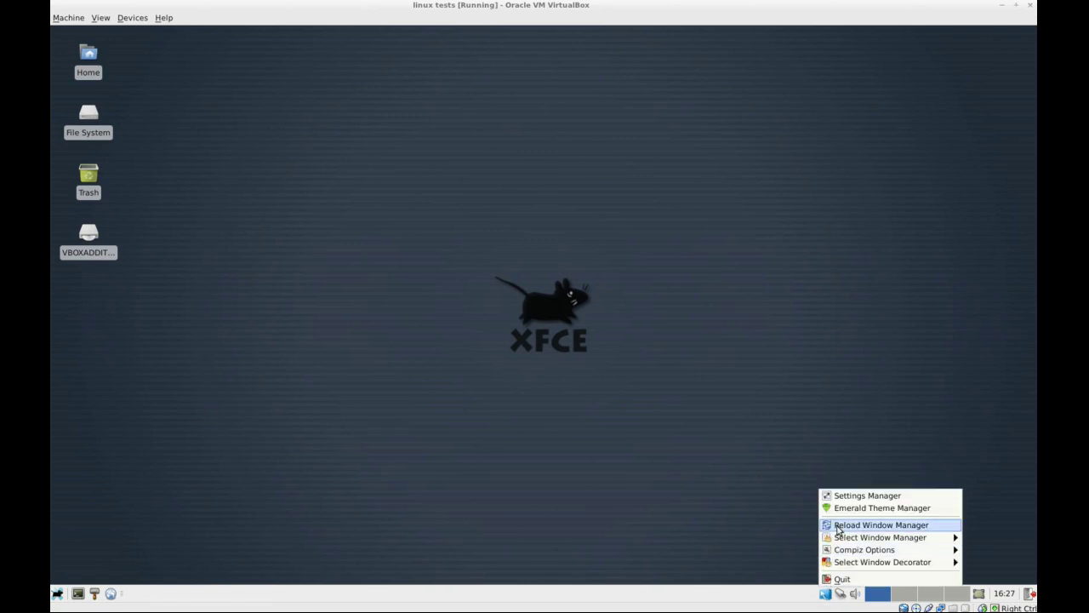
{"action": "left_click", "coordinate": [93, 490]}
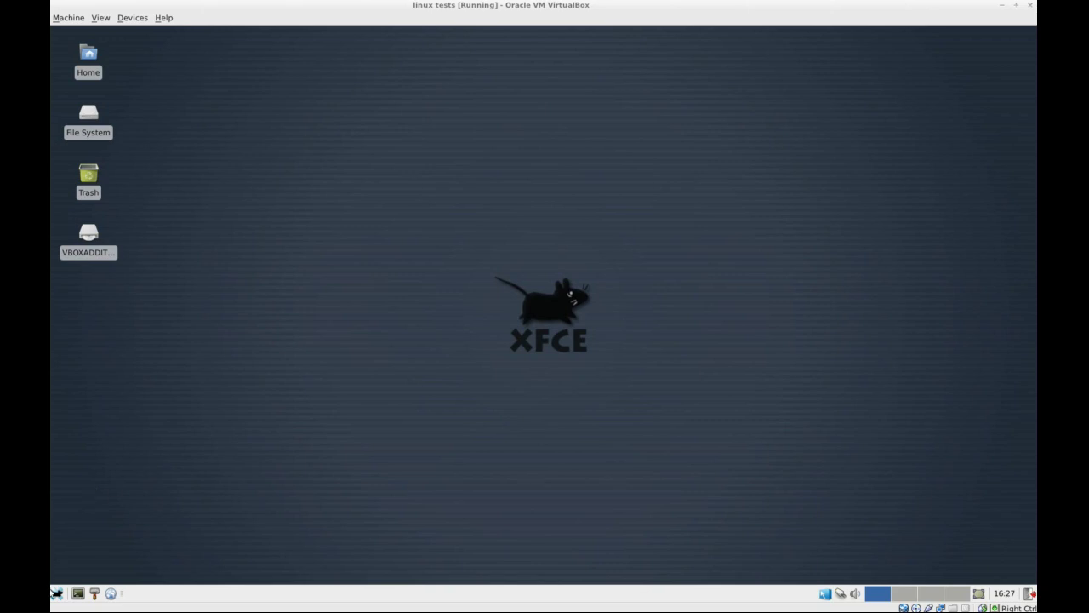
{"action": "left_click", "coordinate": [56, 593]}
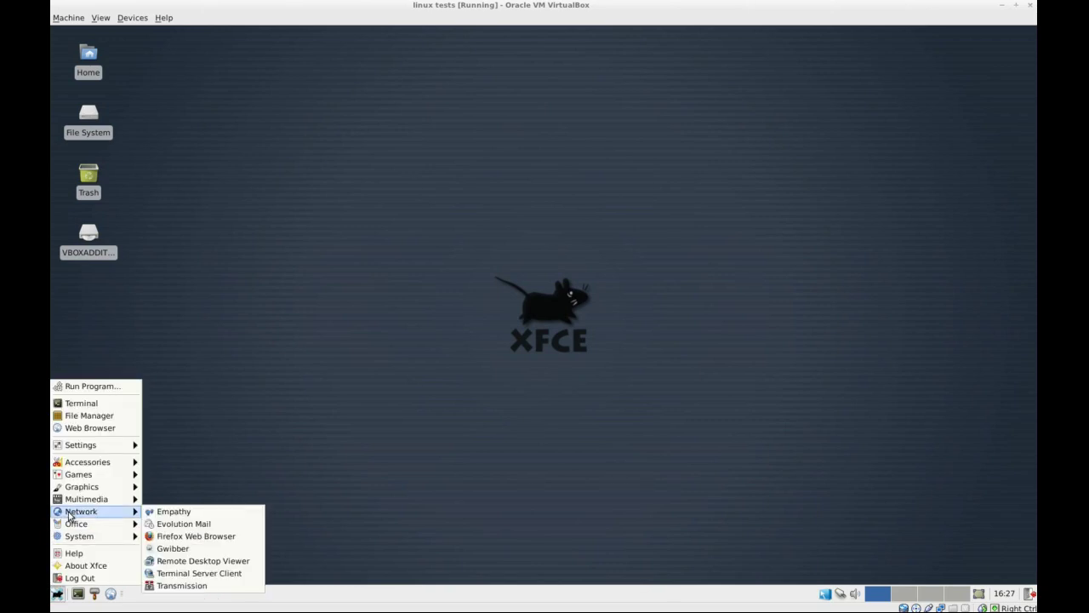
{"action": "left_click", "coordinate": [512, 361]}
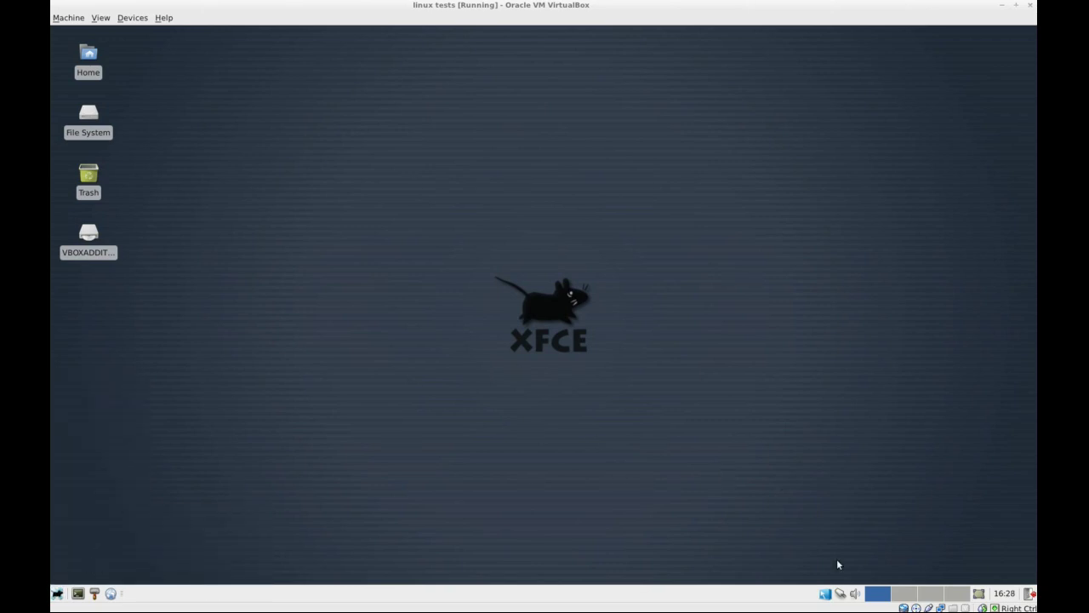
{"action": "left_click", "coordinate": [826, 599]}
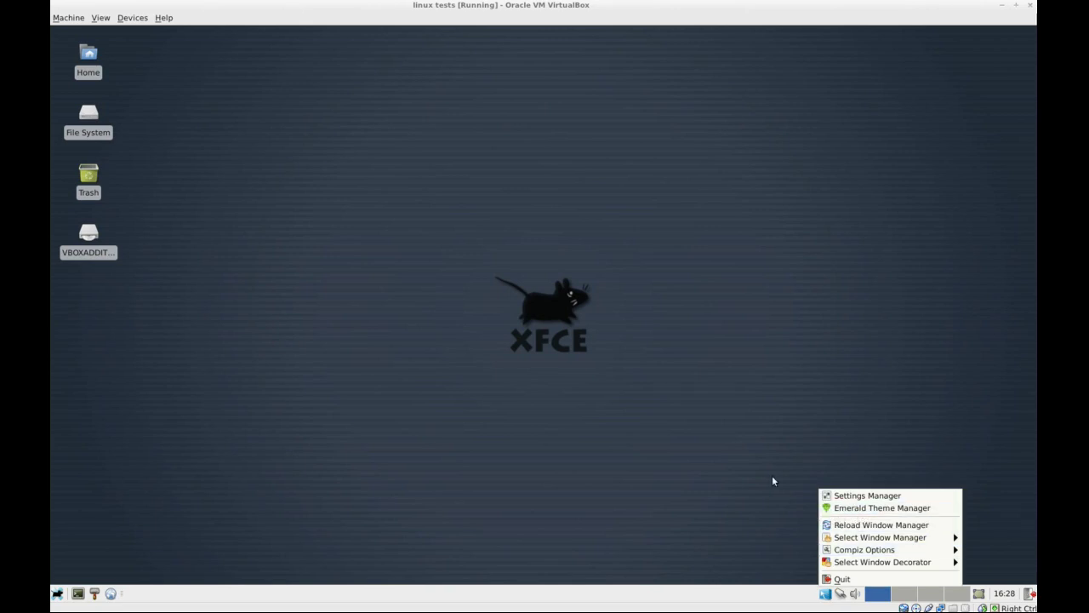
{"action": "left_click", "coordinate": [484, 304]}
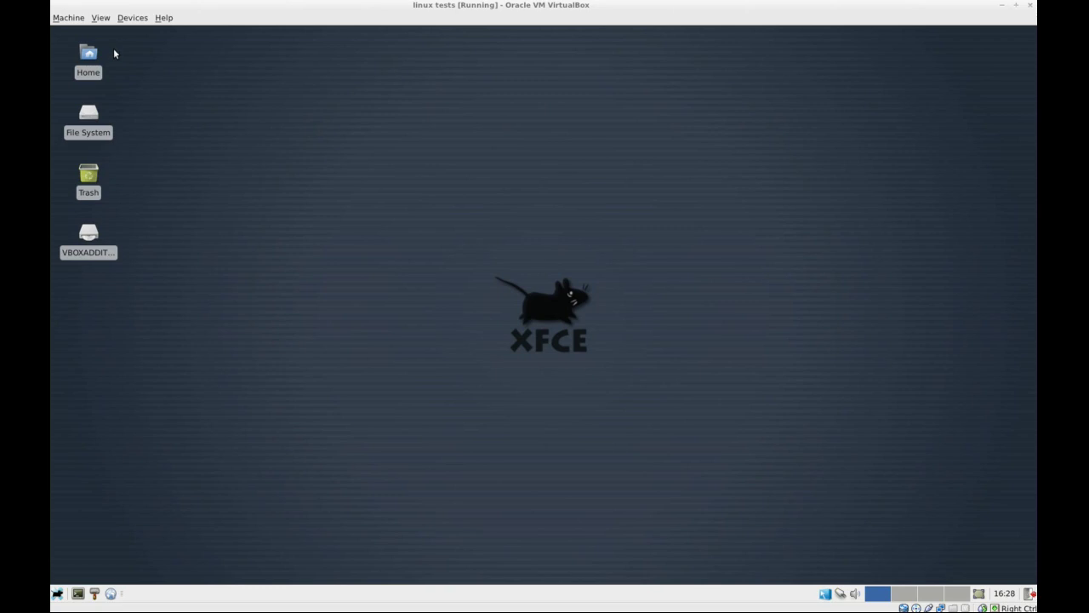
Step: Open CompizConfig Settings Manager from the Xfce settings and move its window towards the middle of the desktop
{"action": "left_click", "coordinate": [57, 593]}
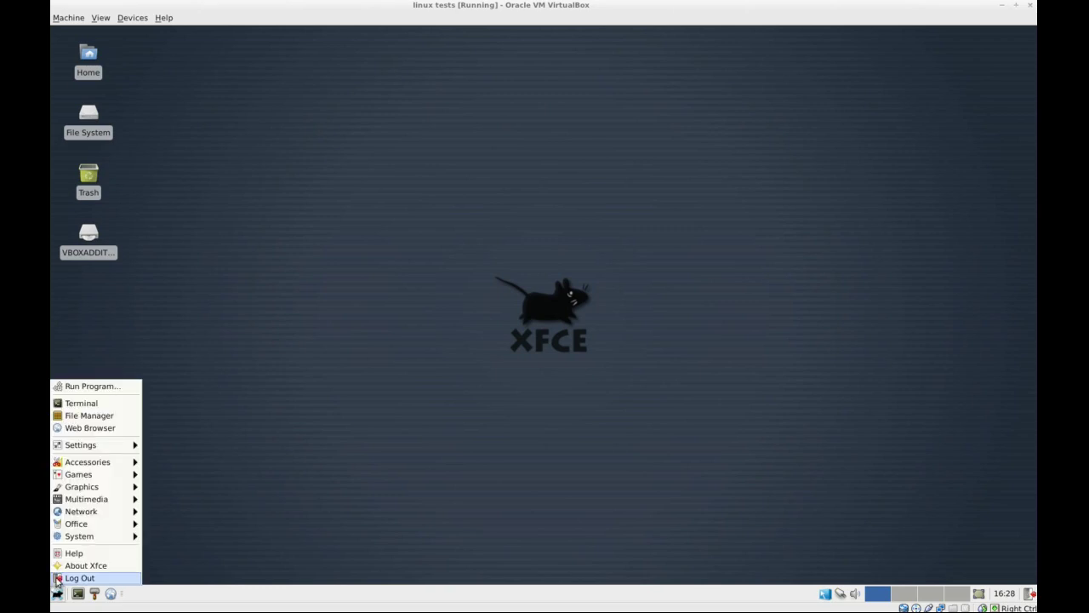
{"action": "mouse_move", "coordinate": [90, 538]}
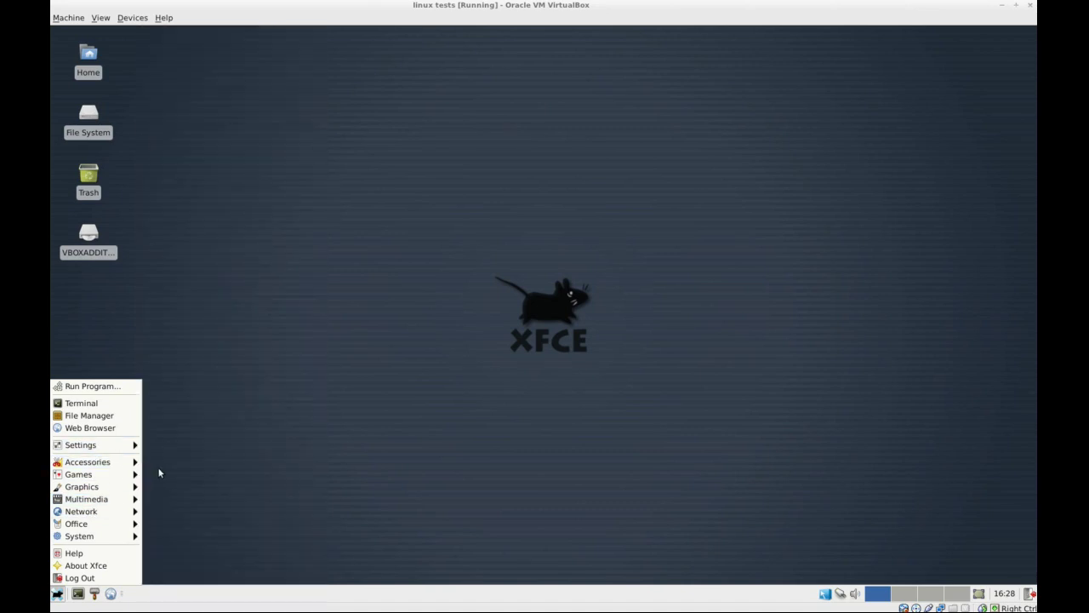
{"action": "mouse_move", "coordinate": [123, 447]}
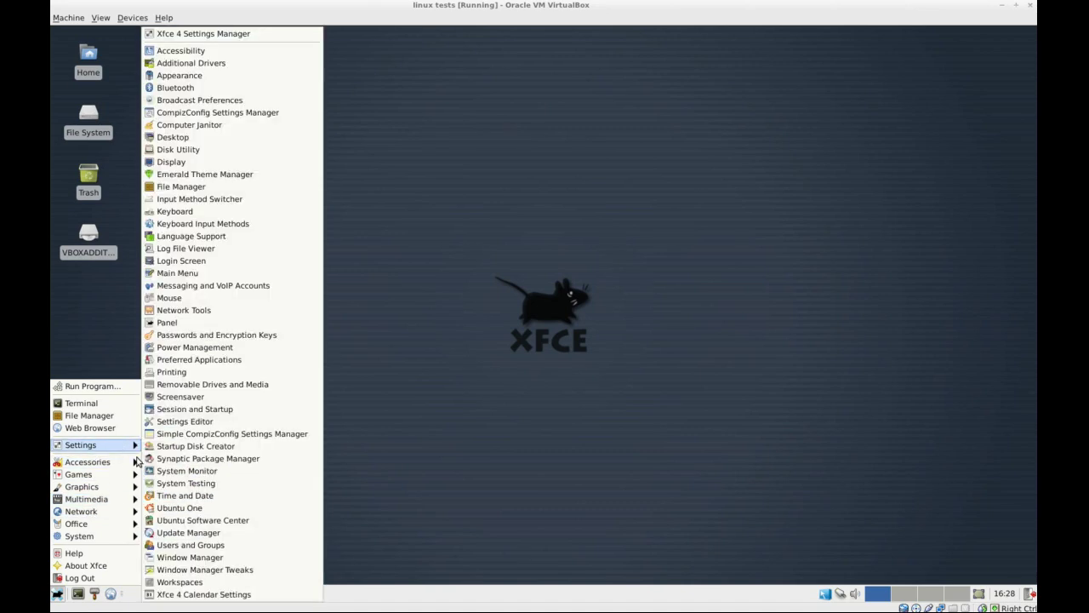
{"action": "left_click", "coordinate": [198, 118]}
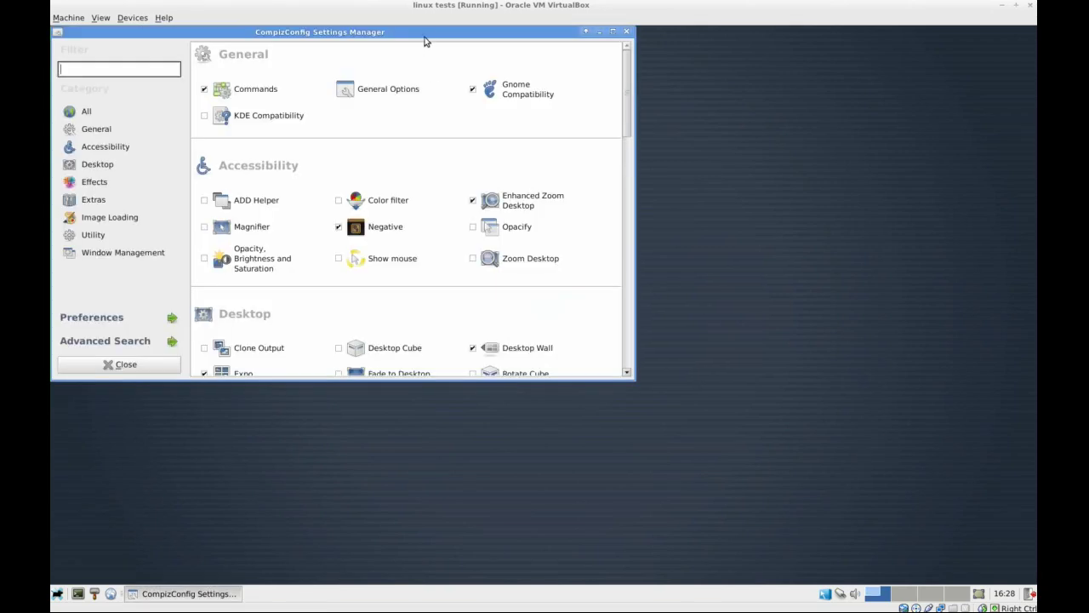
{"action": "left_click_drag", "start_coordinate": [425, 41], "coordinate": [548, 119]}
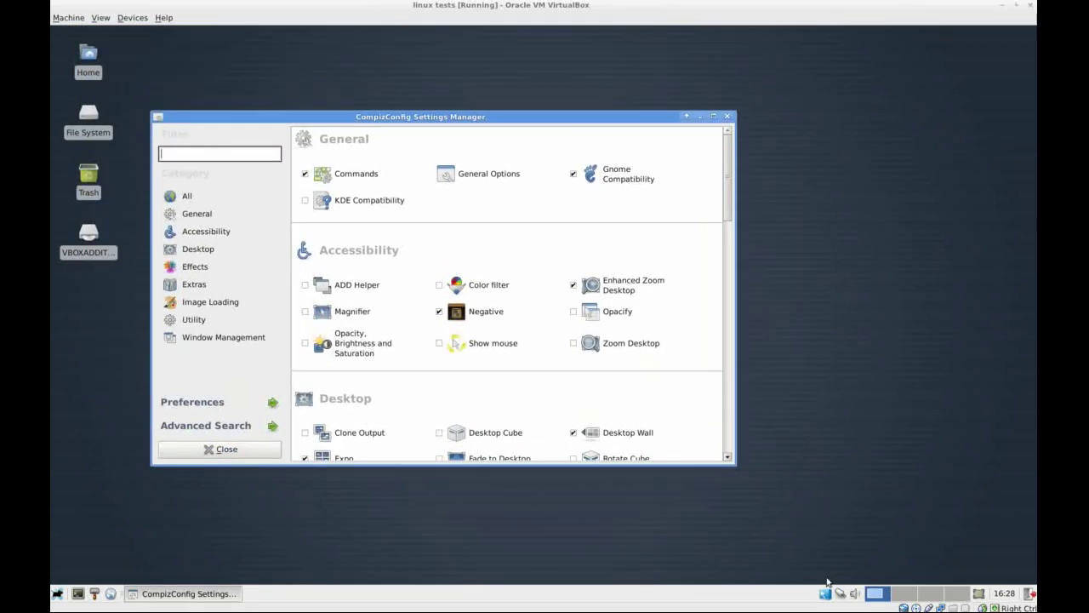
{"action": "left_click_drag", "start_coordinate": [568, 128], "coordinate": [623, 128]}
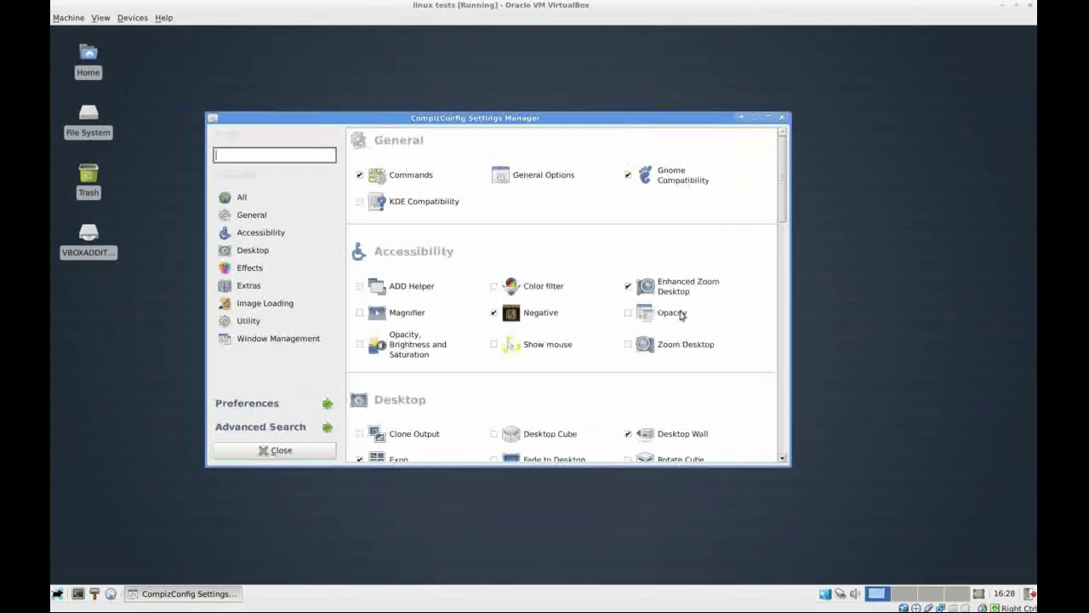
Step: Choose Compiz as the window manager through Compiz Fusion Icon and reposition the CompizConfig Settings Manager window
{"action": "left_click", "coordinate": [826, 594]}
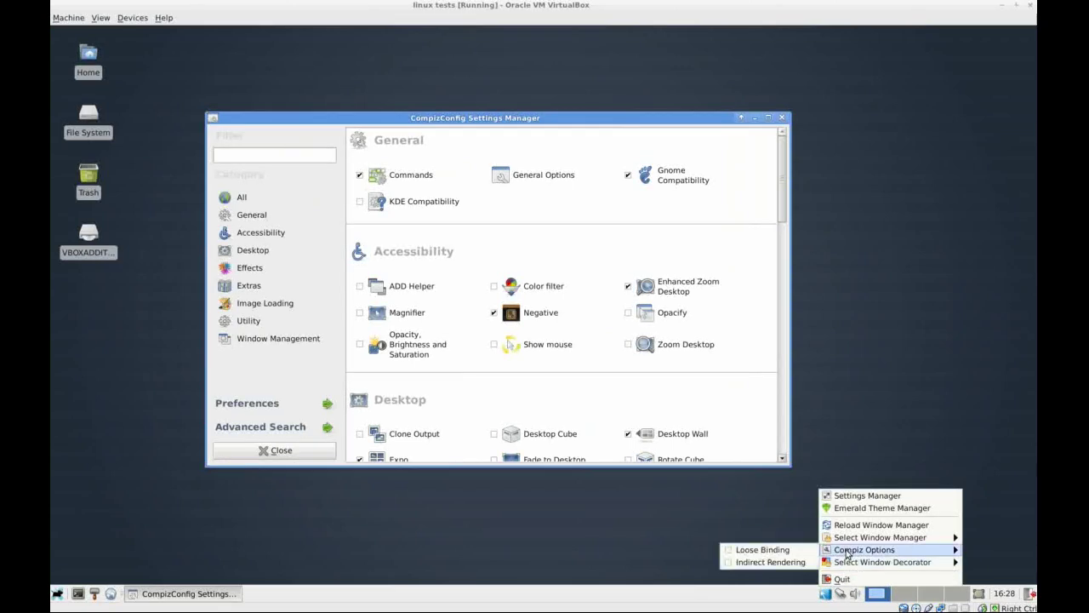
{"action": "mouse_move", "coordinate": [857, 540]}
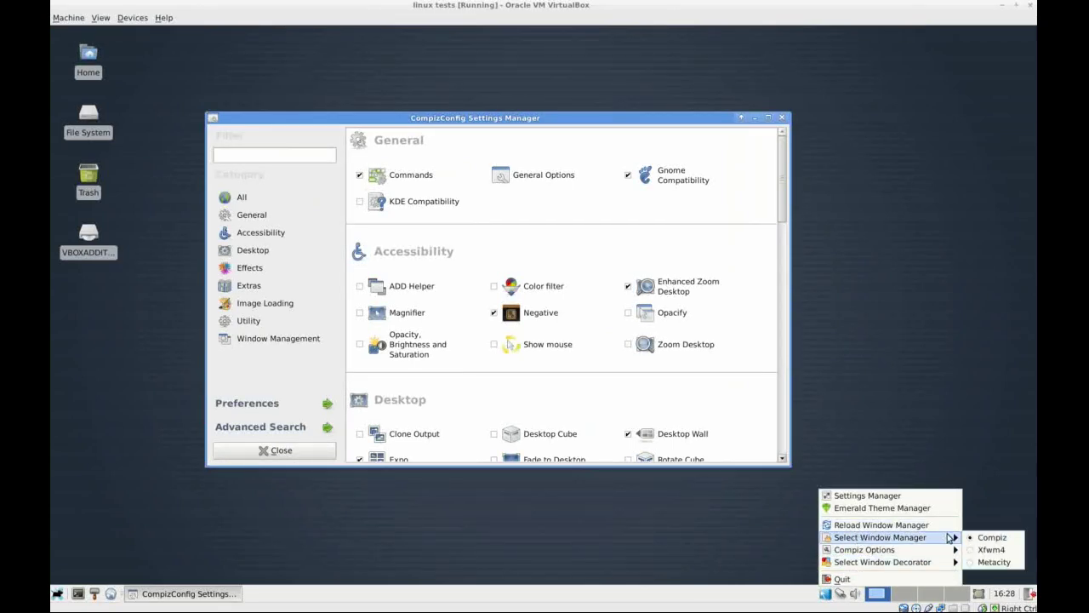
{"action": "left_click", "coordinate": [990, 539]}
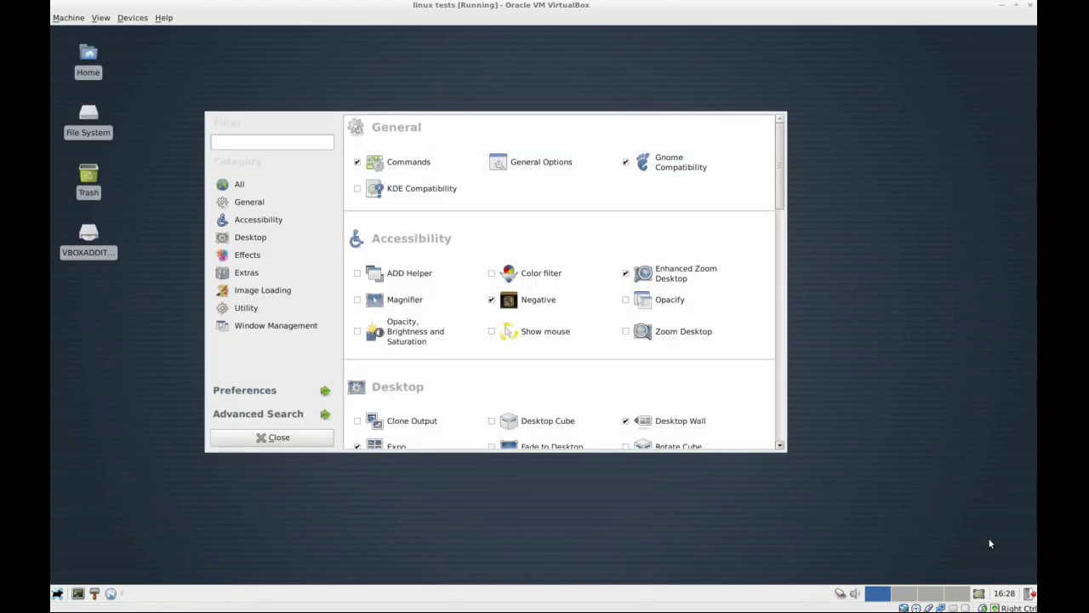
{"action": "left_click_drag", "start_coordinate": [454, 128], "coordinate": [527, 133]}
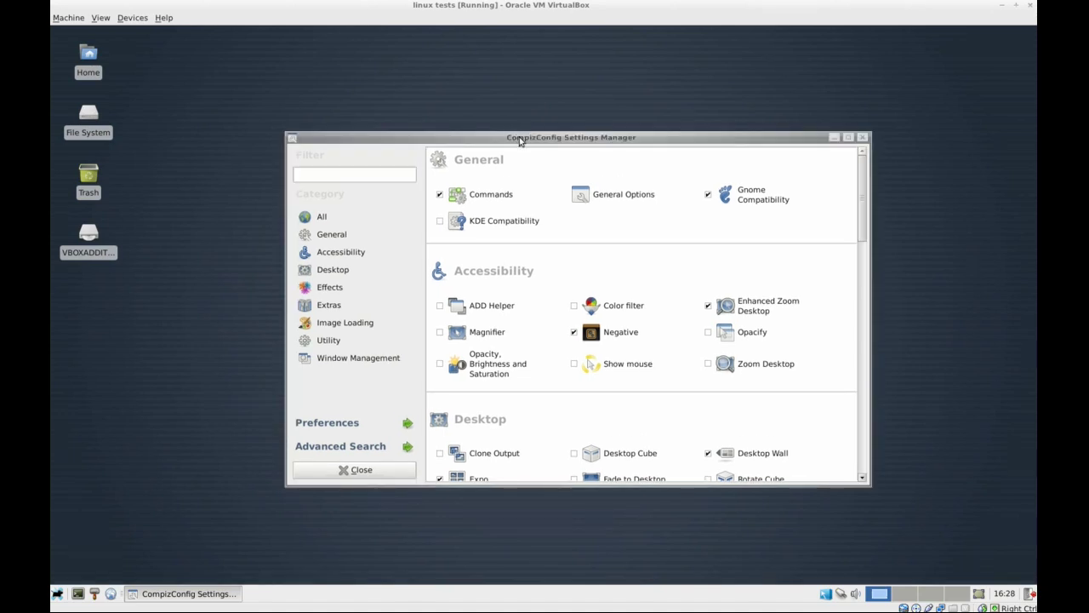
{"action": "left_click_drag", "start_coordinate": [535, 142], "coordinate": [533, 114]}
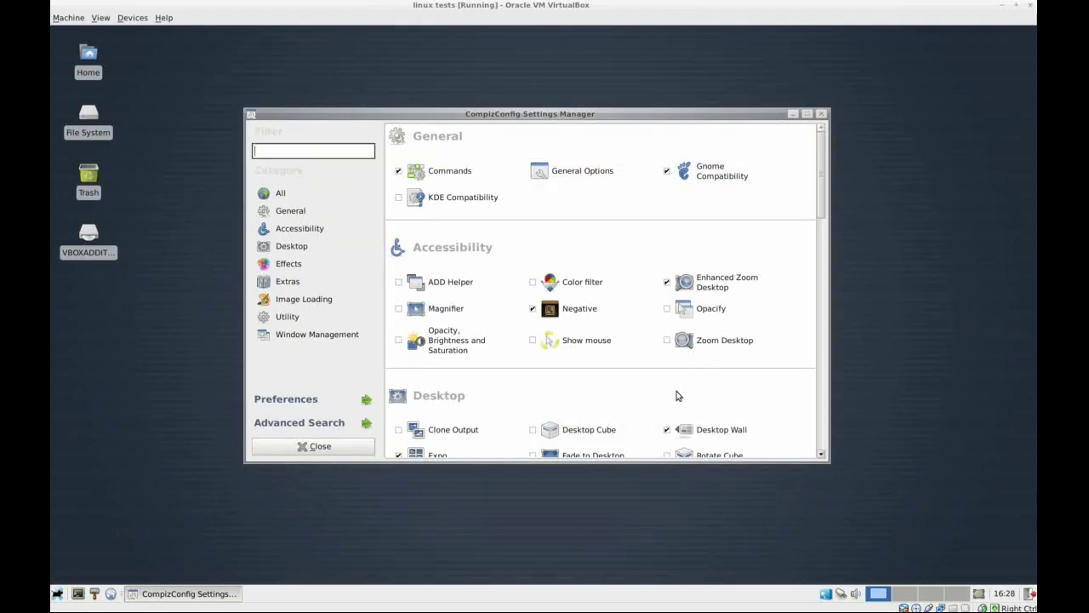
Step: Disable the Desktop Wall plugin in the Desktop category of CompizConfig Settings Manager
{"action": "scroll", "coordinate": [662, 364], "scroll_direction": "down", "scroll_amount": 3}
{"action": "left_click", "coordinate": [668, 311]}
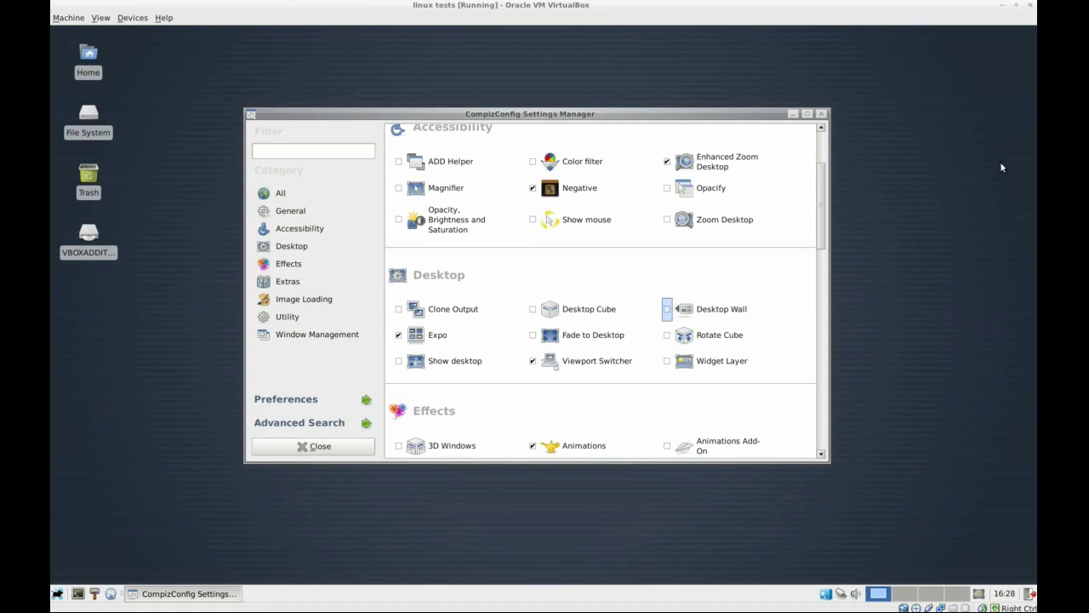
Step: Enable the Desktop Cube and Rotate Cube plugins, try rotating the desktop, and glance at the Desktop Cube settings
{"action": "left_click", "coordinate": [533, 311]}
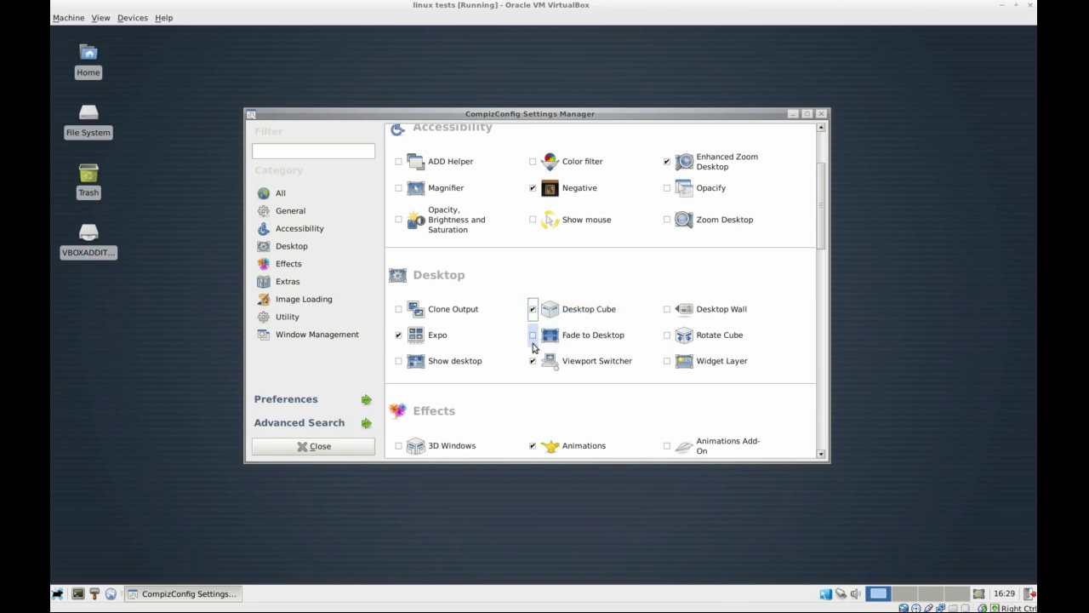
{"action": "left_click", "coordinate": [667, 336]}
{"action": "left_click_drag", "start_coordinate": [931, 294], "coordinate": [748, 307]}
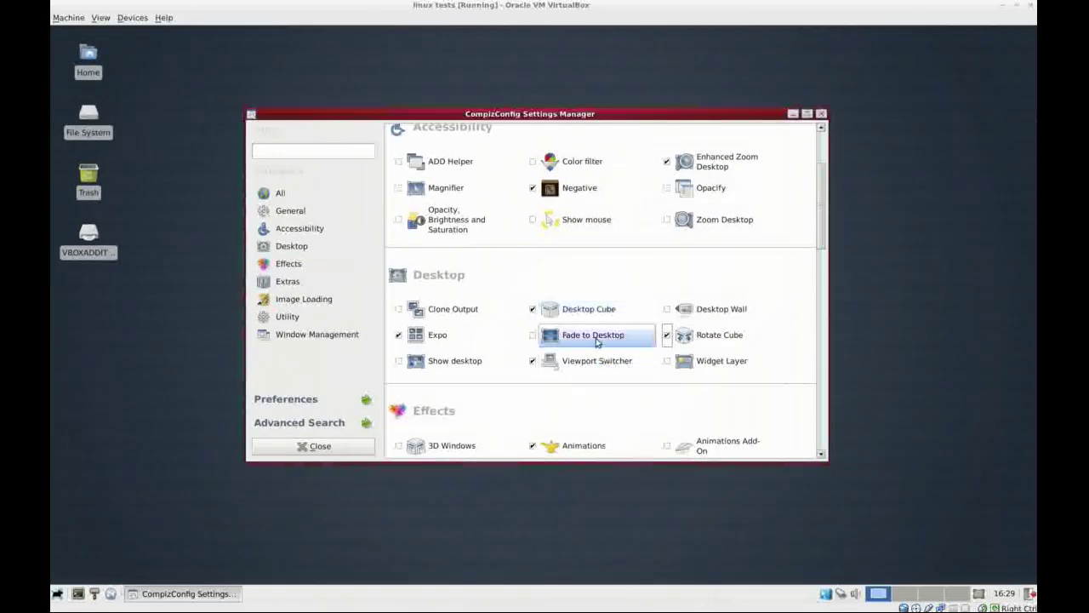
{"action": "left_click", "coordinate": [622, 321]}
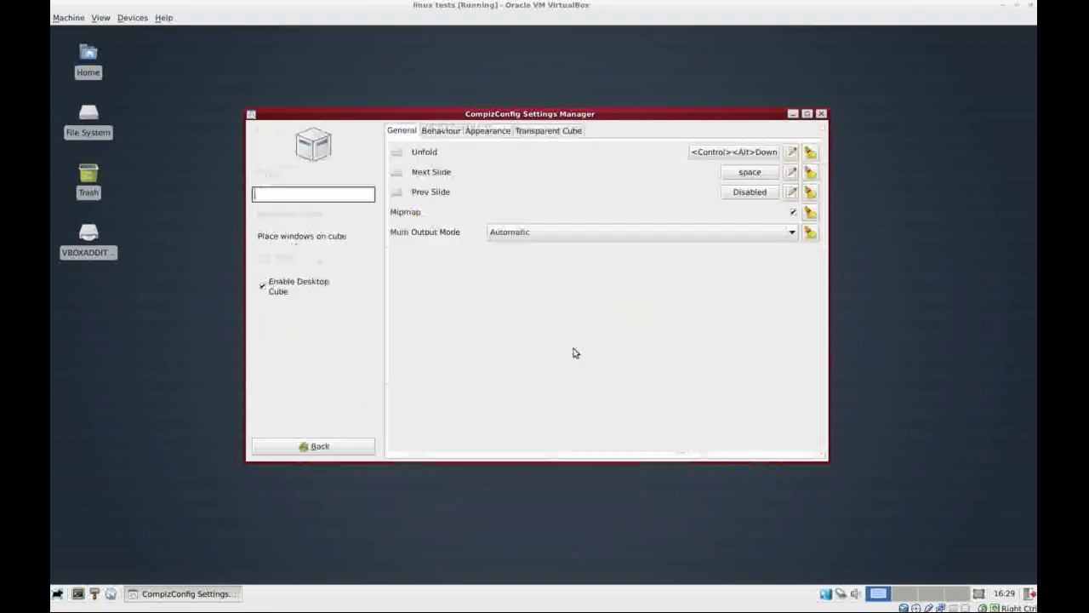
{"action": "left_click", "coordinate": [333, 445]}
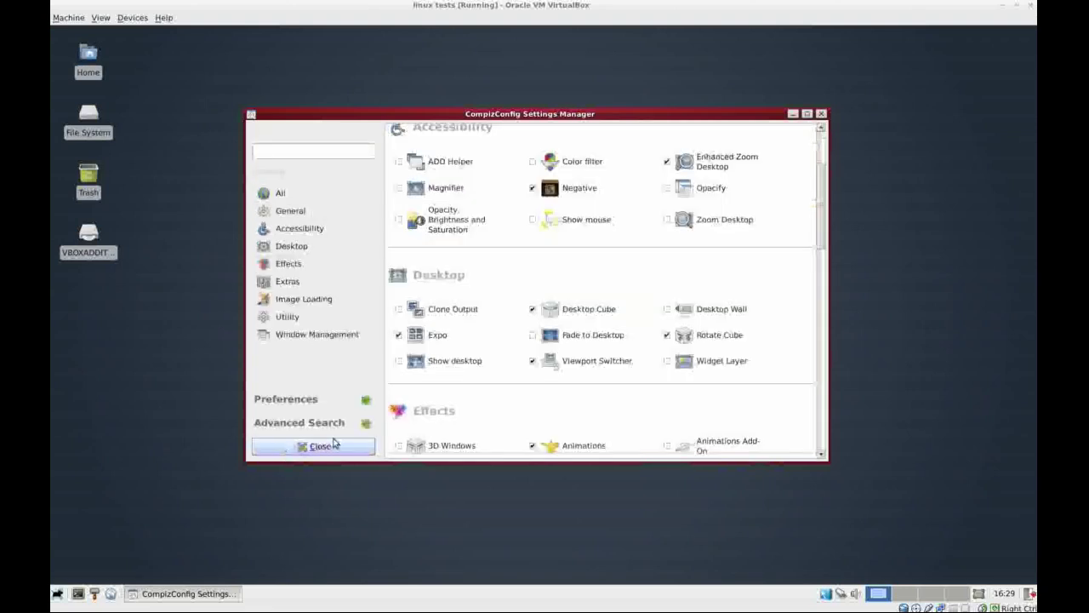
Step: Set the Rotate Cube plugin's Zoom to 0.8381, testing the rotation between workspaces, and return to the plugin list
{"action": "left_click", "coordinate": [719, 335]}
{"action": "left_click_drag", "start_coordinate": [497, 410], "coordinate": [647, 410]}
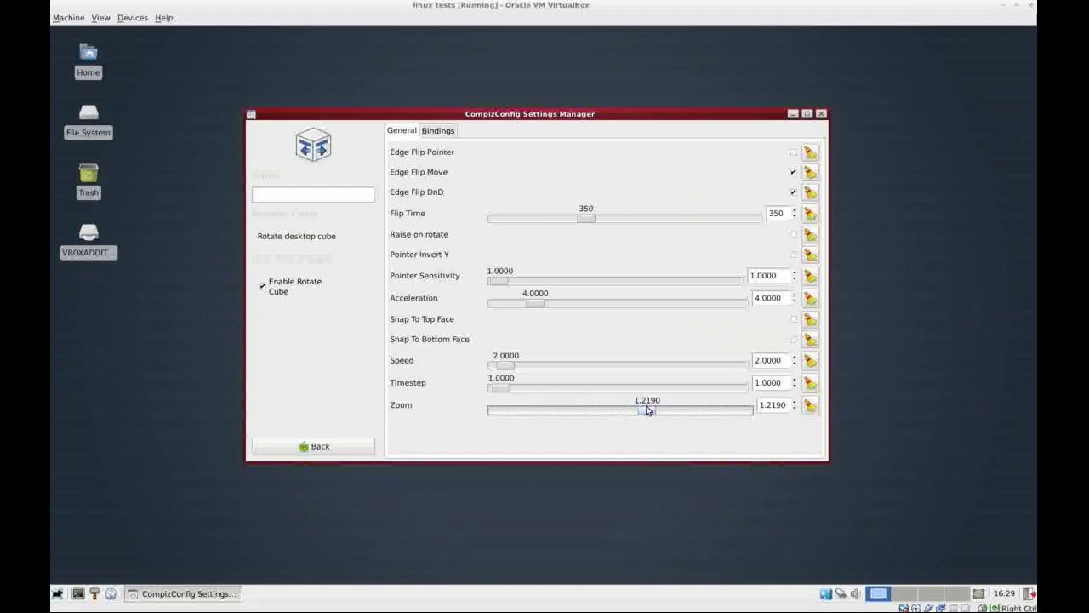
{"action": "key", "text": "ctrl+alt+Right"}
{"action": "key", "text": "ctrl+alt+Left"}
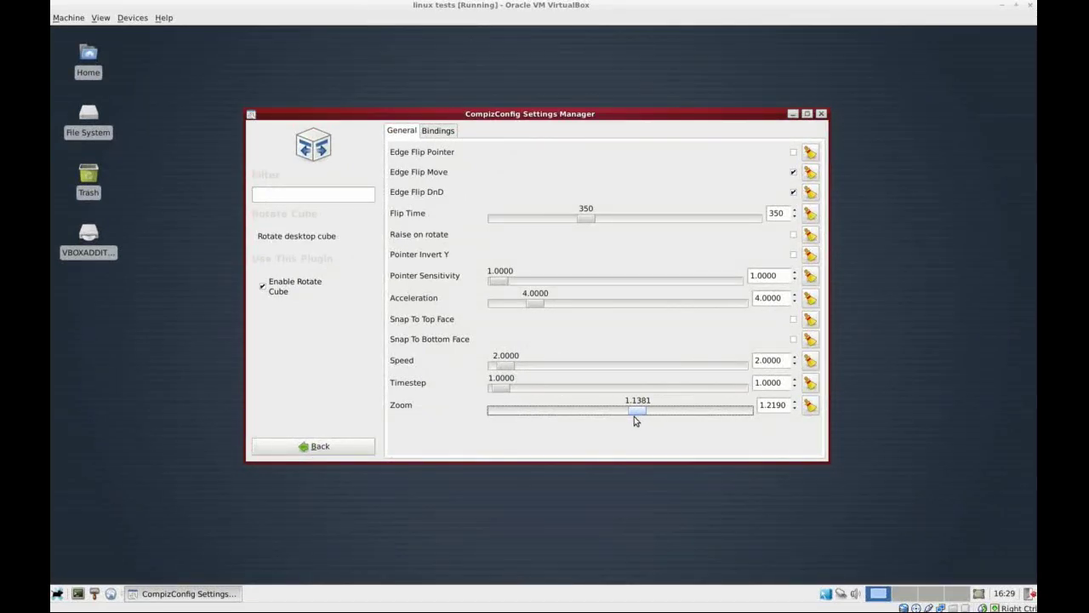
{"action": "key", "text": "ctrl+alt+Right"}
{"action": "key", "text": "ctrl+alt+Left"}
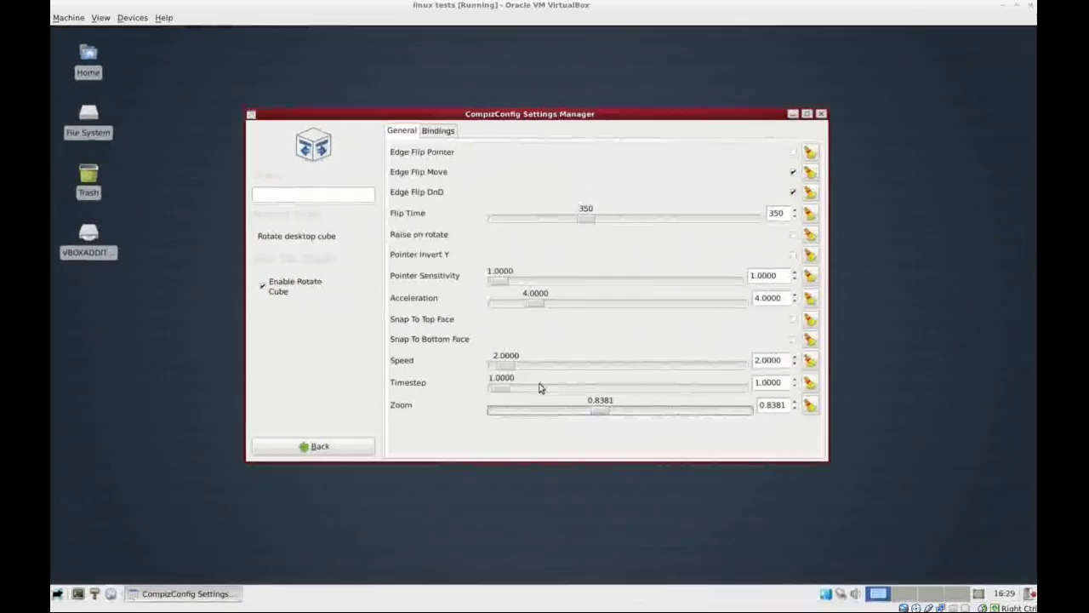
{"action": "left_click", "coordinate": [367, 448]}
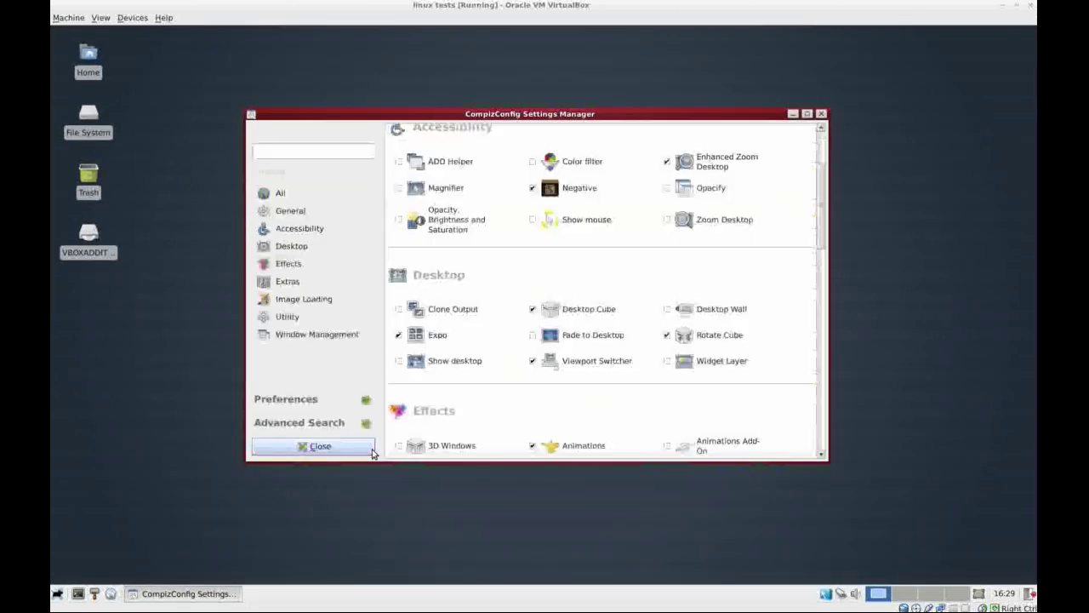
Step: Open the Desktop Cube settings and rotate the desktop between workspaces to view the cube effect
{"action": "left_click", "coordinate": [587, 313]}
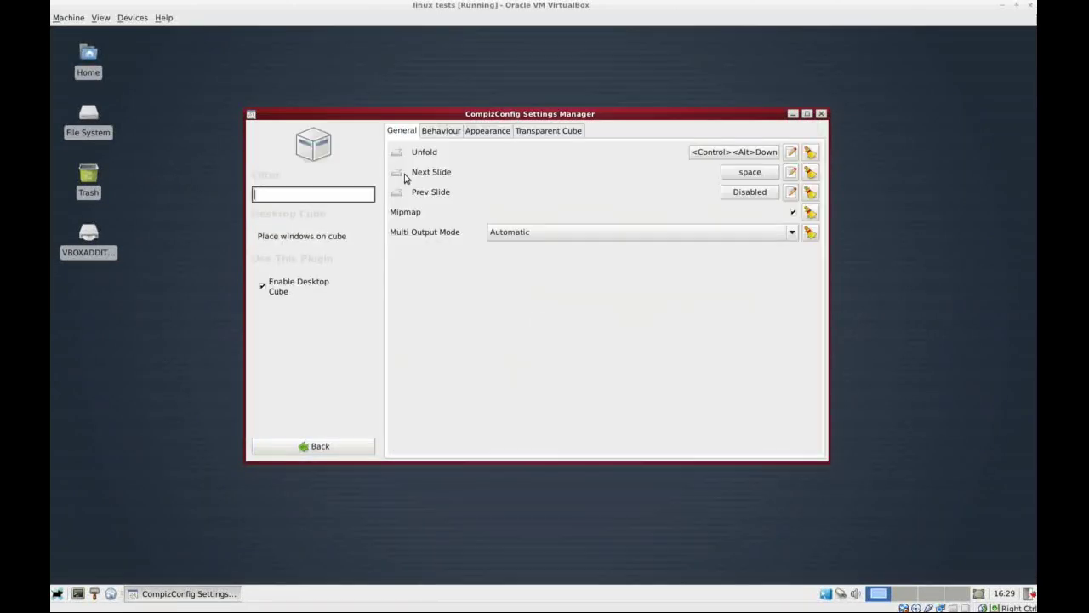
{"action": "left_click", "coordinate": [893, 228]}
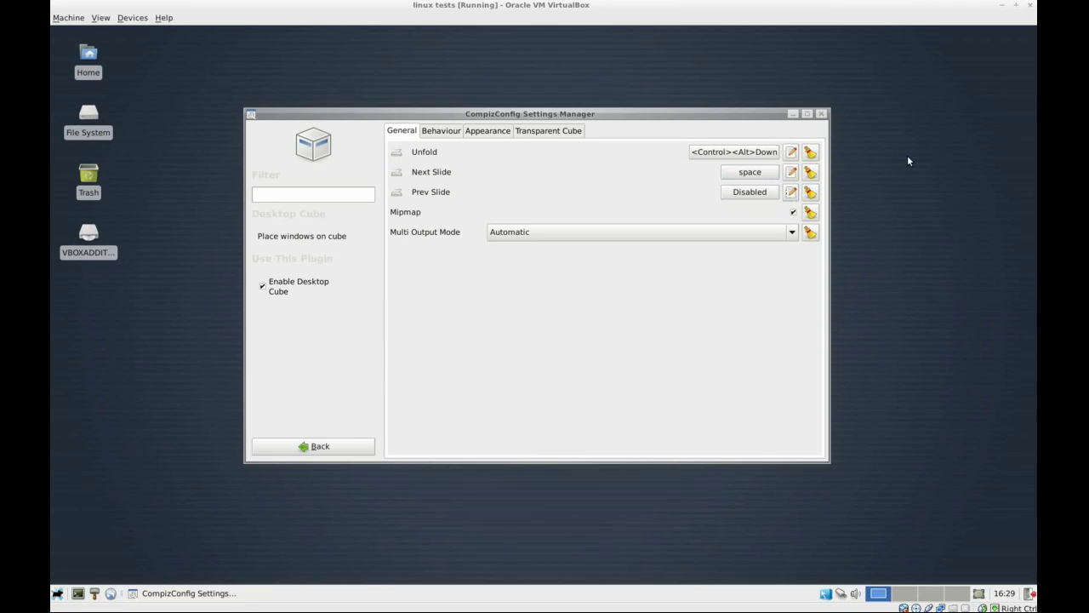
{"action": "key", "text": "ctrl+alt+Right"}
{"action": "key", "text": "ctrl+alt+Left"}
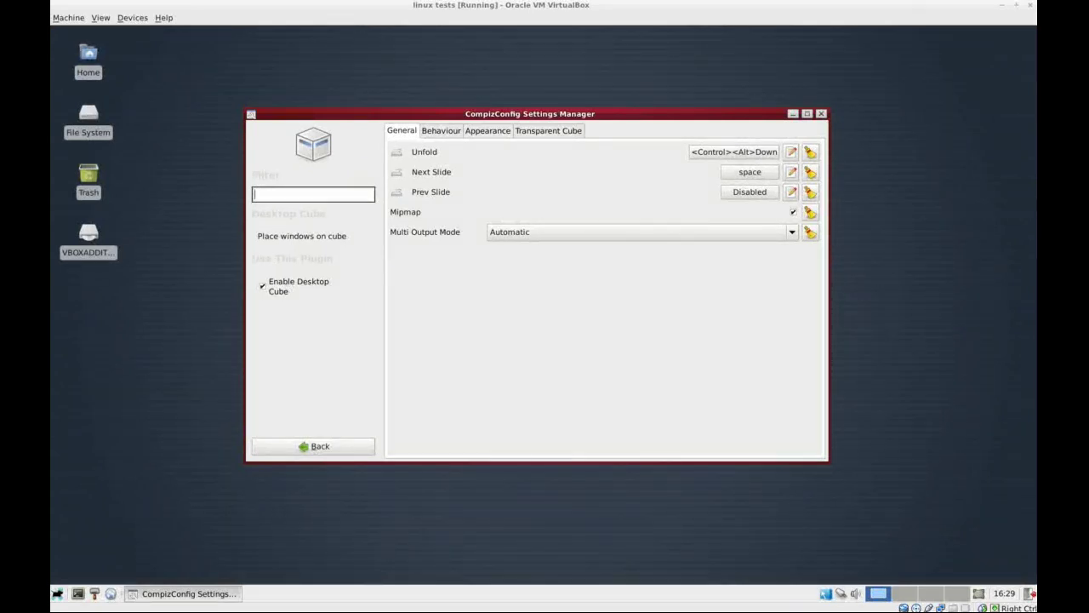
{"action": "key", "text": "ctrl+alt+Right"}
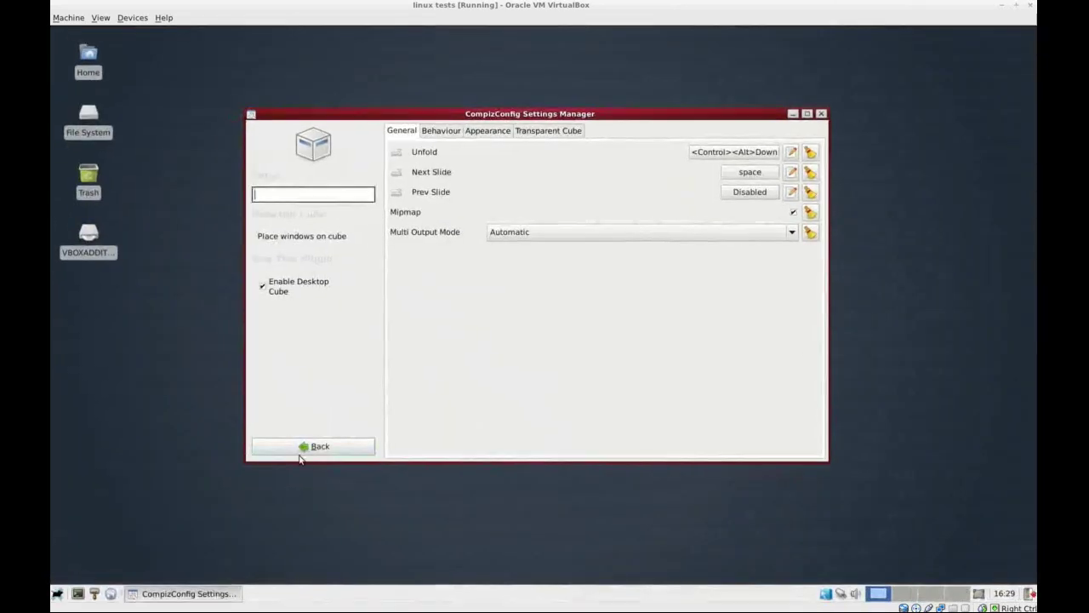
Step: Enable the Cube Reflection and Deformation plugin, resolve its key conflict by disabling Next Slide in Desktop Cube, and test the rotation
{"action": "left_click", "coordinate": [306, 447]}
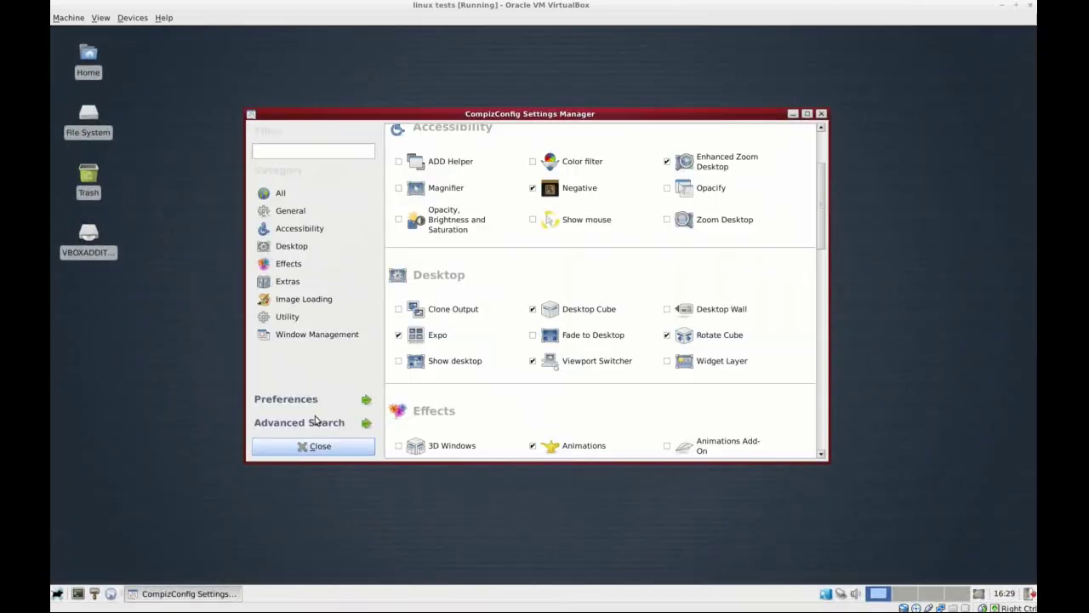
{"action": "scroll", "coordinate": [488, 309], "scroll_direction": "down", "scroll_amount": 5}
{"action": "scroll", "coordinate": [491, 312], "scroll_direction": "up", "scroll_amount": 1}
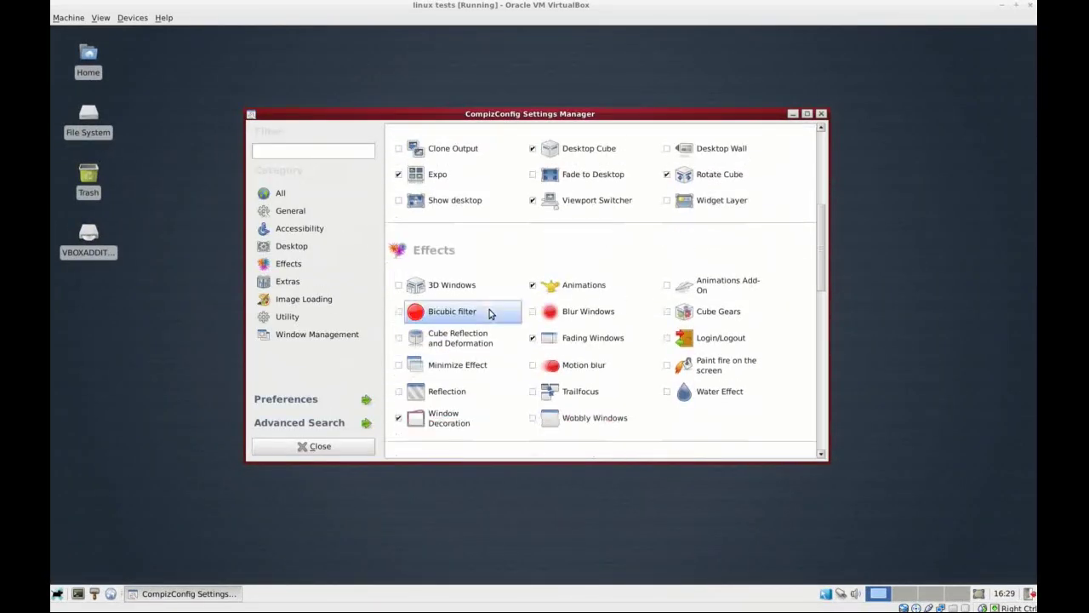
{"action": "scroll", "coordinate": [489, 313], "scroll_direction": "down", "scroll_amount": 3}
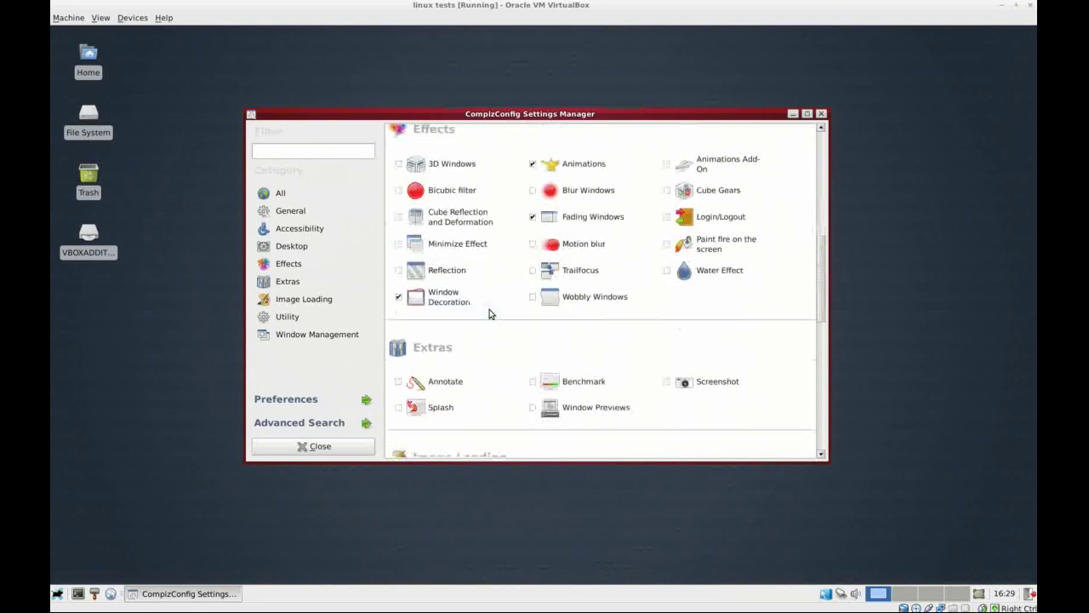
{"action": "left_click", "coordinate": [399, 218]}
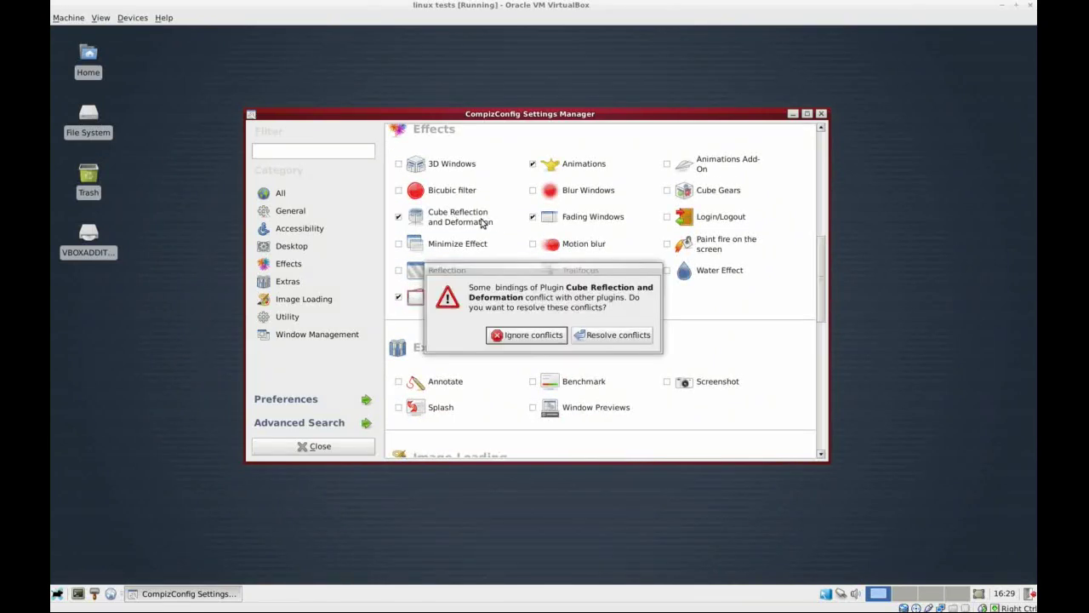
{"action": "left_click", "coordinate": [599, 337]}
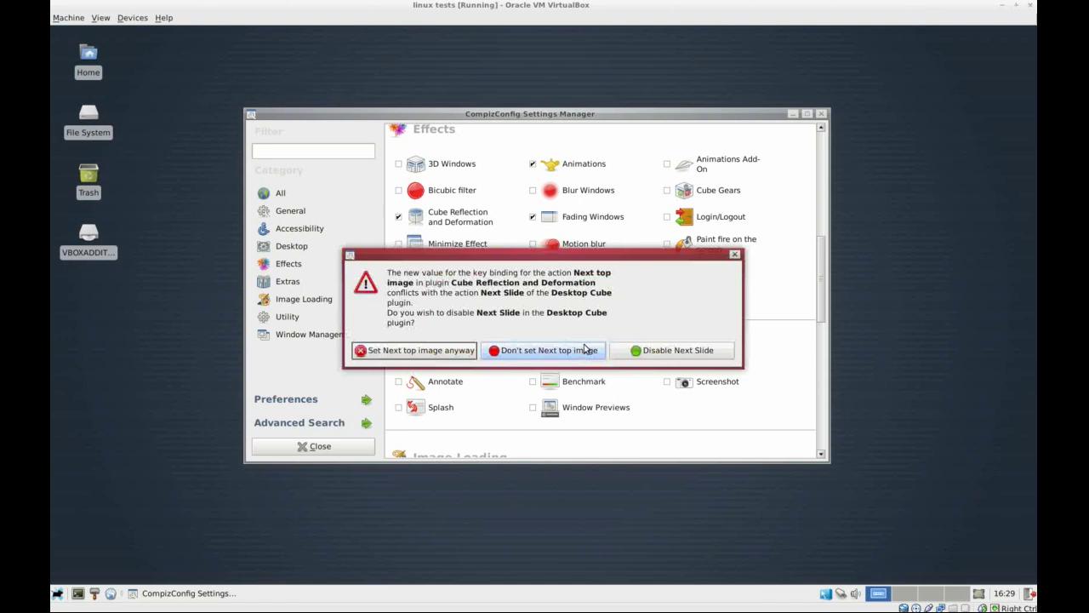
{"action": "left_click", "coordinate": [636, 357]}
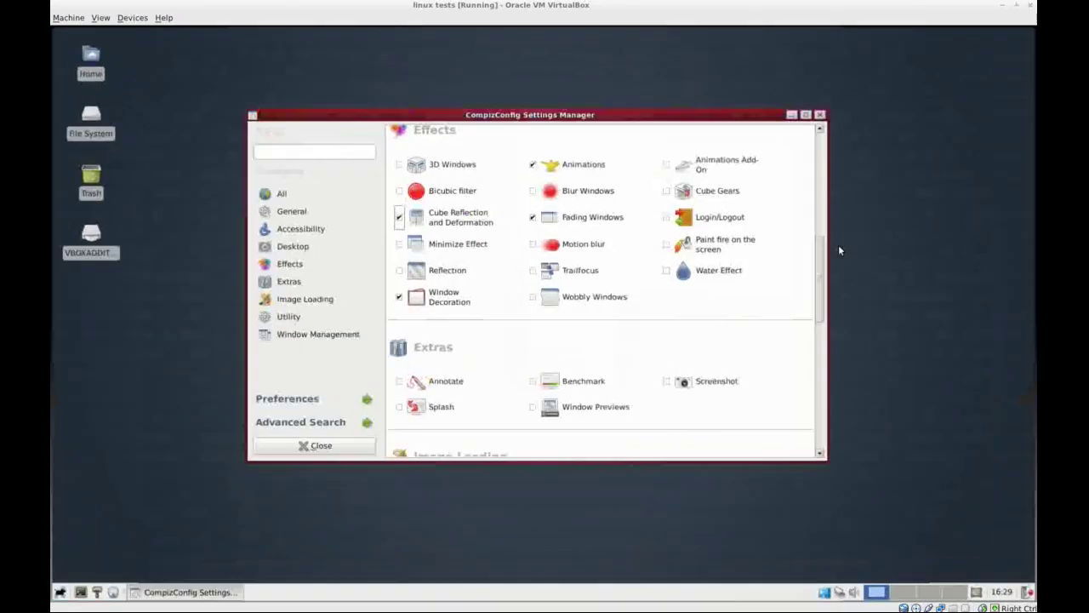
{"action": "key", "text": "ctrl+alt+Left"}
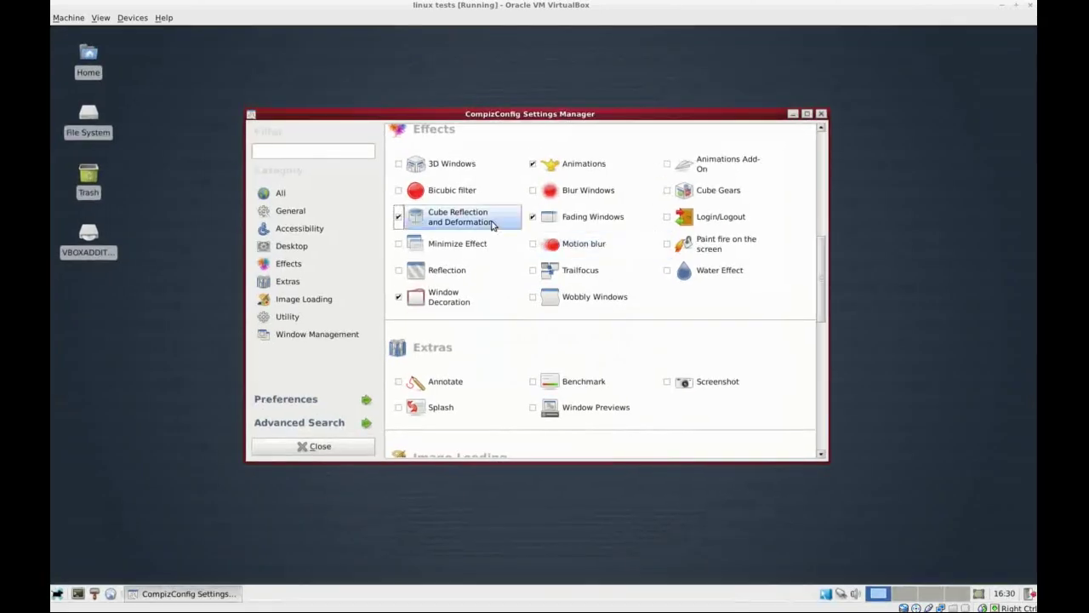
Step: Look through the cube caps, reflection and deformation settings of the Cube Reflection and Deformation plugin
{"action": "left_click", "coordinate": [479, 223]}
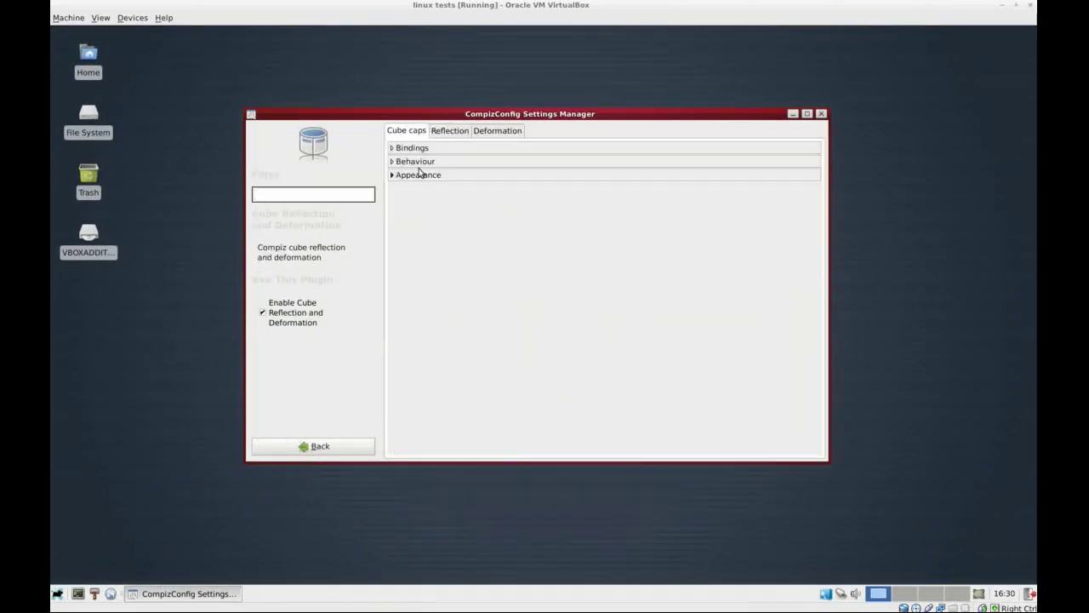
{"action": "left_click", "coordinate": [410, 149]}
{"action": "left_click", "coordinate": [412, 148]}
{"action": "left_click", "coordinate": [438, 135]}
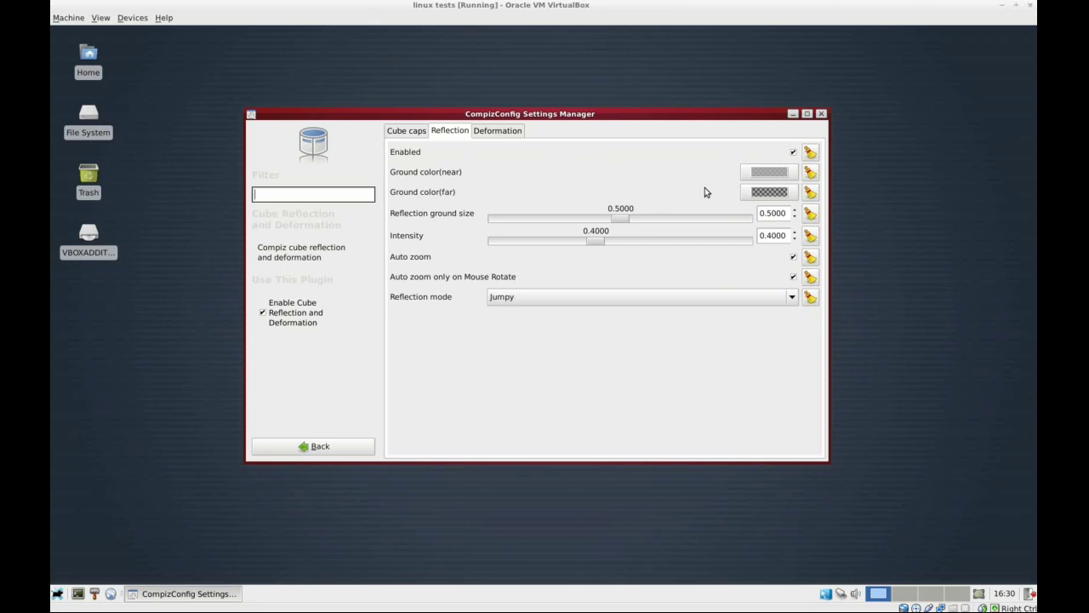
{"action": "left_click", "coordinate": [505, 135]}
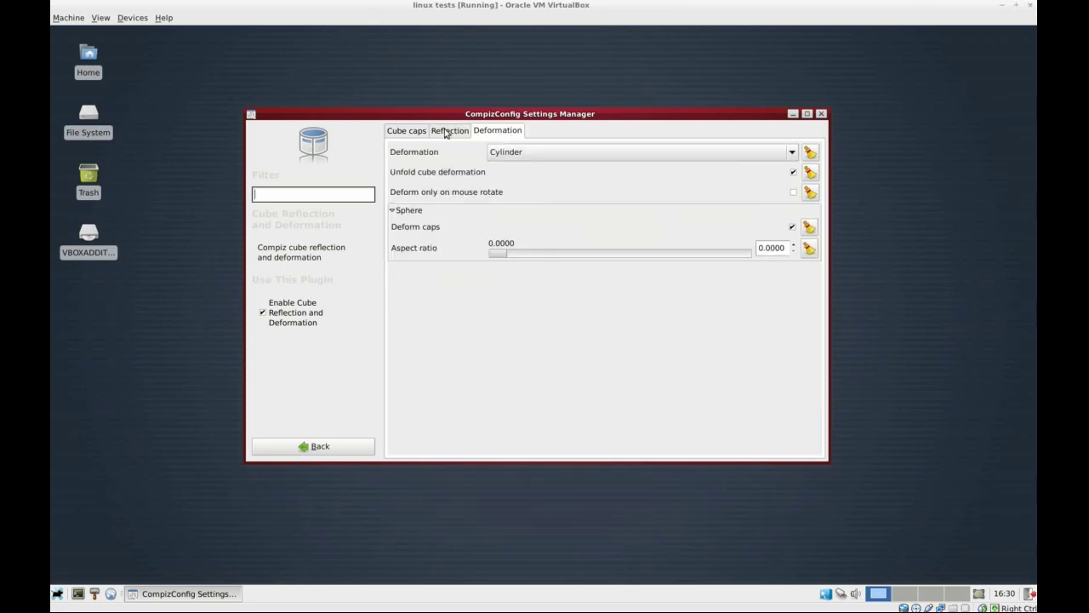
Step: Try the Sphere and None deformations while rotating the desktop, and set the deformation back to Cylinder
{"action": "left_click", "coordinate": [547, 153]}
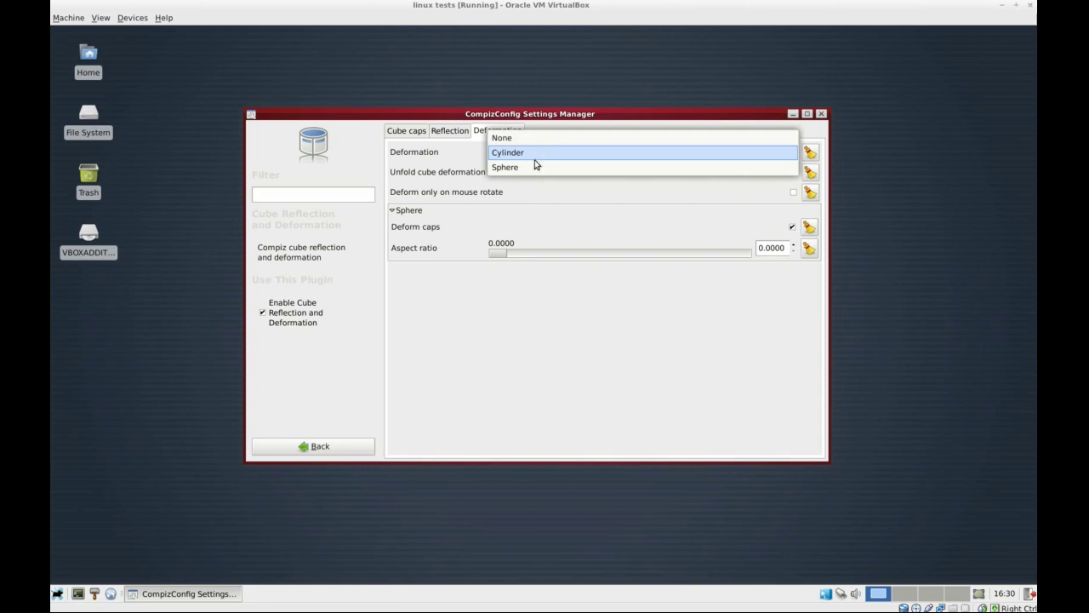
{"action": "left_click", "coordinate": [535, 163]}
{"action": "left_click_drag", "start_coordinate": [867, 206], "coordinate": [888, 268]}
{"action": "left_click", "coordinate": [583, 157]}
{"action": "left_click", "coordinate": [586, 130]}
{"action": "left_click_drag", "start_coordinate": [900, 212], "coordinate": [877, 212]}
{"action": "left_click", "coordinate": [534, 158]}
{"action": "left_click", "coordinate": [534, 168]}
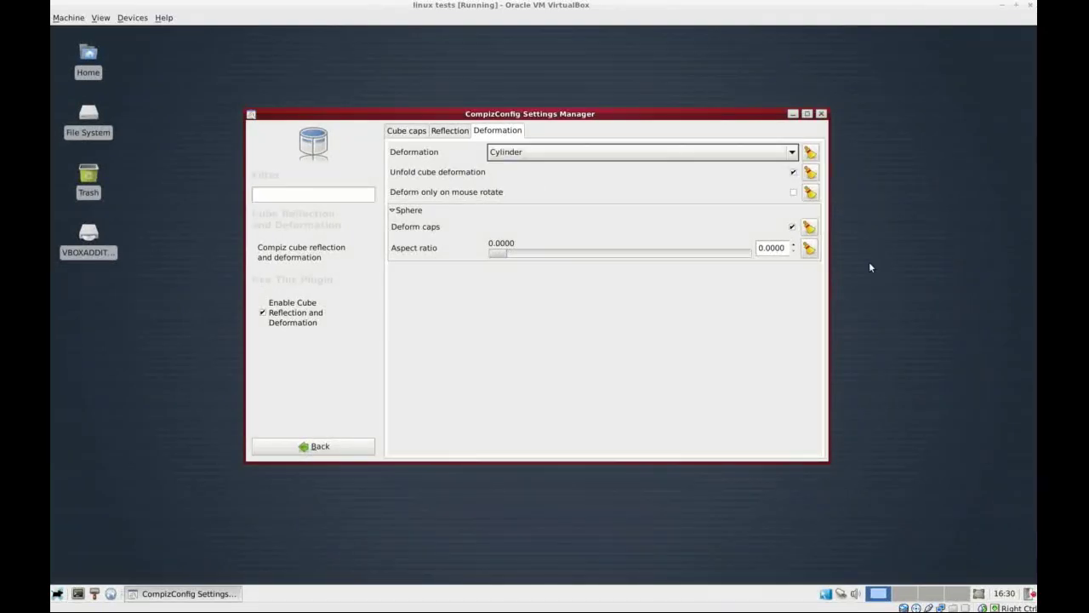
Step: Examine the rotating desktop cylinder and the plugin's reflection, cube caps behaviour and appearance settings, and return to the plugin list
{"action": "left_click_drag", "start_coordinate": [1012, 267], "coordinate": [1013, 204]}
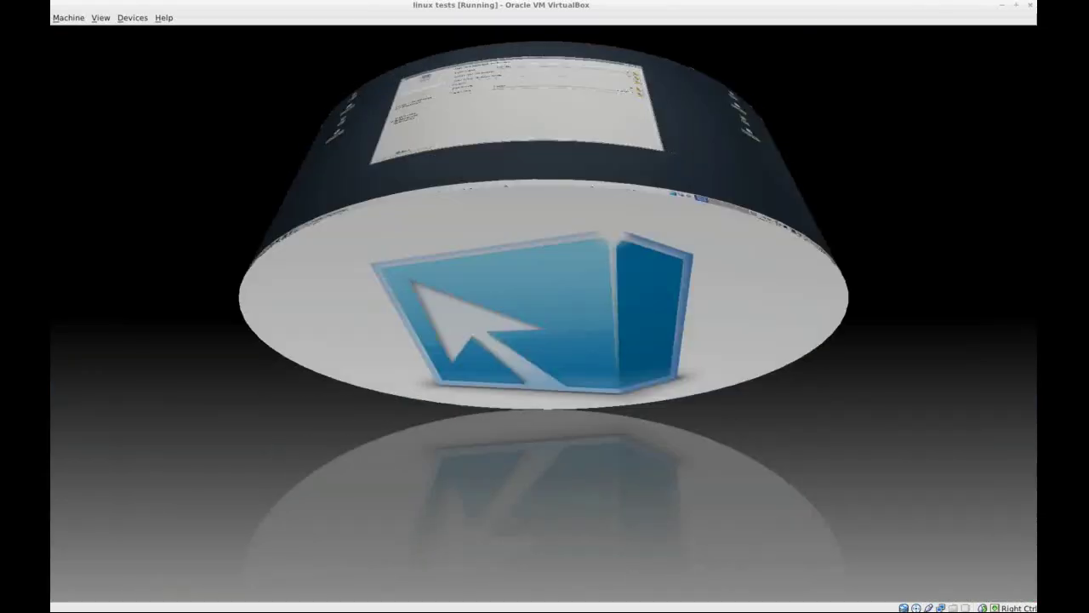
{"action": "left_click_drag", "start_coordinate": [1030, 10], "coordinate": [1030, 10]}
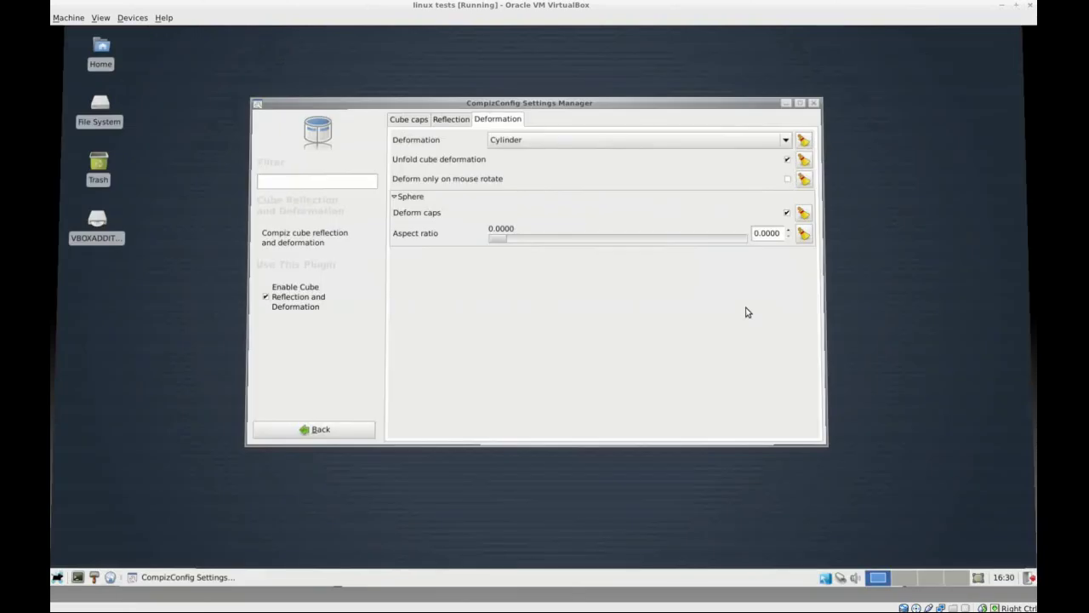
{"action": "left_click", "coordinate": [449, 131]}
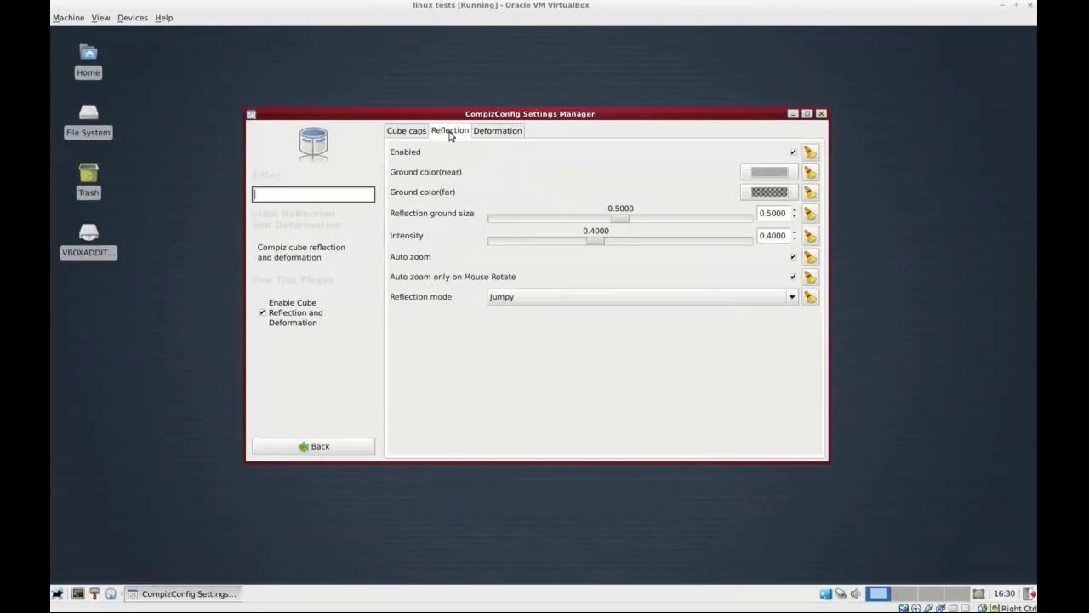
{"action": "left_click", "coordinate": [405, 130]}
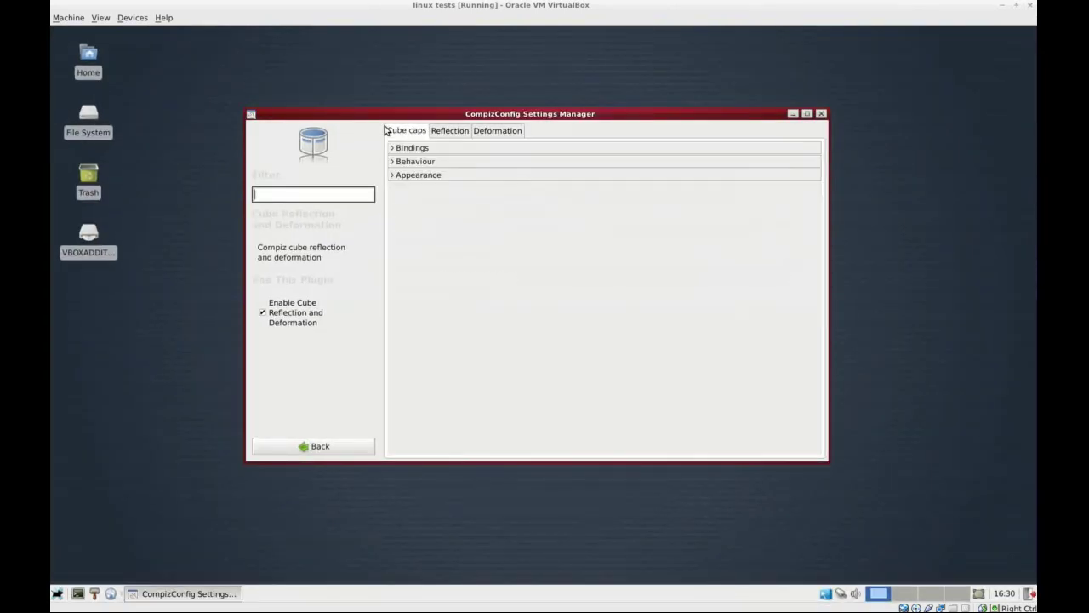
{"action": "left_click", "coordinate": [393, 175]}
{"action": "left_click", "coordinate": [393, 162]}
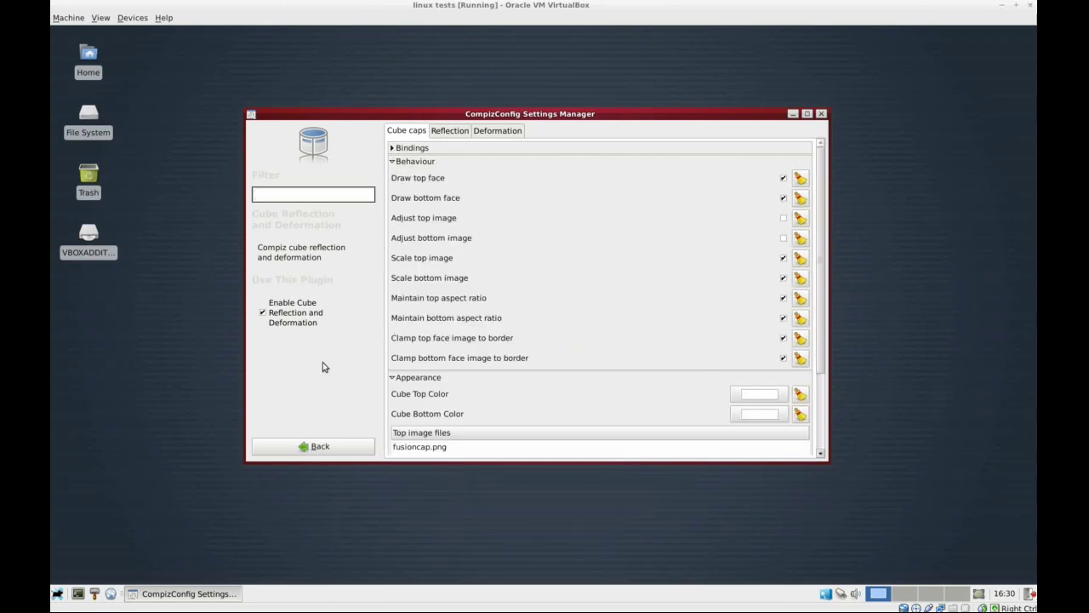
{"action": "left_click", "coordinate": [313, 446]}
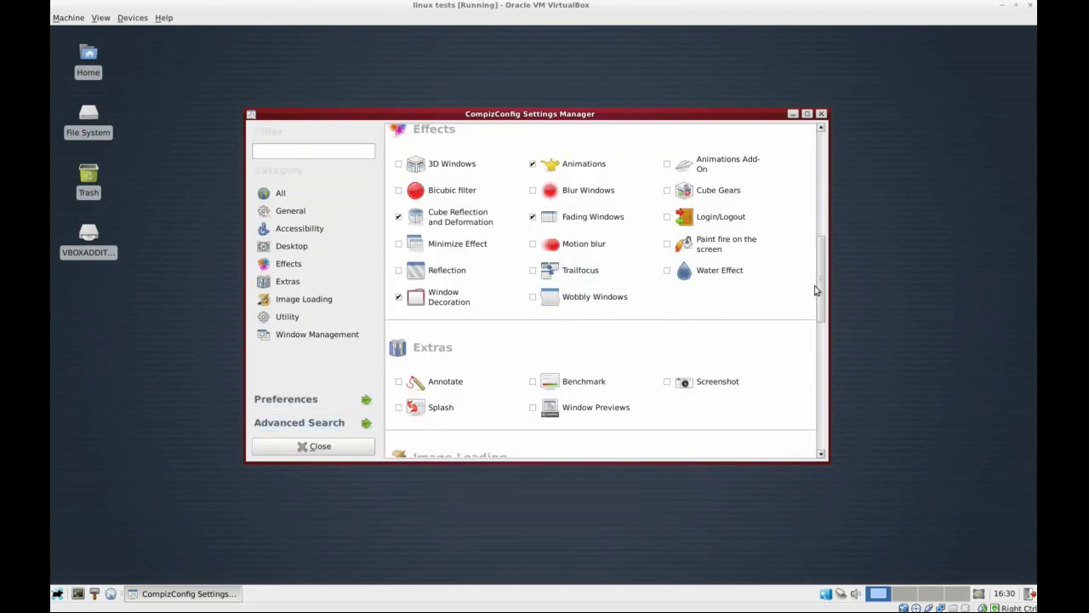
{"action": "key", "text": "ctrl+alt+Right"}
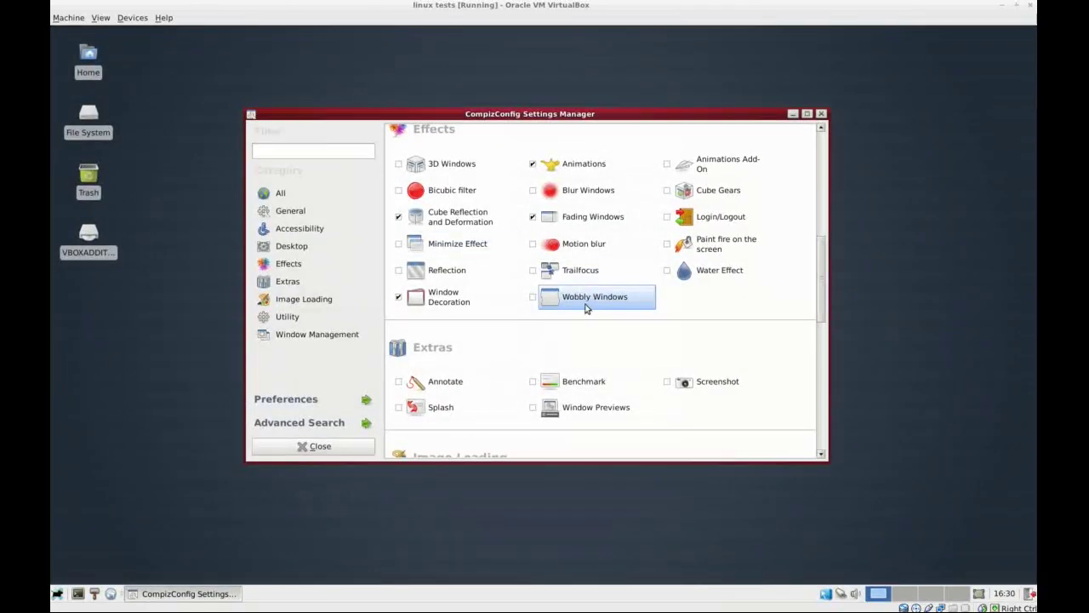
Step: Open the Skydome options in the Desktop Cube appearance settings and start browsing for a skydome image
{"action": "scroll", "coordinate": [570, 209], "scroll_direction": "up", "scroll_amount": 3}
{"action": "left_click", "coordinate": [596, 189]}
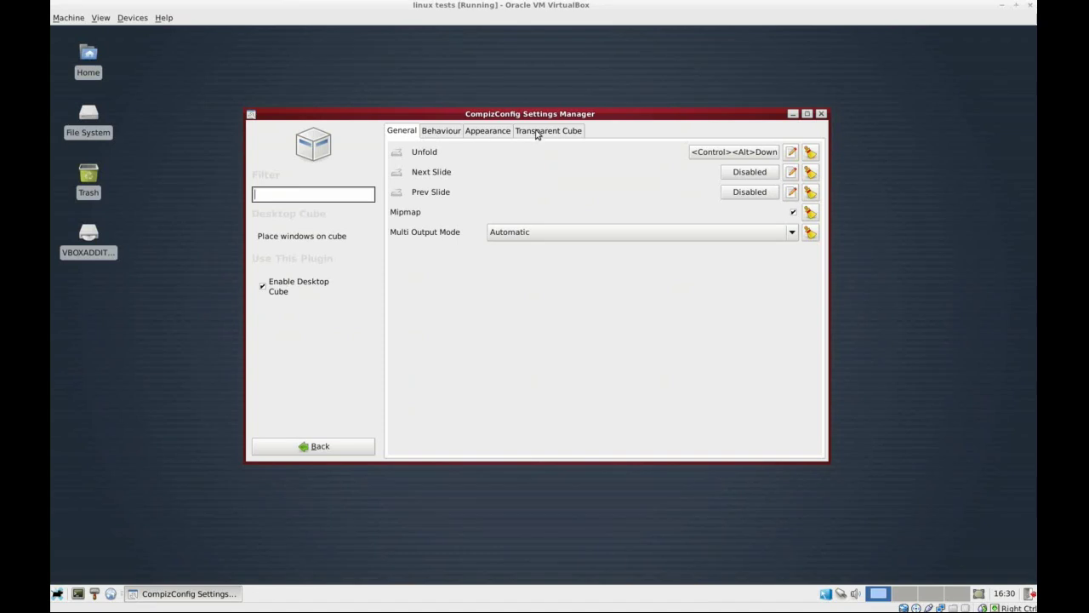
{"action": "left_click", "coordinate": [492, 133]}
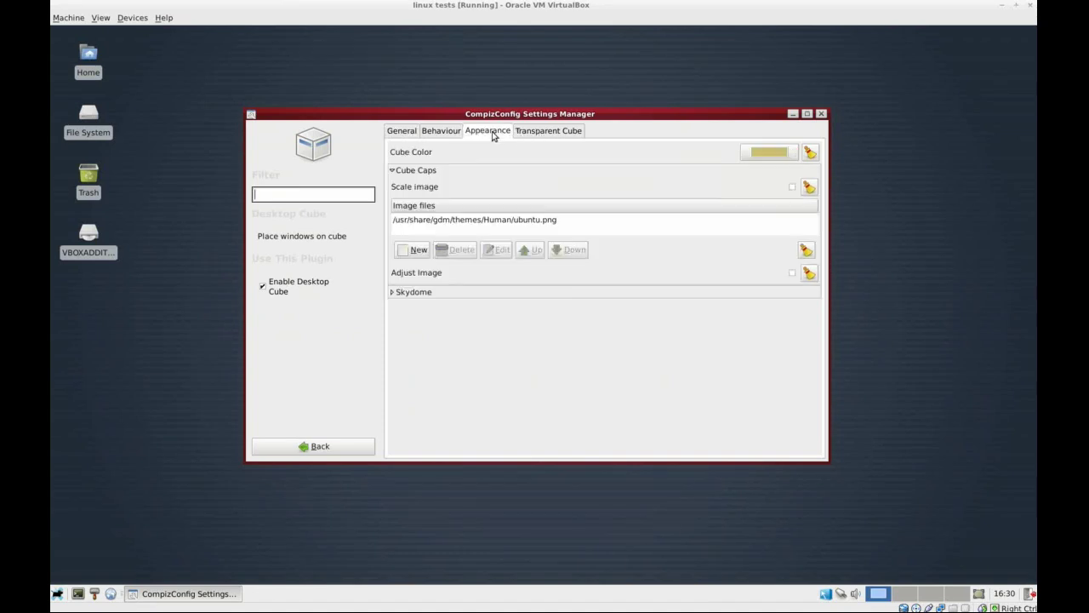
{"action": "left_click", "coordinate": [414, 294]}
{"action": "left_click", "coordinate": [788, 331]}
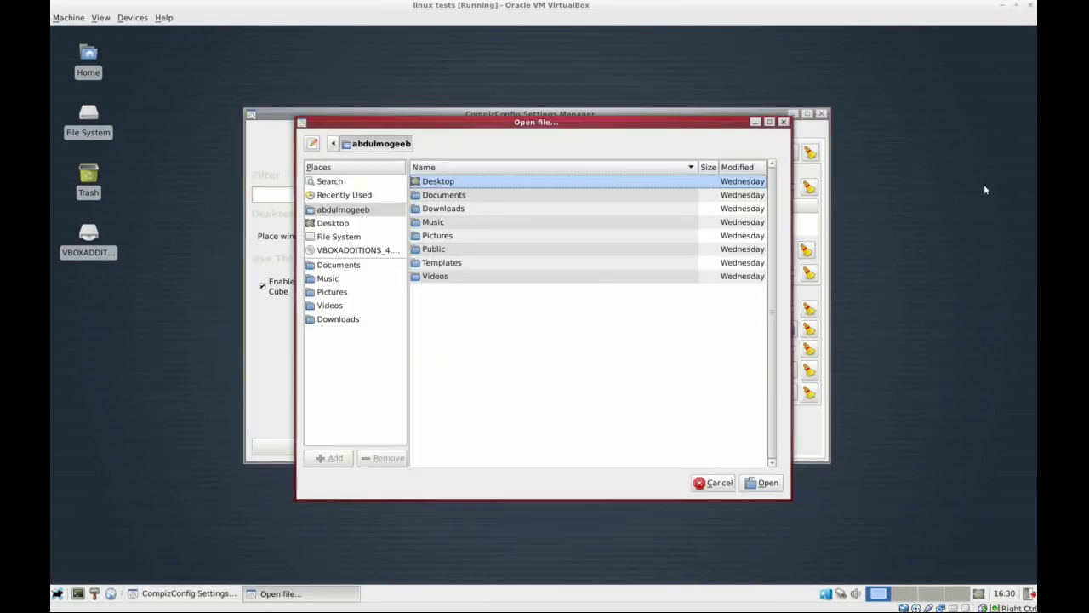
Step: Set the skydome image to /usr/share/backgrounds/Blue_box_number_2_by_orb9220.jpg
{"action": "double_click", "coordinate": [437, 236]}
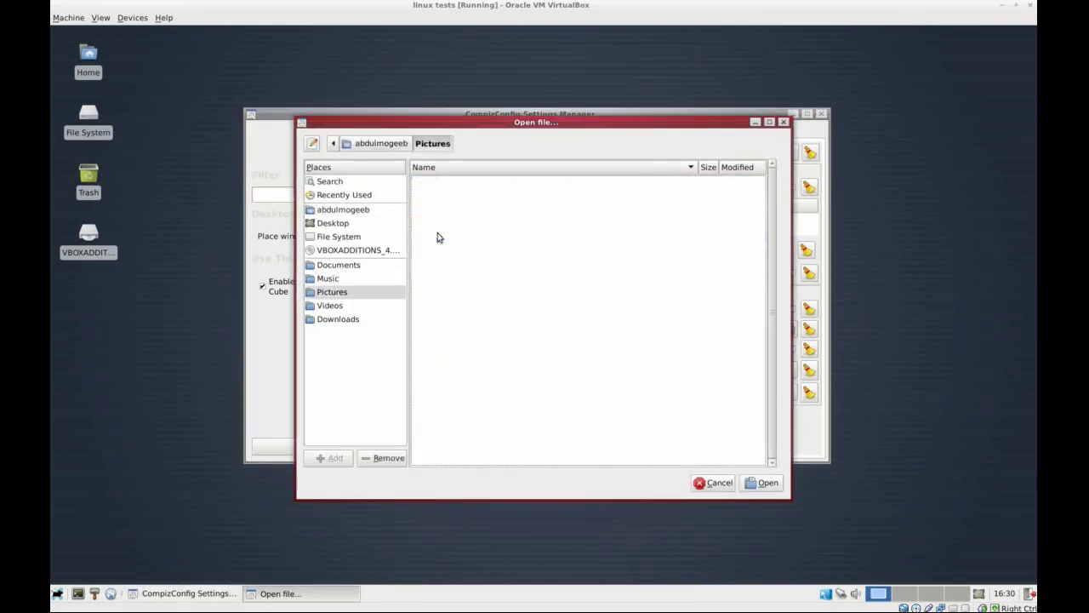
{"action": "left_click", "coordinate": [322, 303]}
{"action": "key", "text": "Down"}
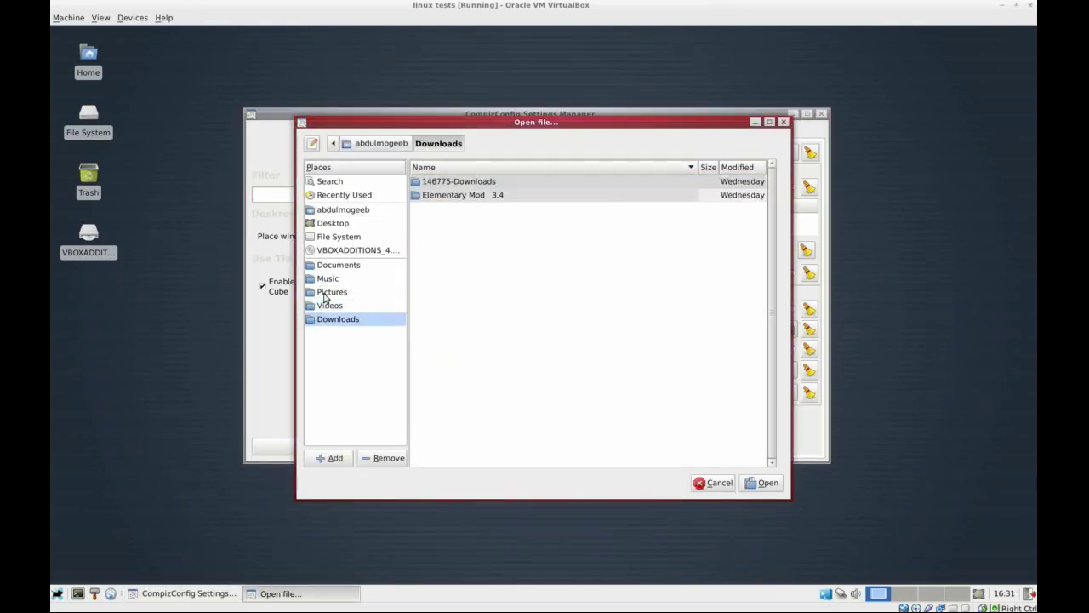
{"action": "left_click", "coordinate": [337, 211]}
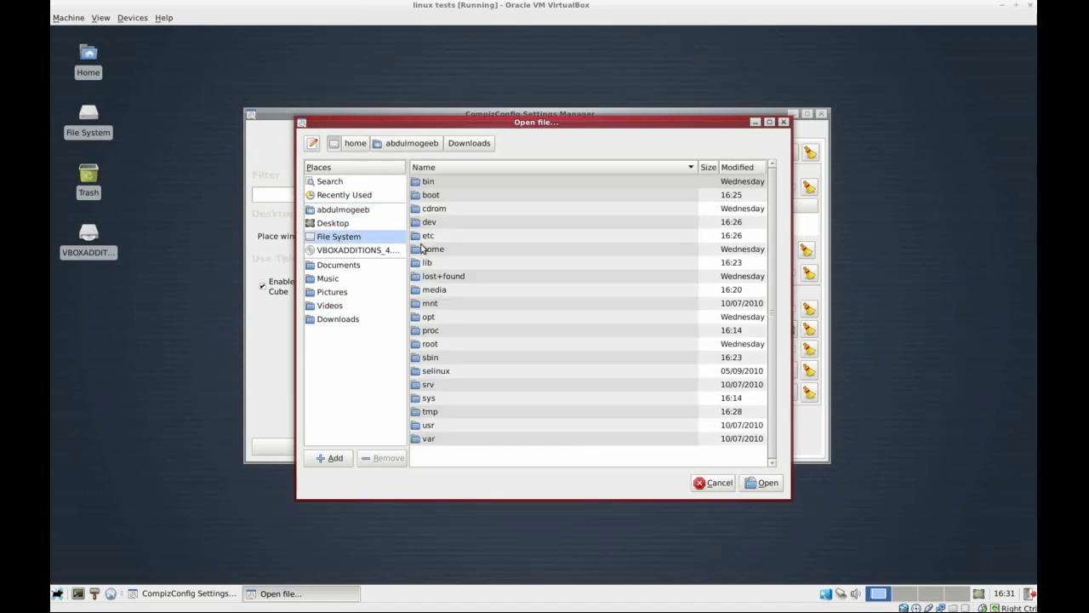
{"action": "double_click", "coordinate": [433, 424]}
{"action": "double_click", "coordinate": [451, 262]}
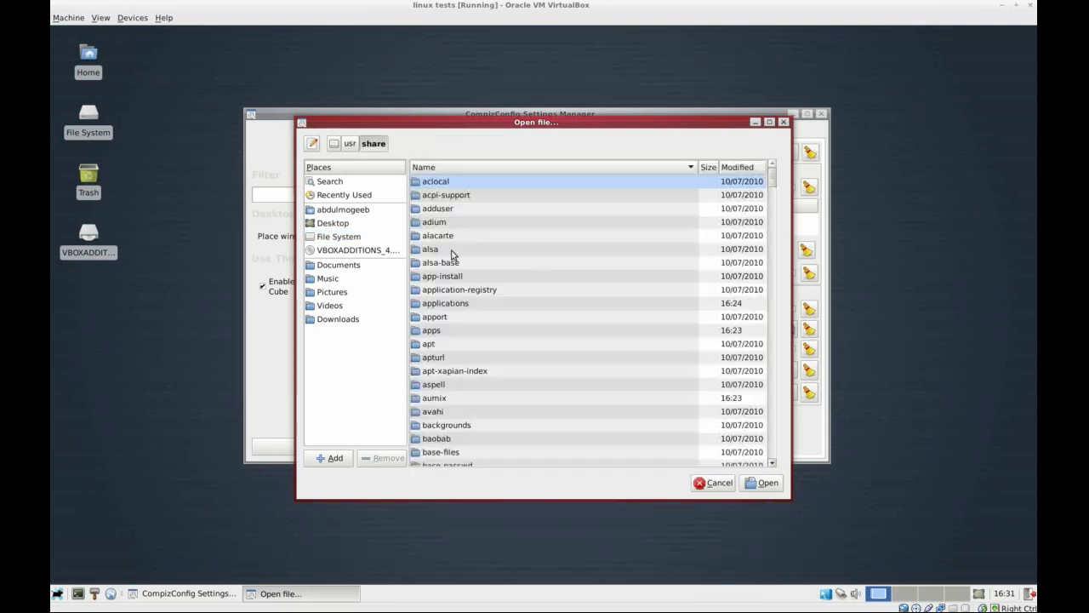
{"action": "scroll", "coordinate": [449, 400], "scroll_direction": "down", "scroll_amount": 1}
{"action": "double_click", "coordinate": [452, 395]}
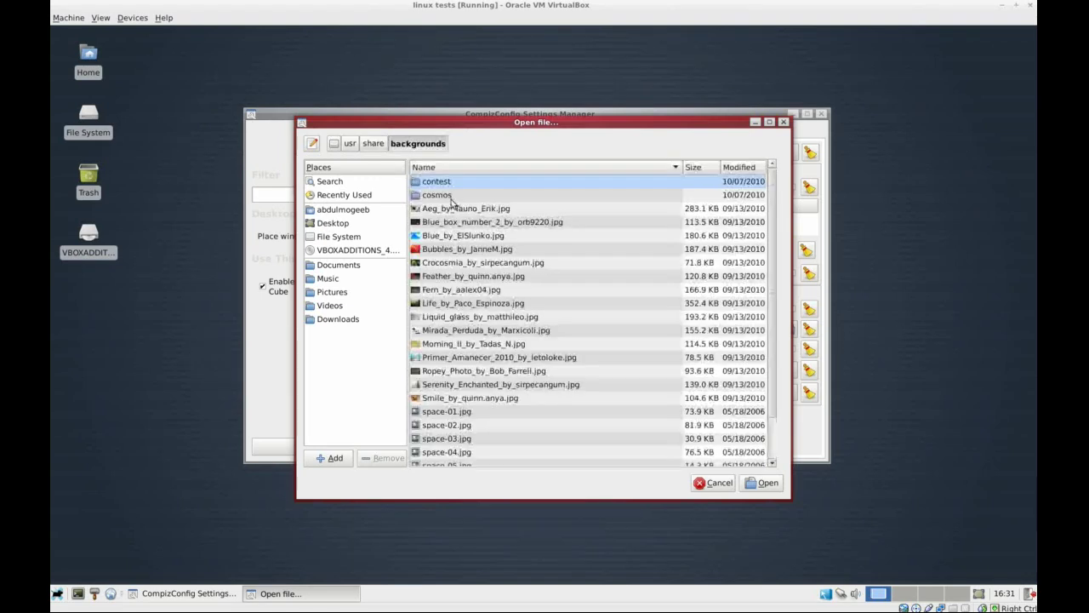
{"action": "left_click", "coordinate": [449, 221]}
{"action": "double_click", "coordinate": [442, 223]}
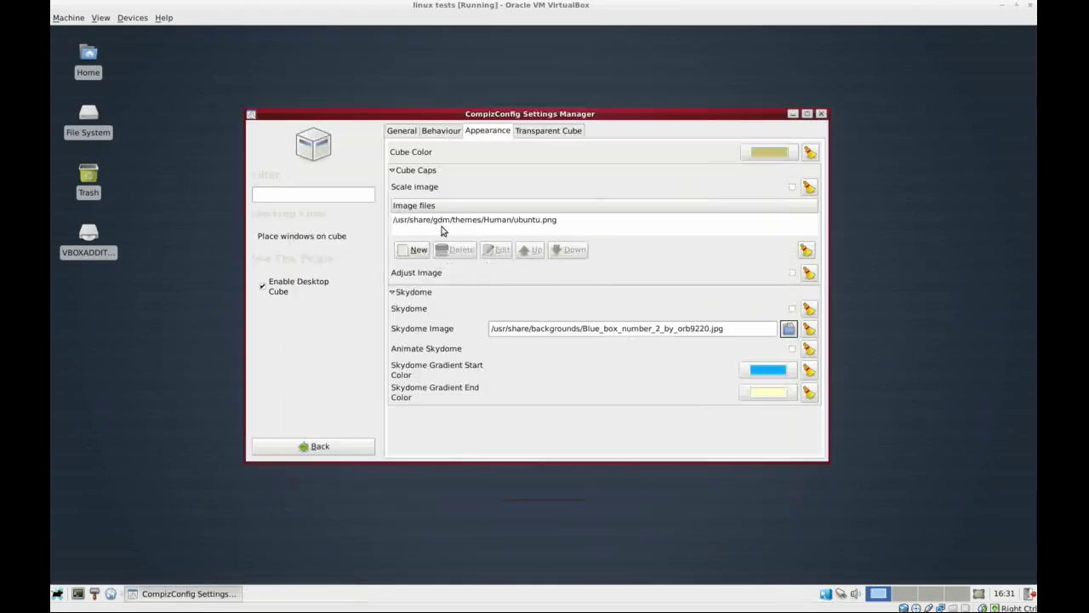
Step: Enable Skydome and Animate Skydome, test them by rotating the desktop, and return to the plugin list
{"action": "key", "text": "ctrl+alt+Left"}
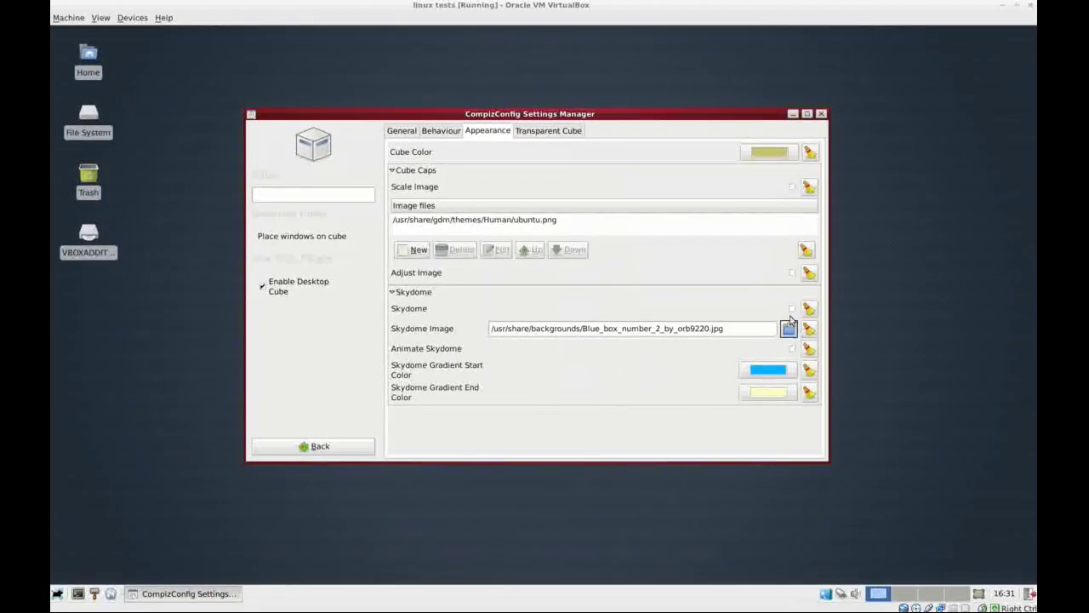
{"action": "left_click", "coordinate": [792, 309]}
{"action": "key", "text": "ctrl+alt+Left"}
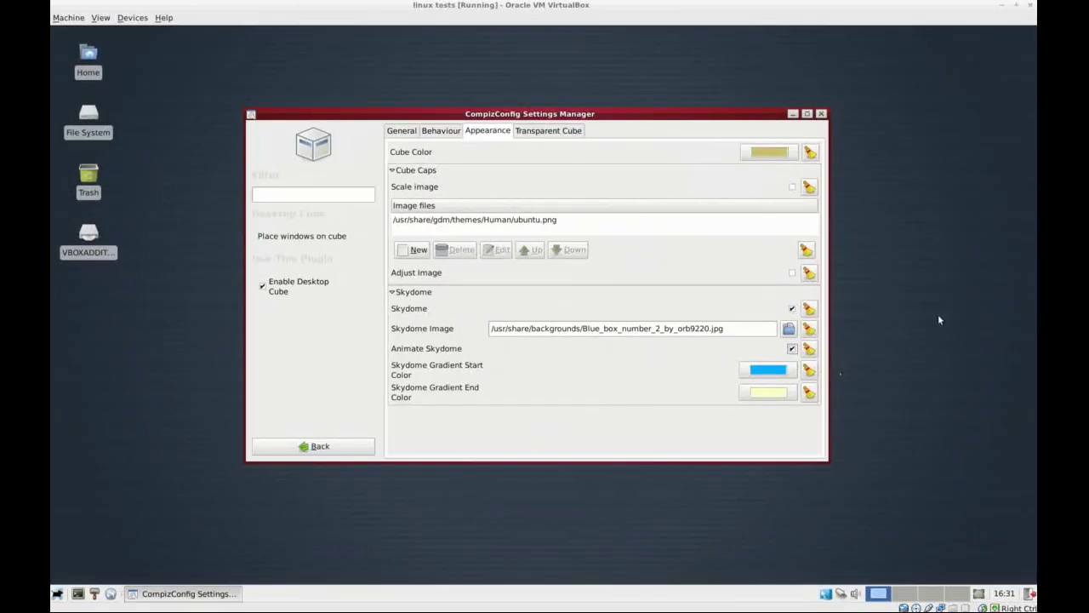
{"action": "key", "text": "ctrl+alt+Right"}
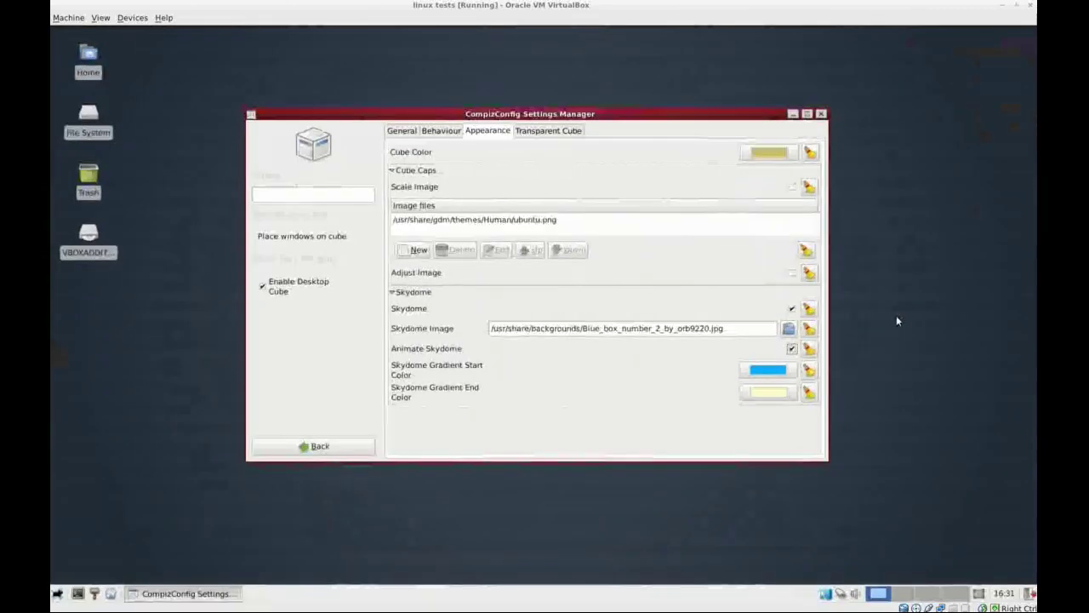
{"action": "left_click", "coordinate": [298, 449]}
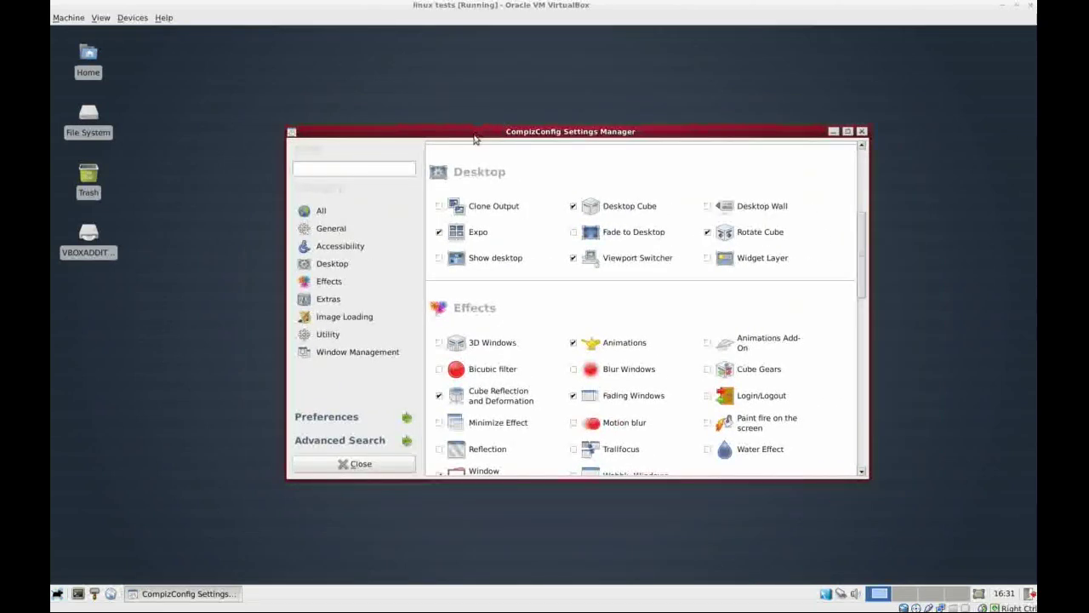
Step: Open the Emerald Theme Manager and show its theme editing options
{"action": "right_click", "coordinate": [825, 594]}
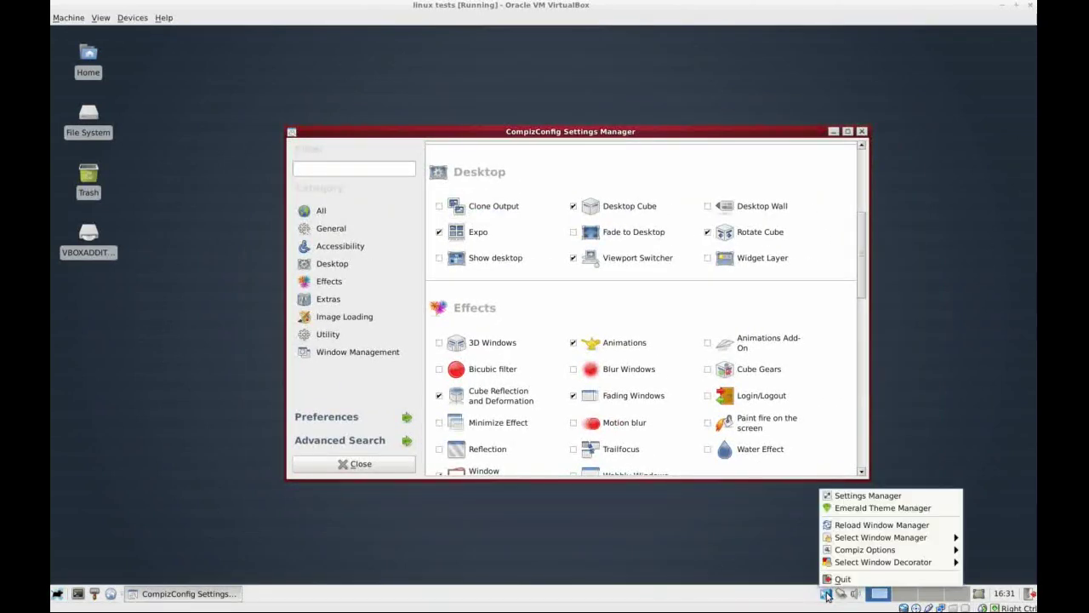
{"action": "left_click", "coordinate": [857, 508]}
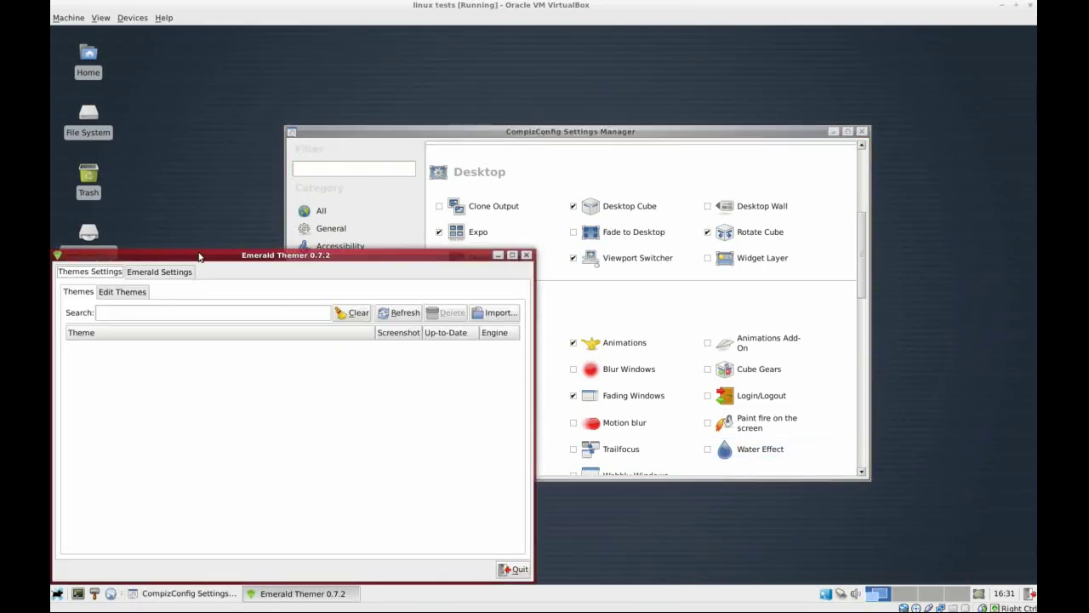
{"action": "left_click_drag", "start_coordinate": [199, 256], "coordinate": [220, 250]}
{"action": "left_click", "coordinate": [141, 286]}
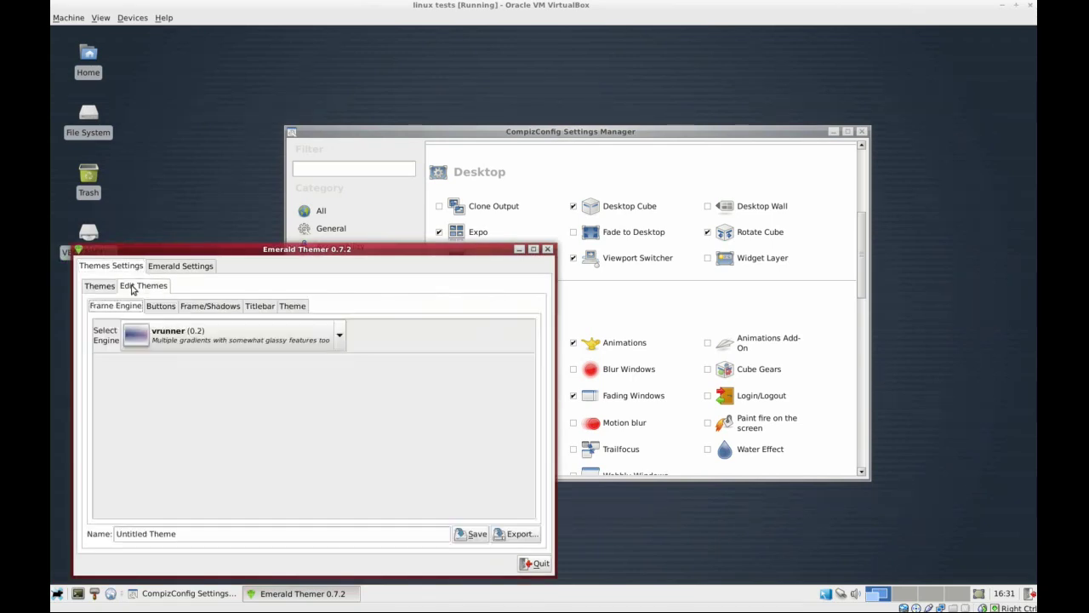
Step: Try the legacy and pixmap frame engines in the Emerald theme editor and switch back to vrunner
{"action": "left_click", "coordinate": [182, 337]}
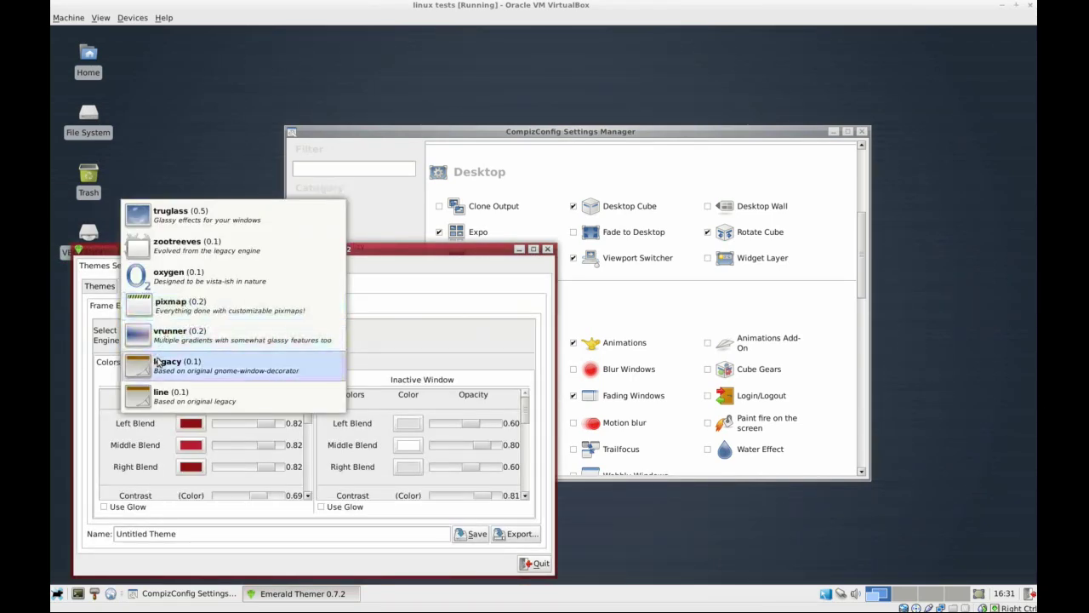
{"action": "left_click", "coordinate": [162, 364]}
{"action": "left_click_drag", "start_coordinate": [440, 250], "coordinate": [761, 208]}
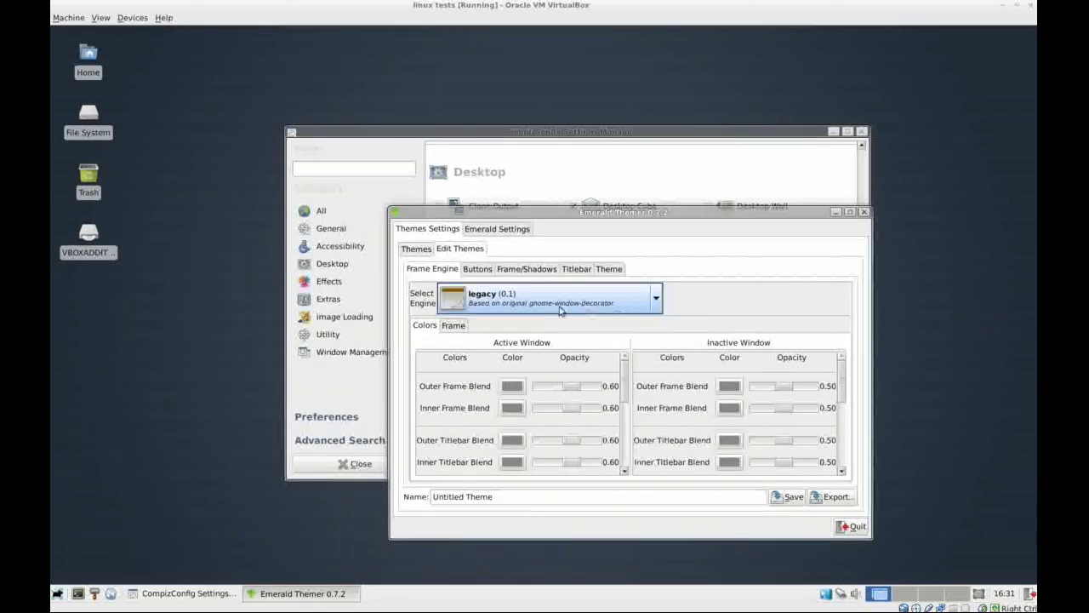
{"action": "scroll", "coordinate": [560, 310], "scroll_direction": "up", "scroll_amount": 1}
{"action": "scroll", "coordinate": [560, 311], "scroll_direction": "up", "scroll_amount": 1}
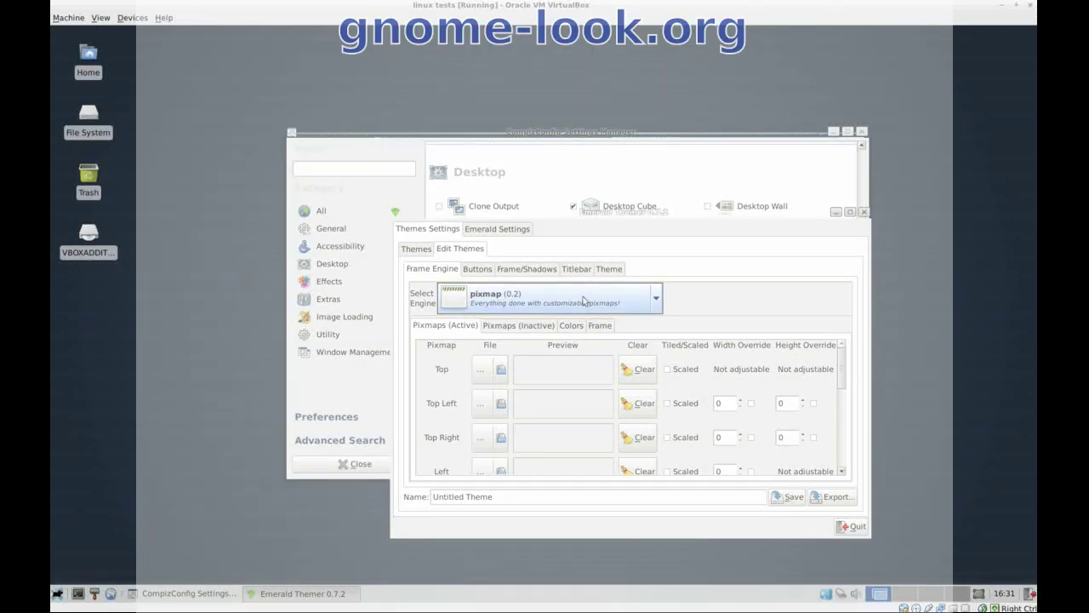
{"action": "key", "text": "Down"}
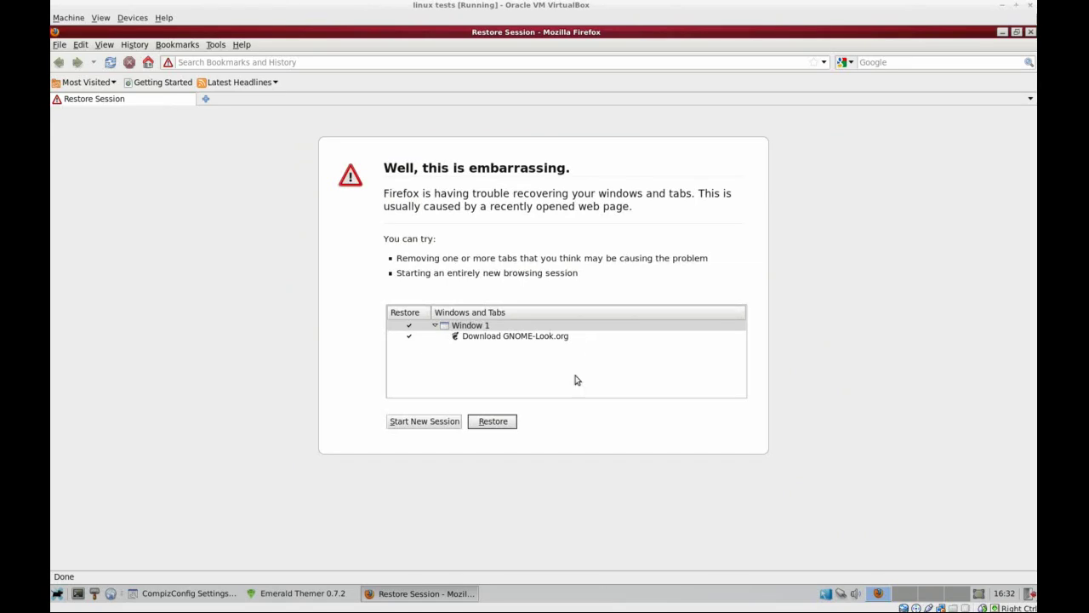
Step: Go to gnome-look.org in Firefox
{"action": "left_click", "coordinate": [367, 63]}
{"action": "type", "text": "gnome"}
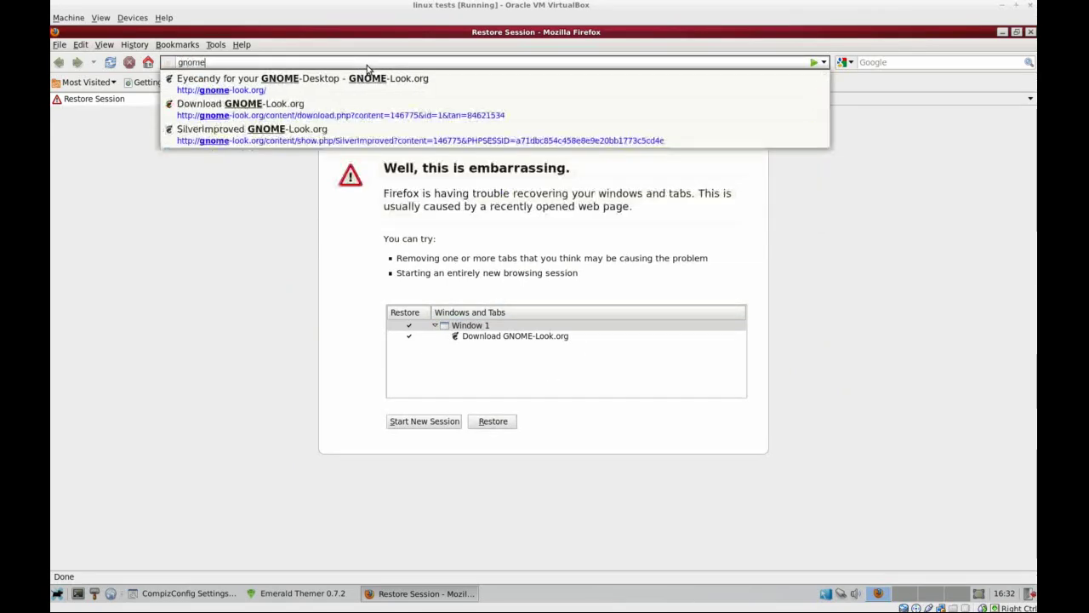
{"action": "type", "text": "-look."}
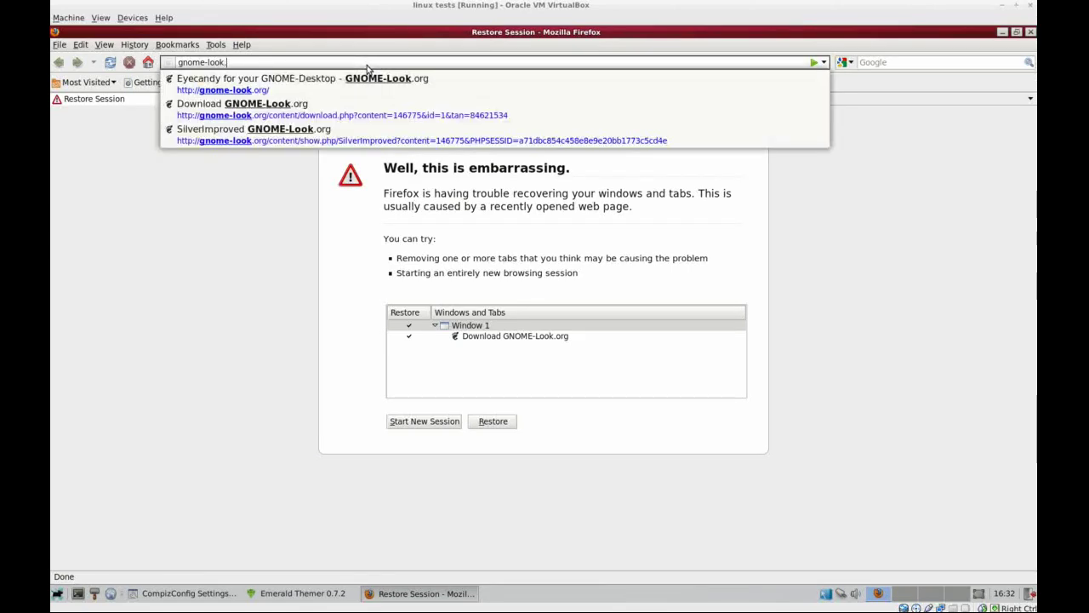
{"action": "type", "text": "org"}
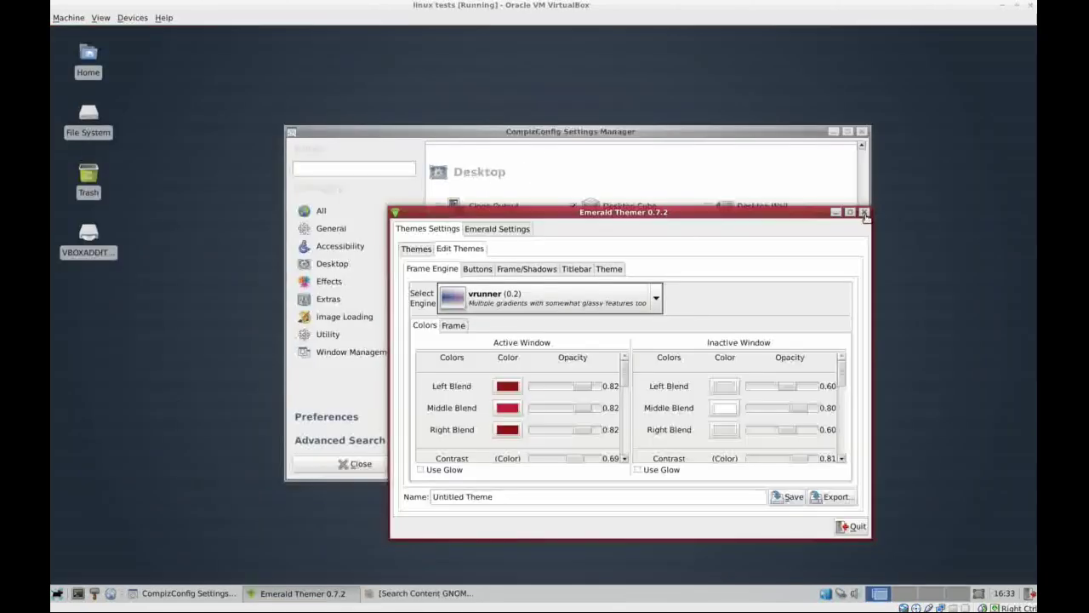
Step: Close Emerald Themer, enable Wobbly Windows by disabling the conflicting Snapping Windows plugin, and test it by moving the settings window
{"action": "left_click", "coordinate": [865, 212]}
{"action": "left_click_drag", "start_coordinate": [671, 128], "coordinate": [631, 76]}
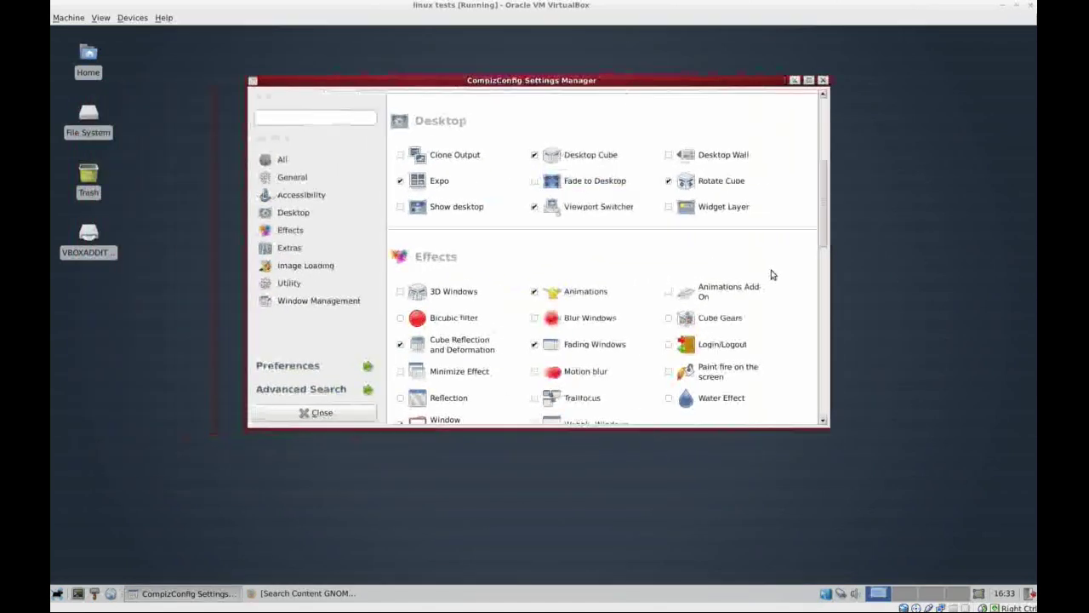
{"action": "scroll", "coordinate": [772, 274], "scroll_direction": "down", "scroll_amount": 4}
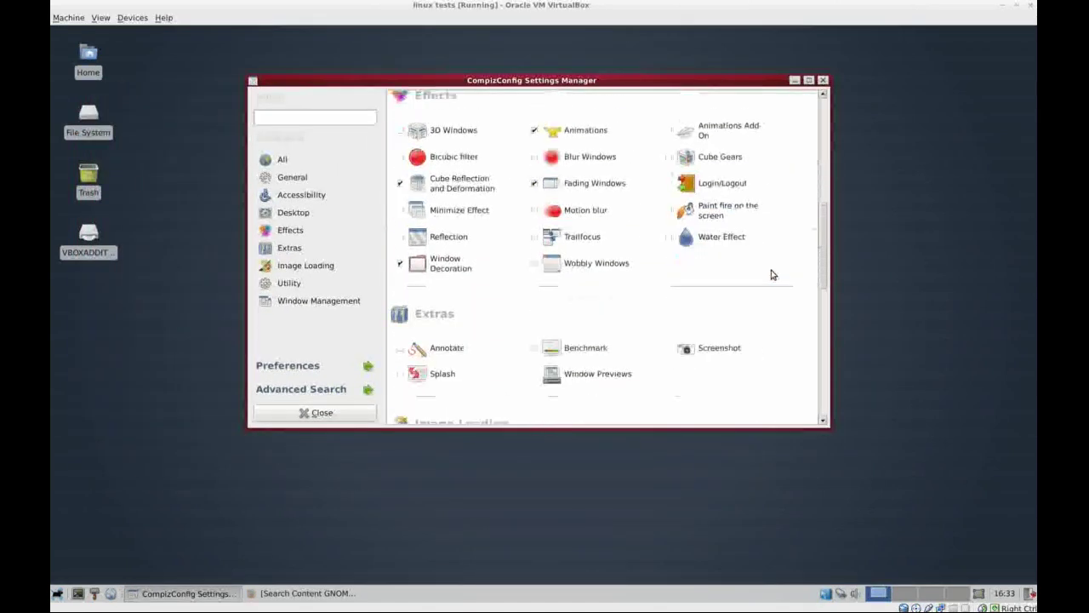
{"action": "left_click", "coordinate": [593, 272]}
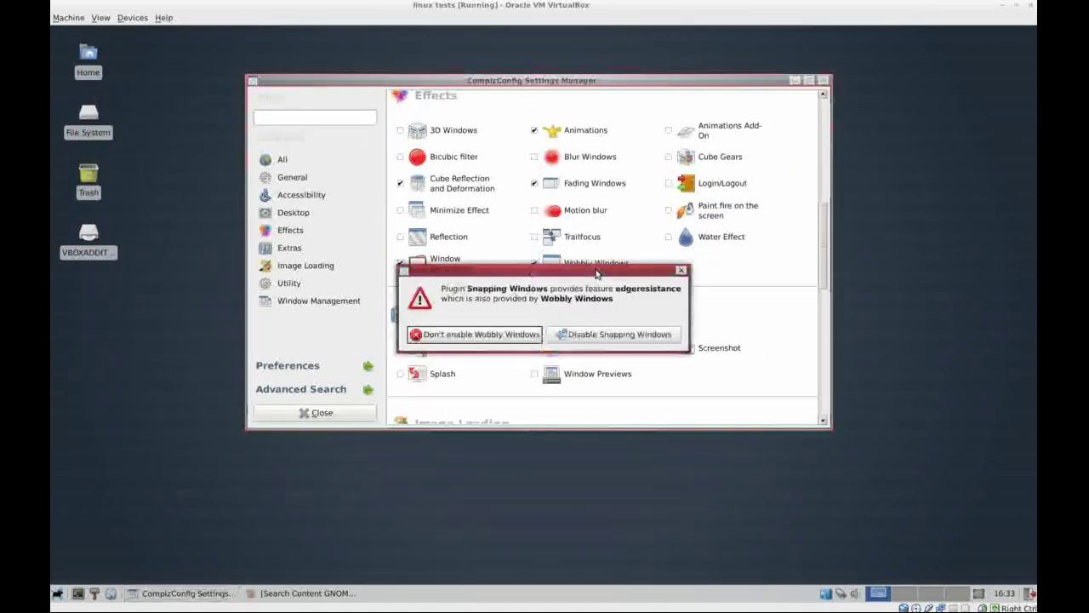
{"action": "left_click", "coordinate": [593, 337]}
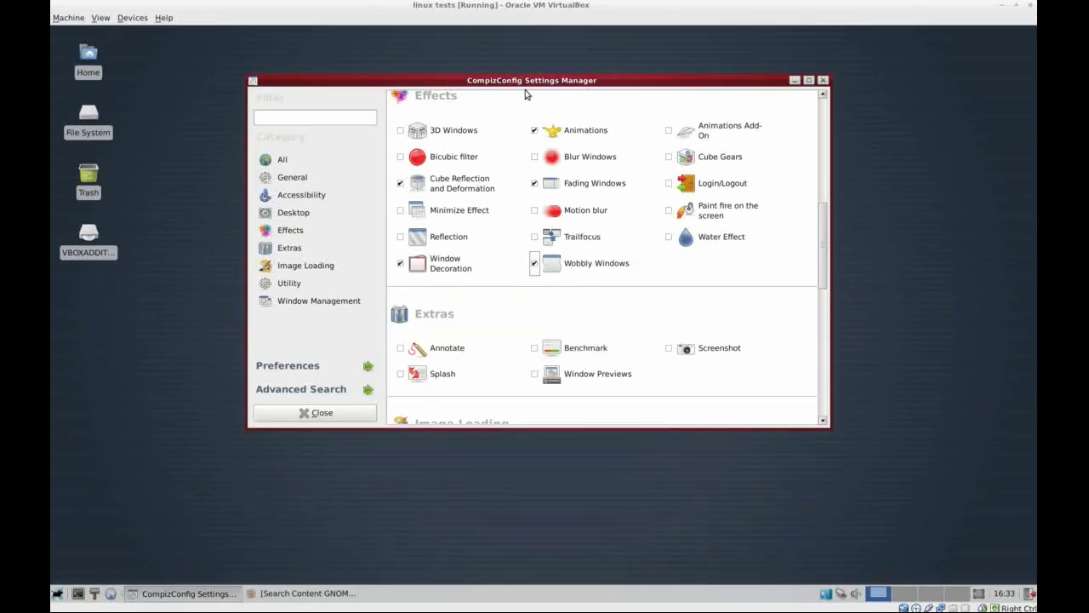
{"action": "left_click_drag", "start_coordinate": [523, 88], "coordinate": [596, 110]}
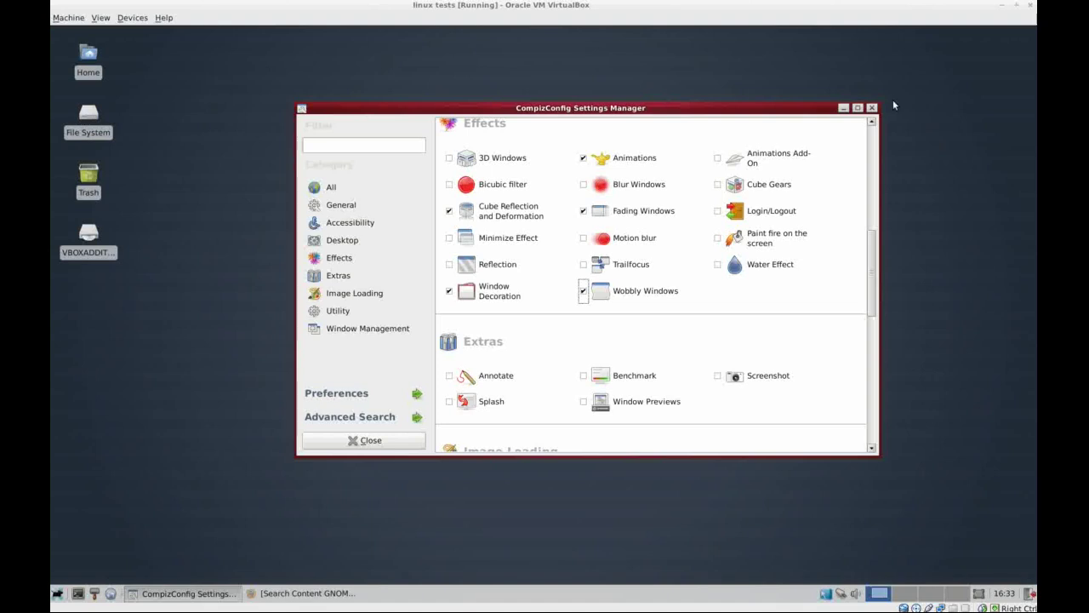
Step: Close CompizConfig Settings Manager and the GNOME-Look.org browser window
{"action": "left_click", "coordinate": [873, 108]}
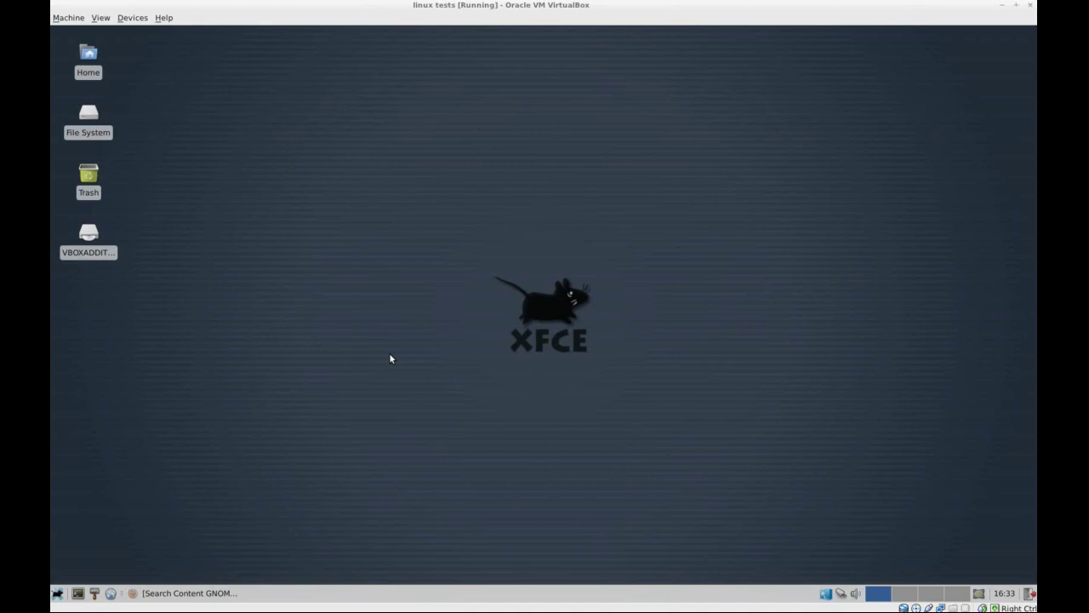
{"action": "left_click", "coordinate": [205, 593]}
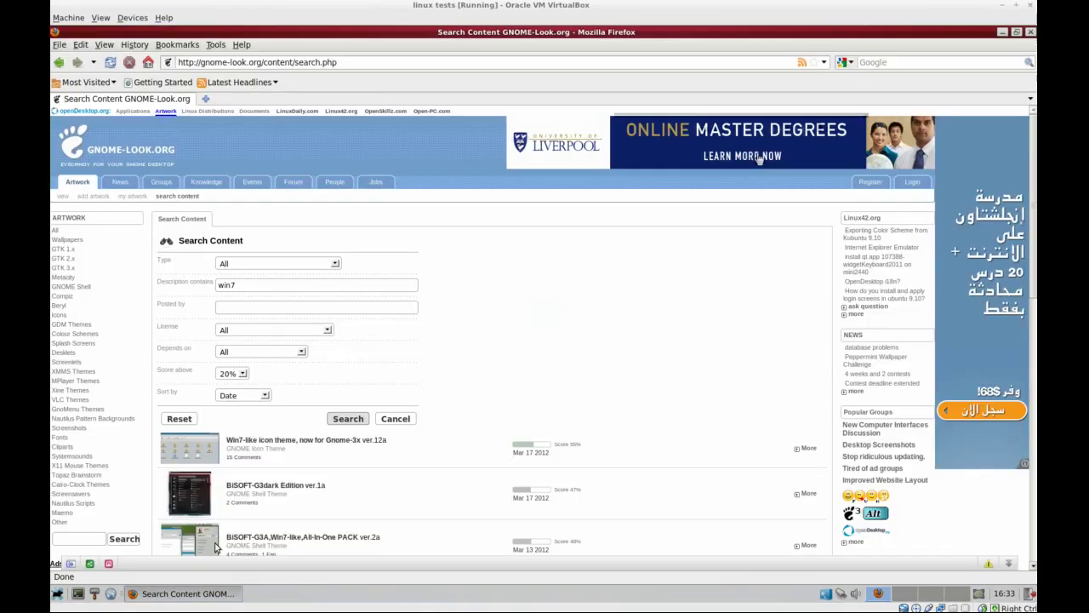
{"action": "left_click", "coordinate": [1007, 32]}
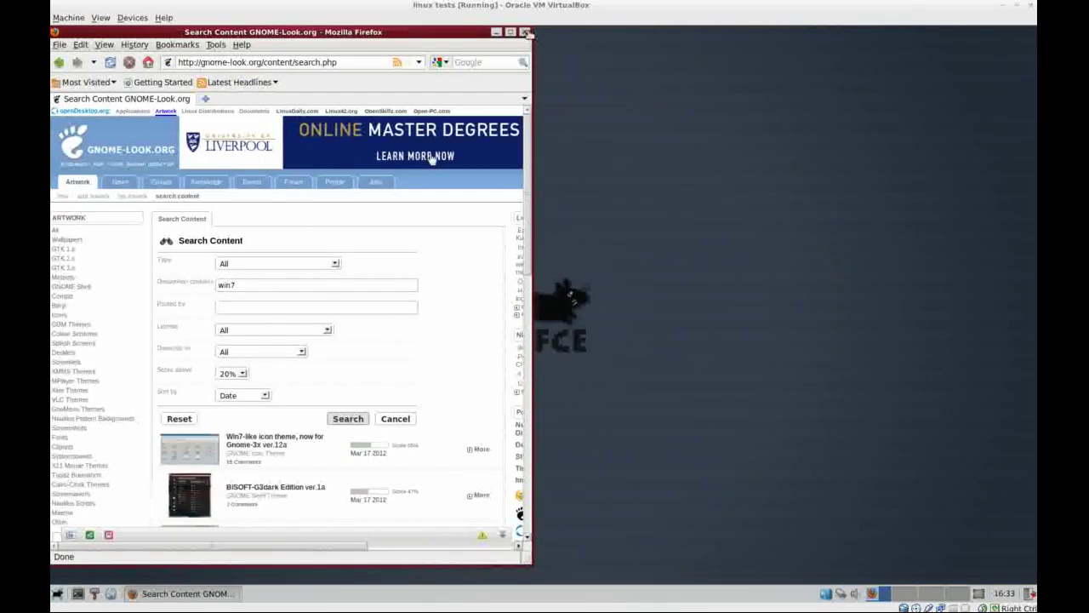
{"action": "left_click", "coordinate": [526, 32]}
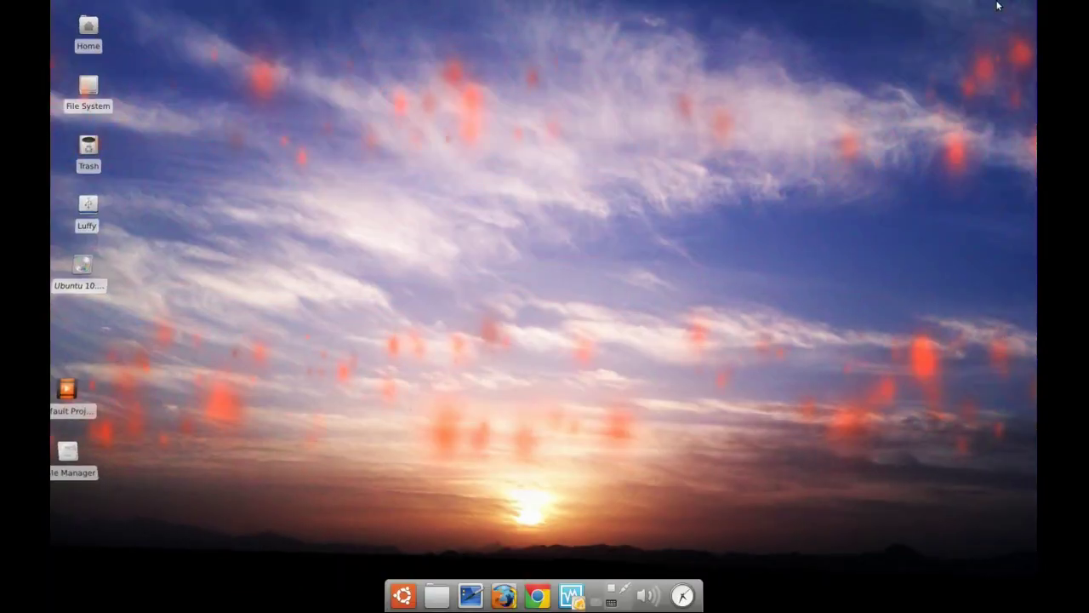
Step: Rotate the host desktop to examine its cube caps, reflection and skydome effects
{"action": "key", "text": "ctrl+alt+Left"}
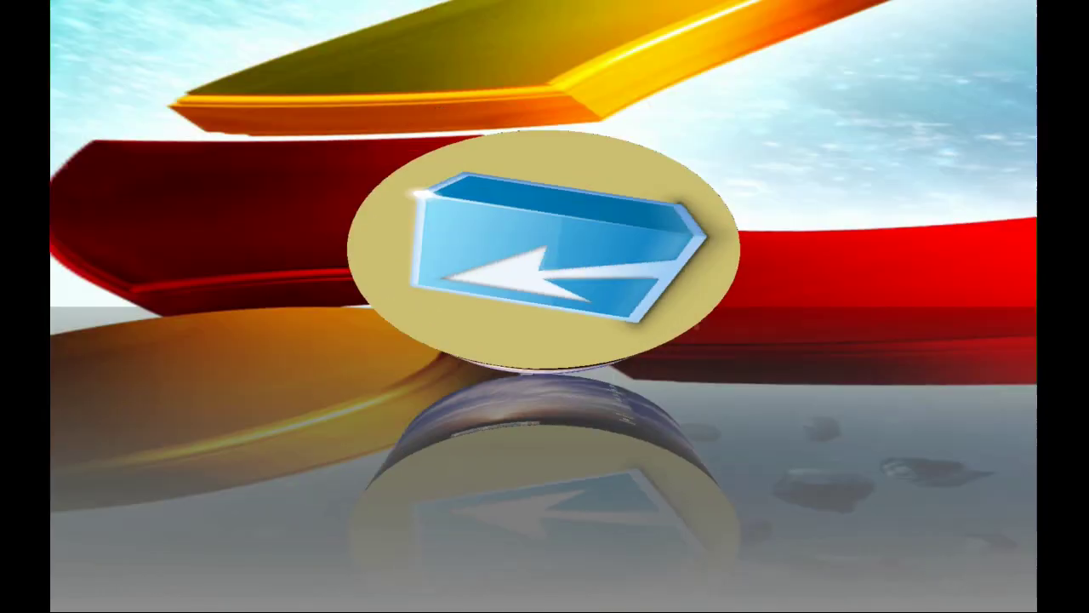